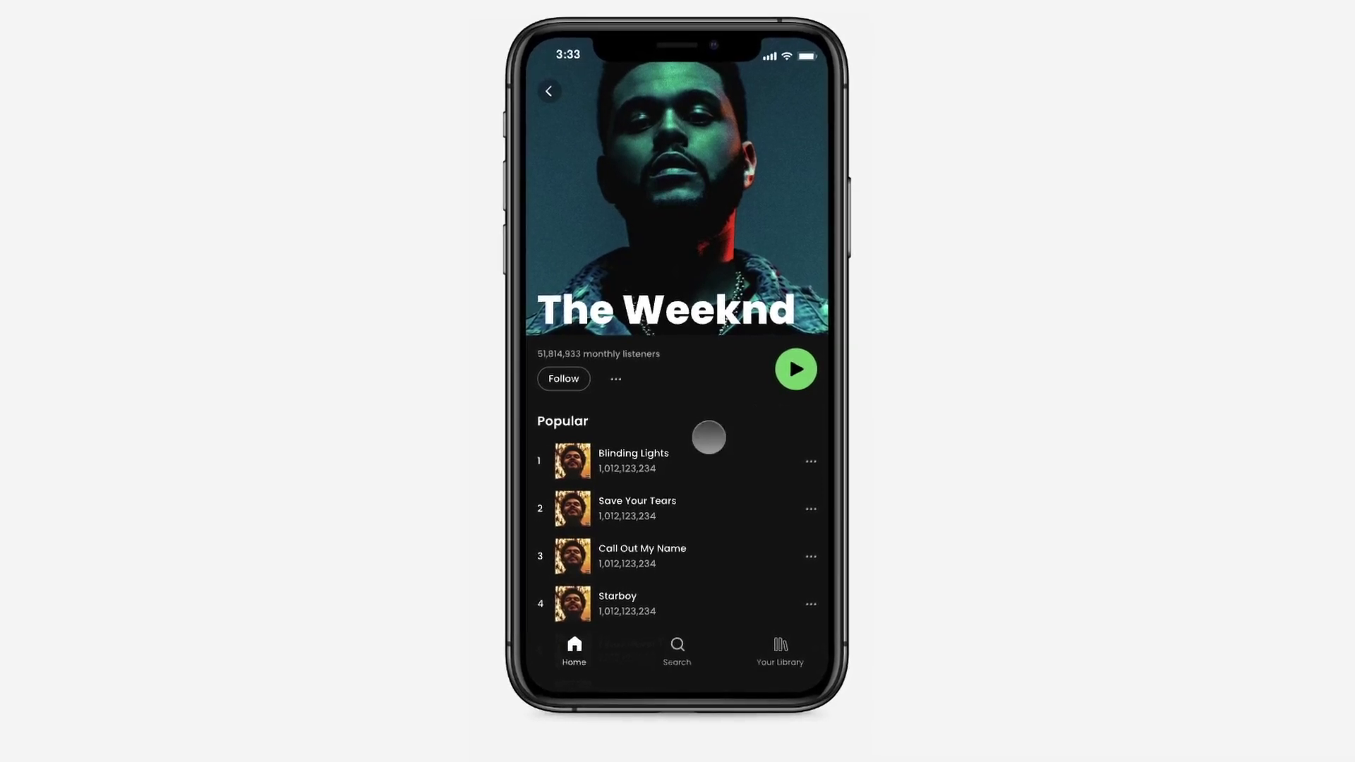
drag(702, 441, 689, 645)
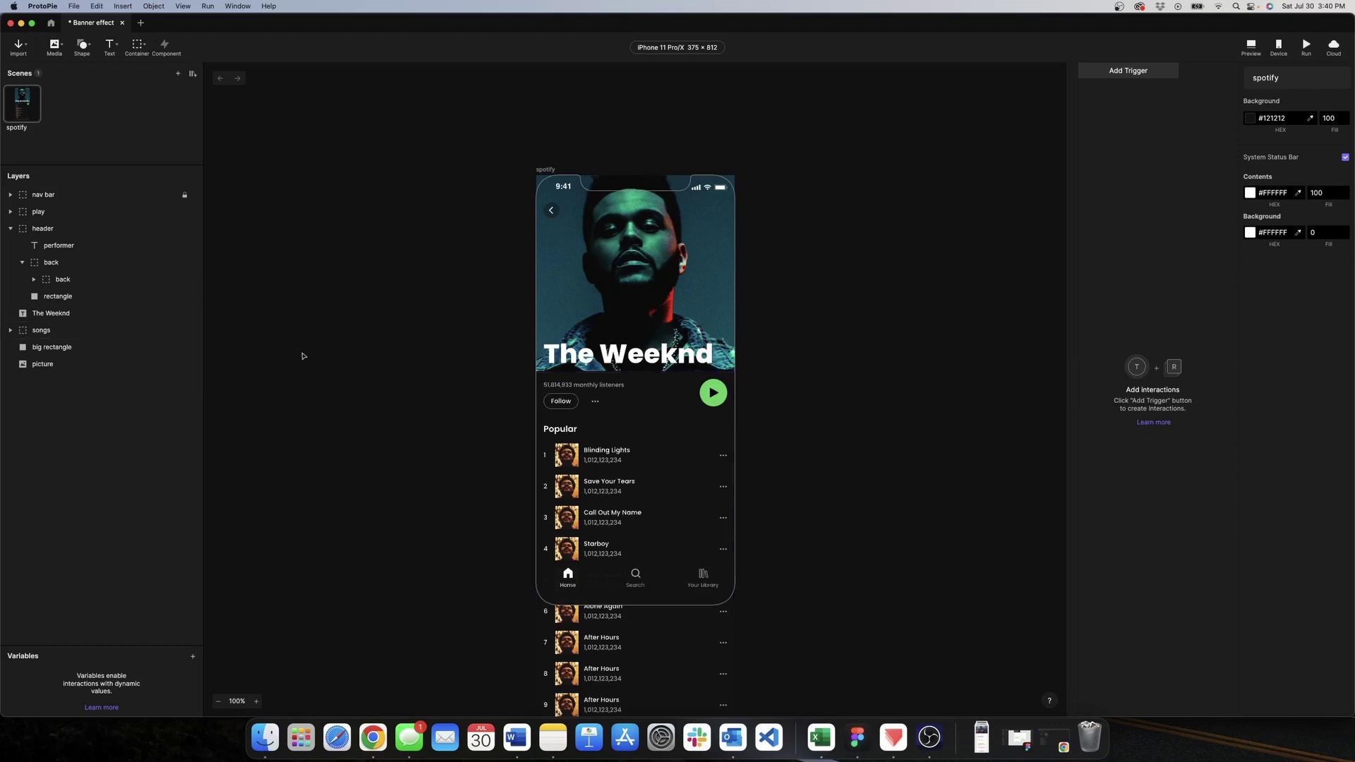
Group the The Weeknd title and songs layers into one container and set its scroll paging to Scroll.
click(35, 318)
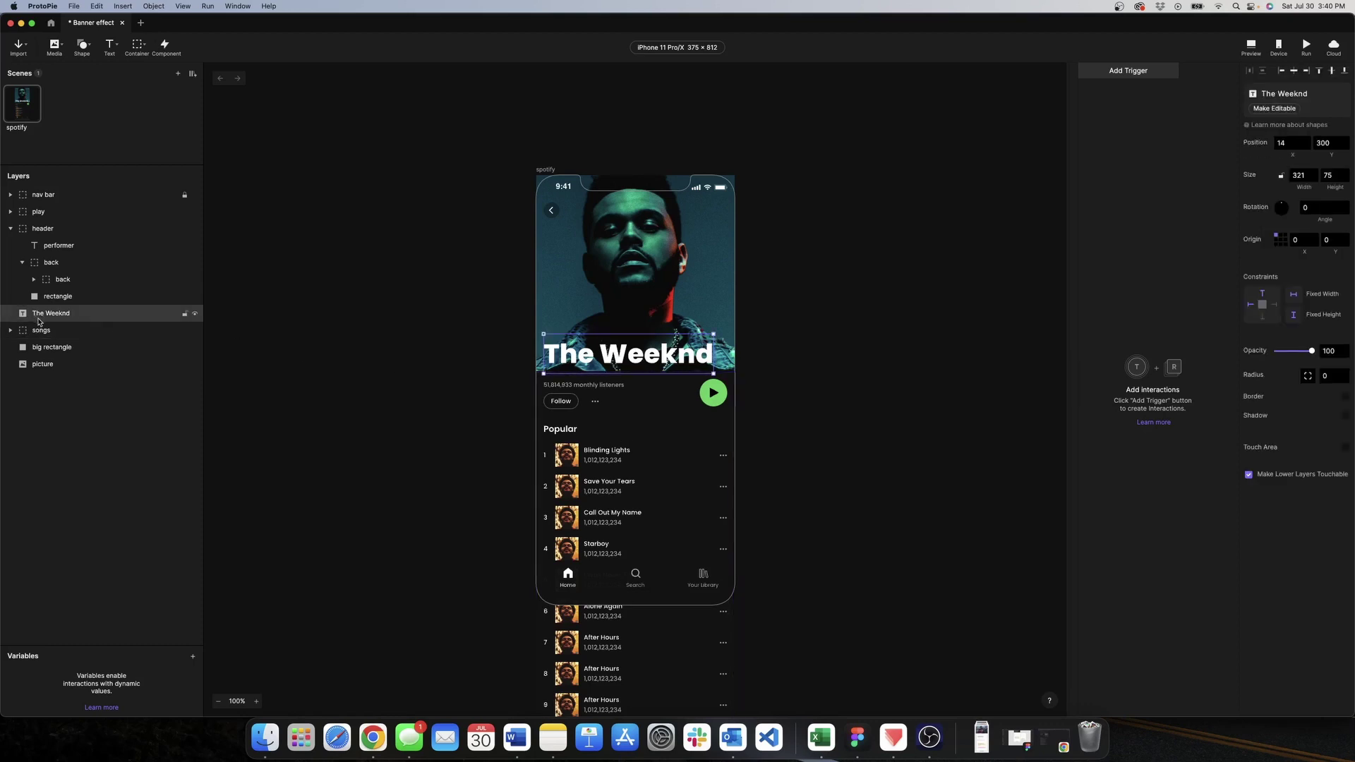
shift+click(40, 332)
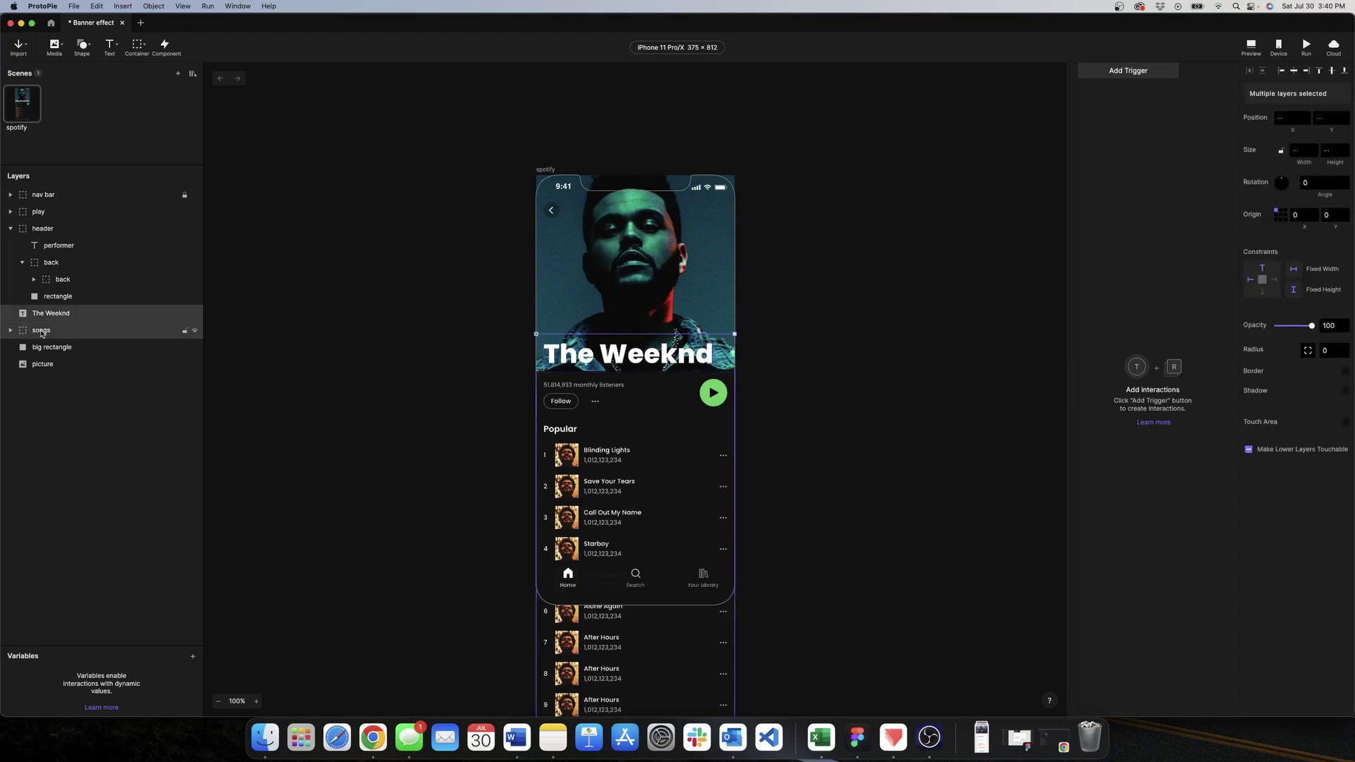
right_click(41, 333)
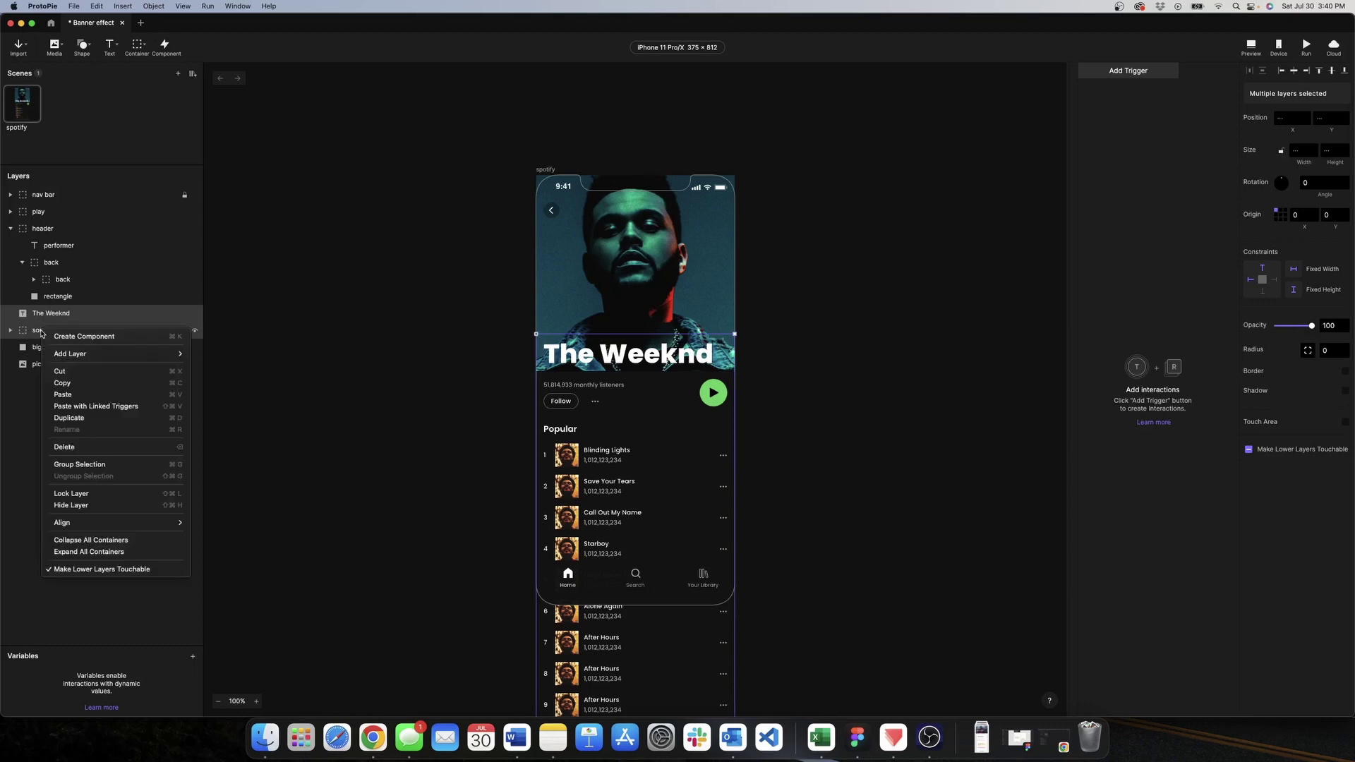
click(83, 464)
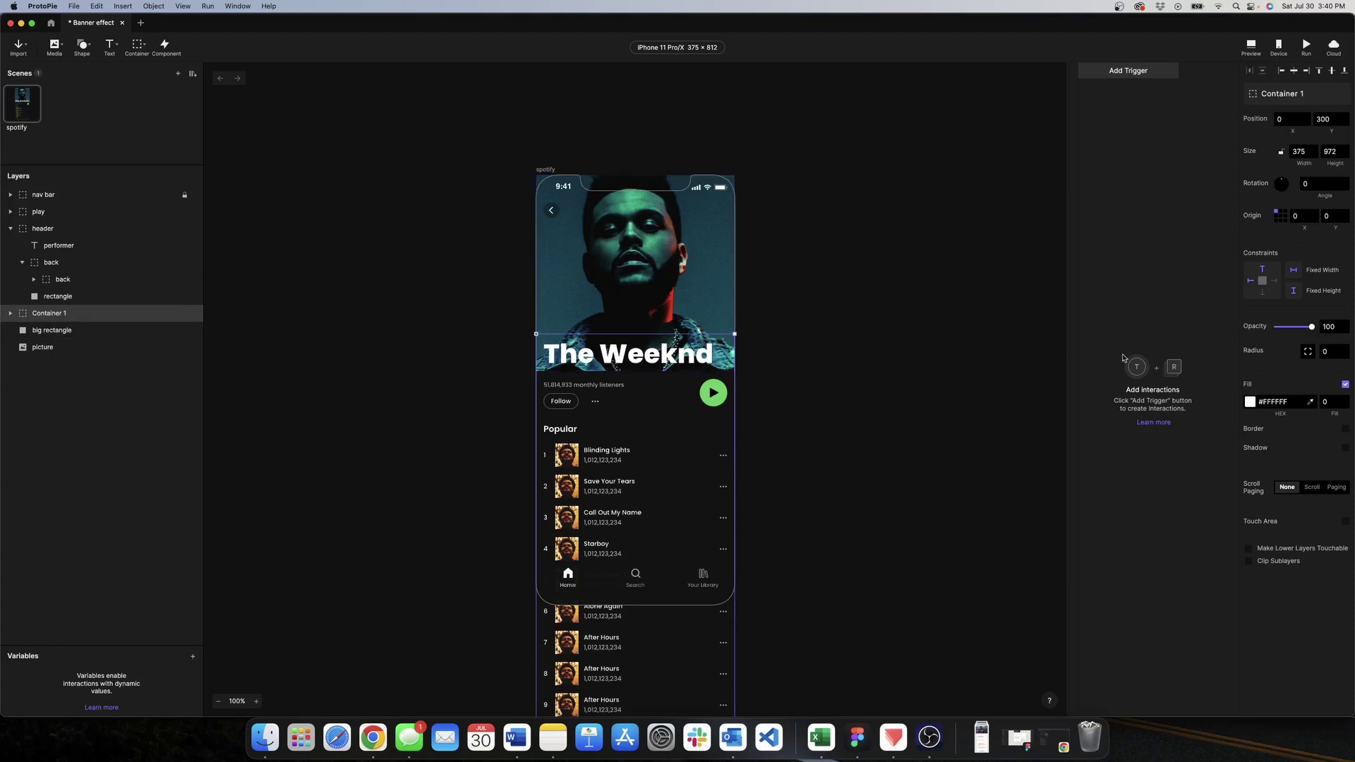
click(1312, 488)
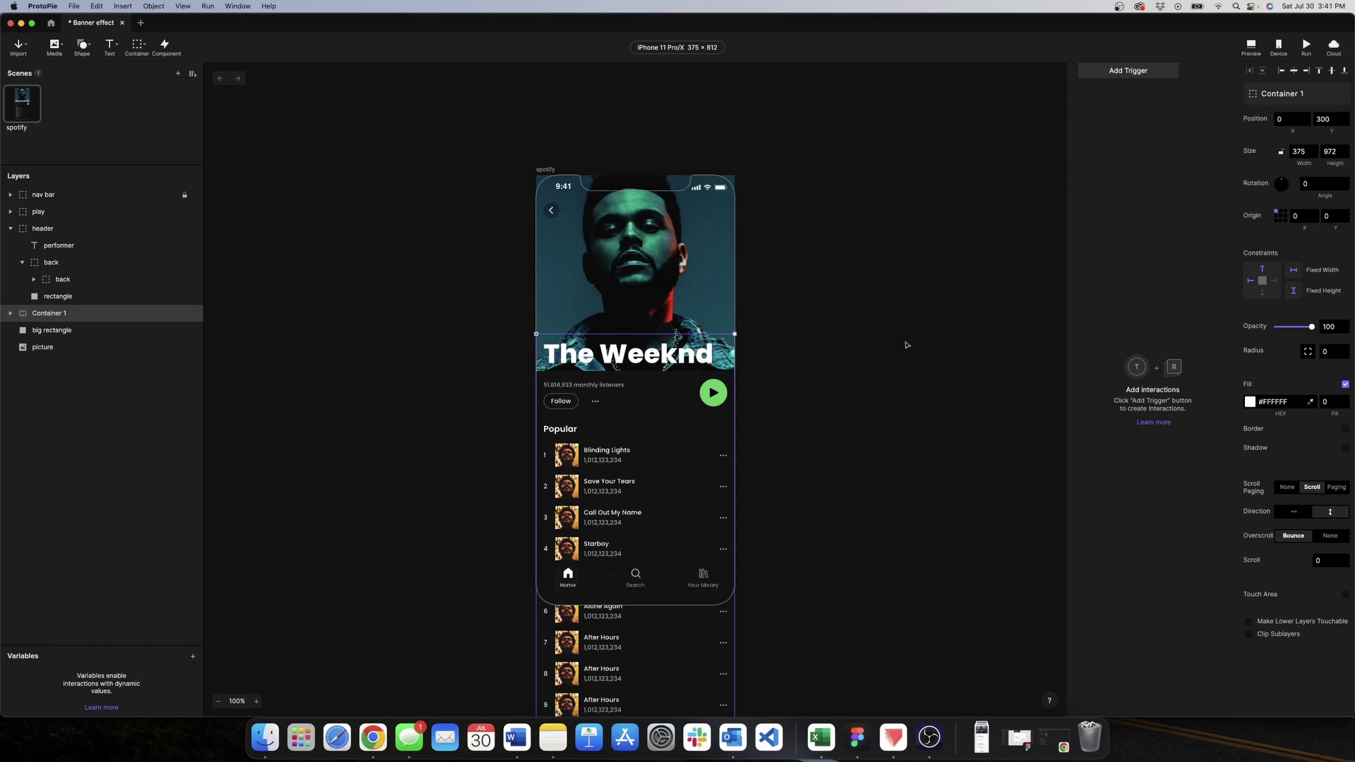
Shorten the scrolling container to a height of 430 so it ends at the upper edge of the nav bar.
scroll(857, 297, down, 5)
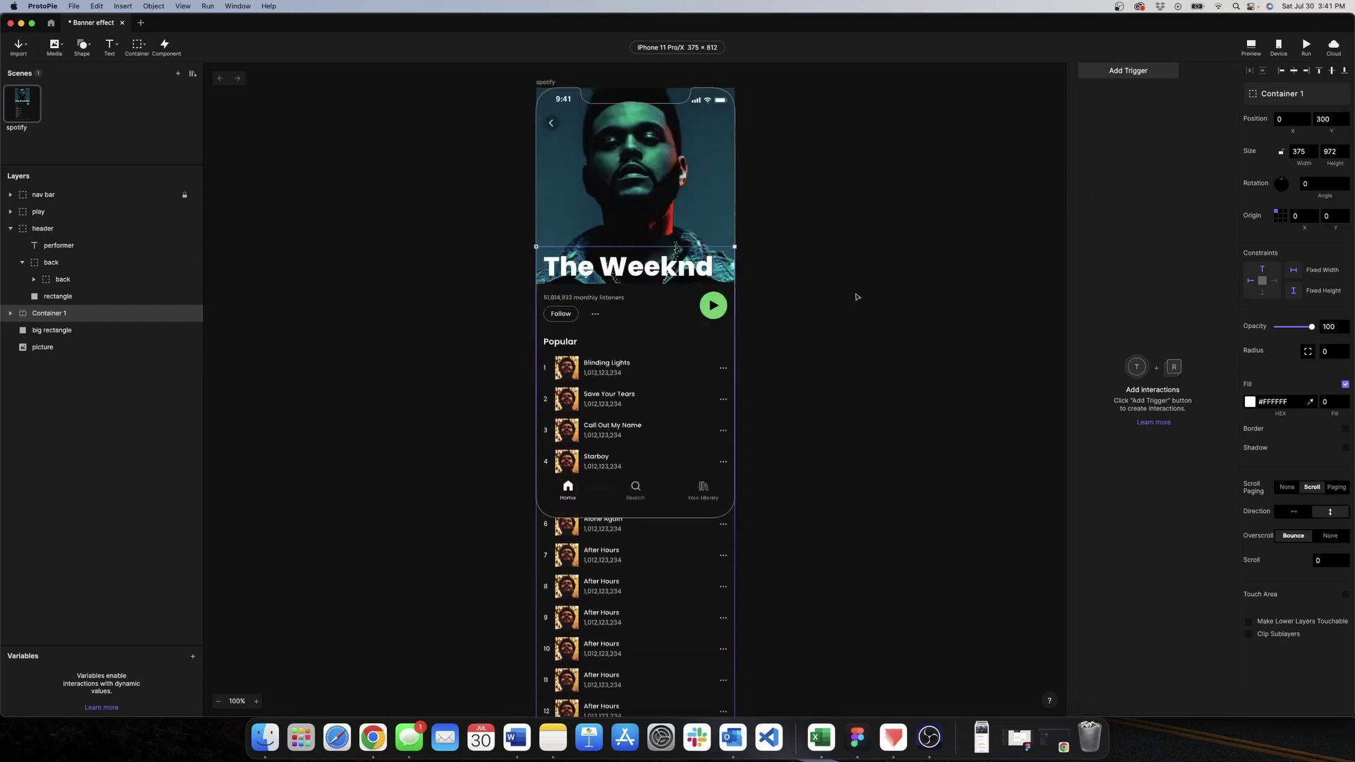
scroll(857, 297, down, 5)
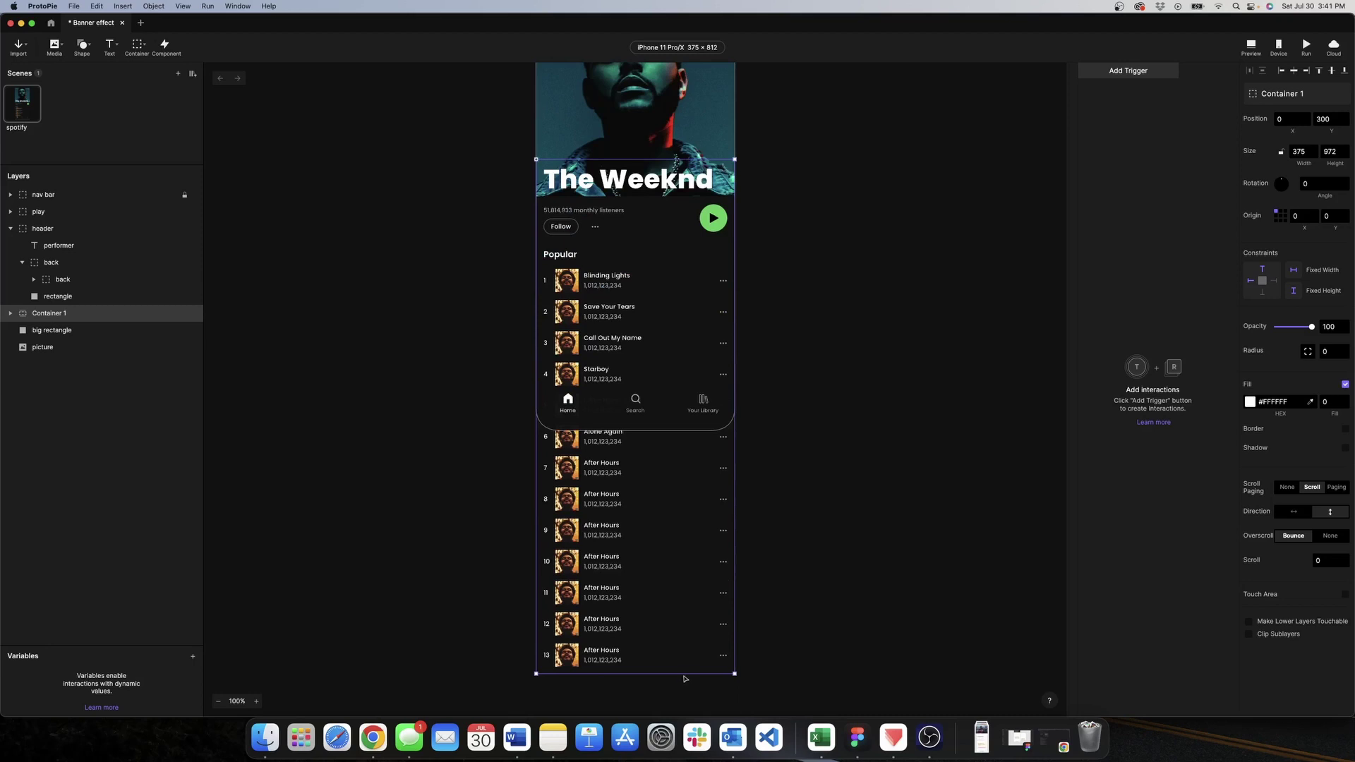
drag(688, 674, 719, 387)
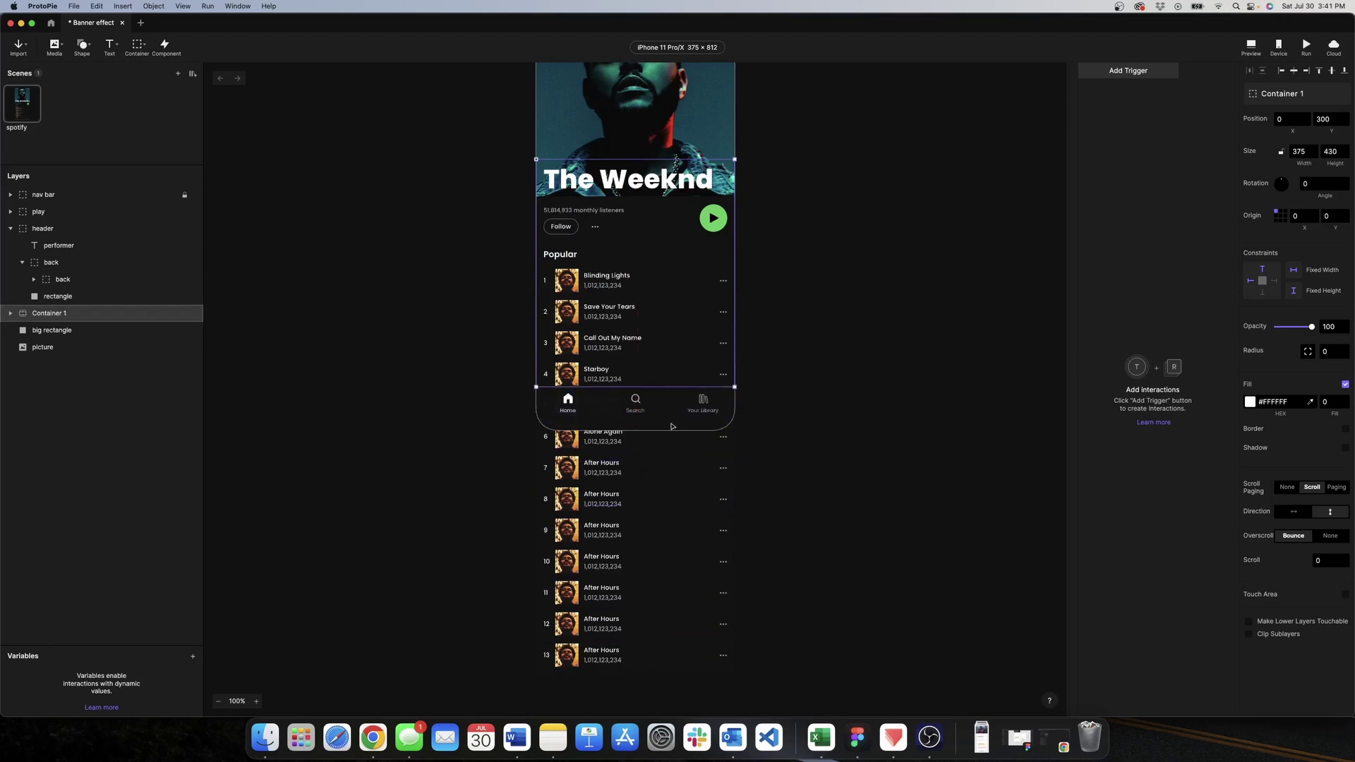
Preview the prototype, test scrolling the song list down and back up, and close the preview.
scroll(671, 427, up, 5)
click(1249, 51)
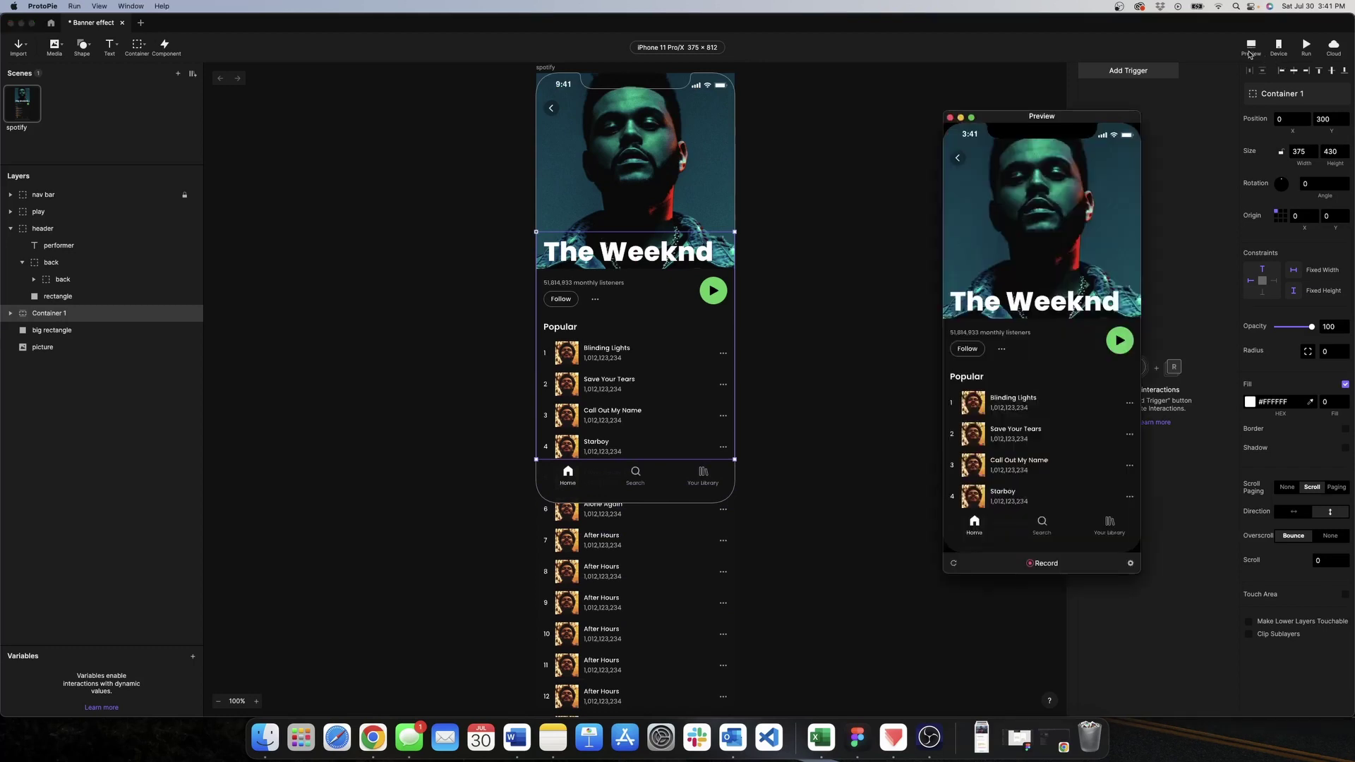
scroll(1061, 441, down, 5)
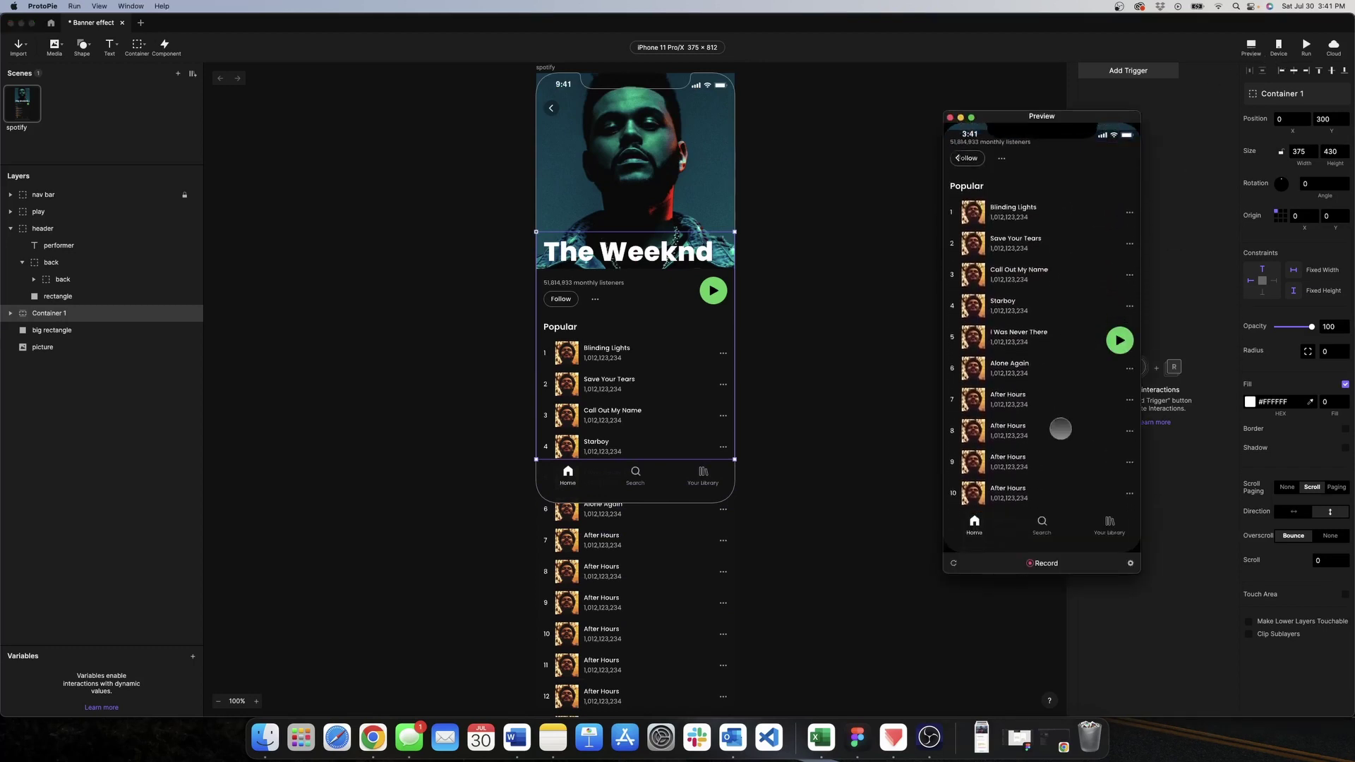
scroll(1047, 395, up, 5)
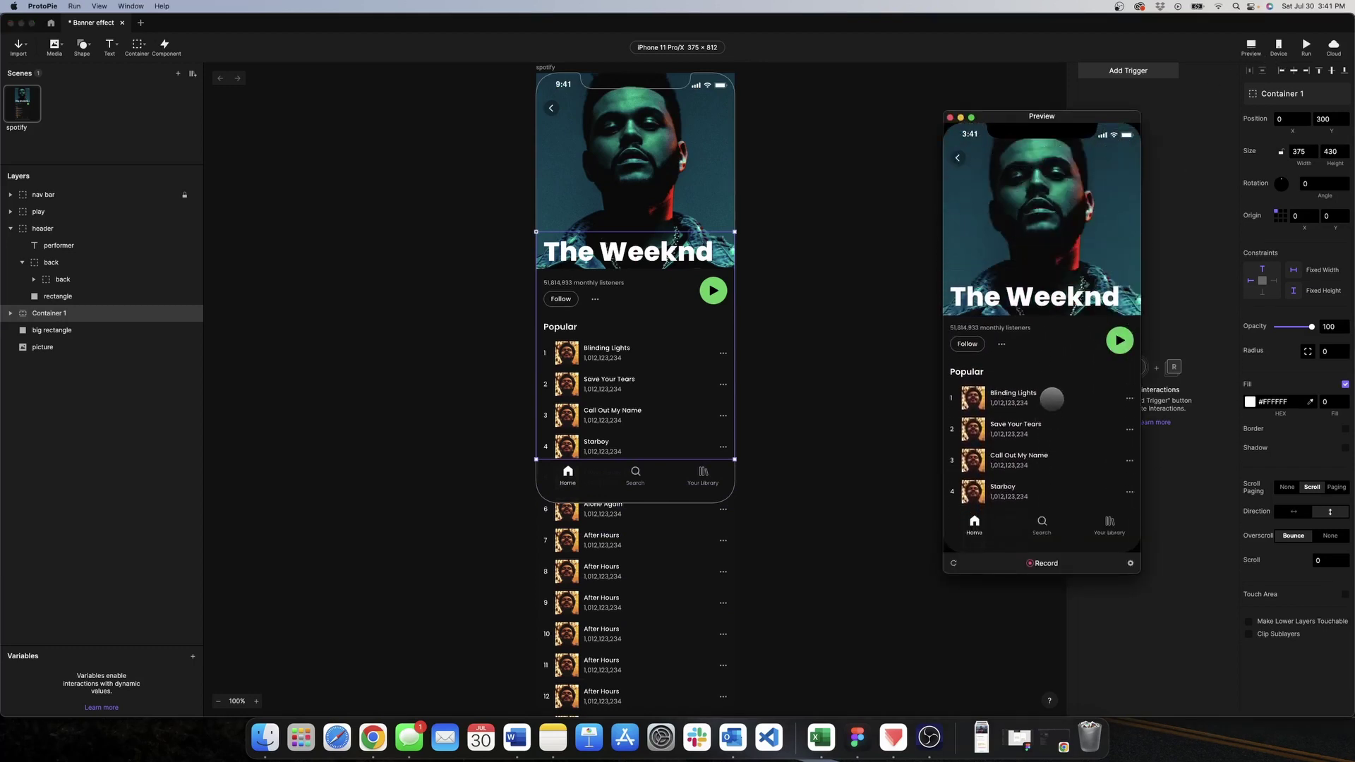
scroll(1052, 399, up, 3)
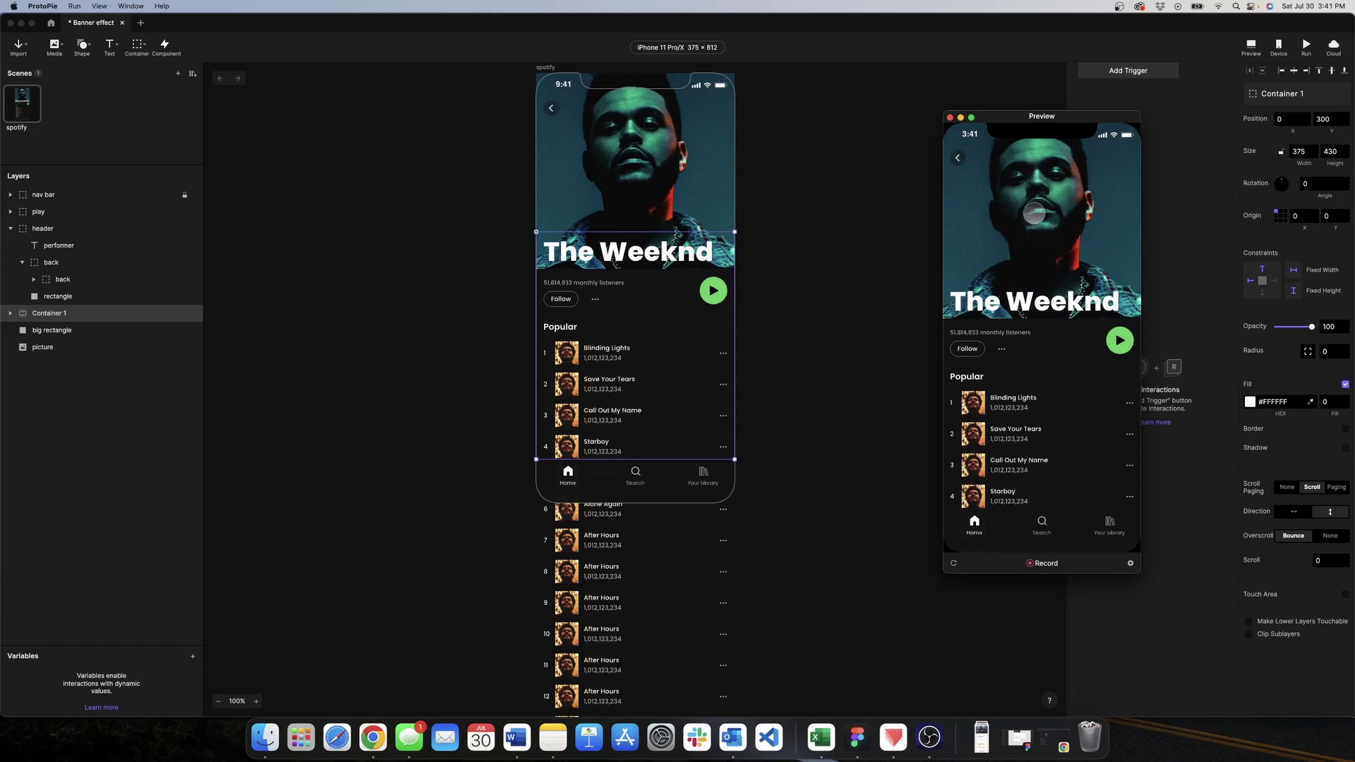
click(950, 117)
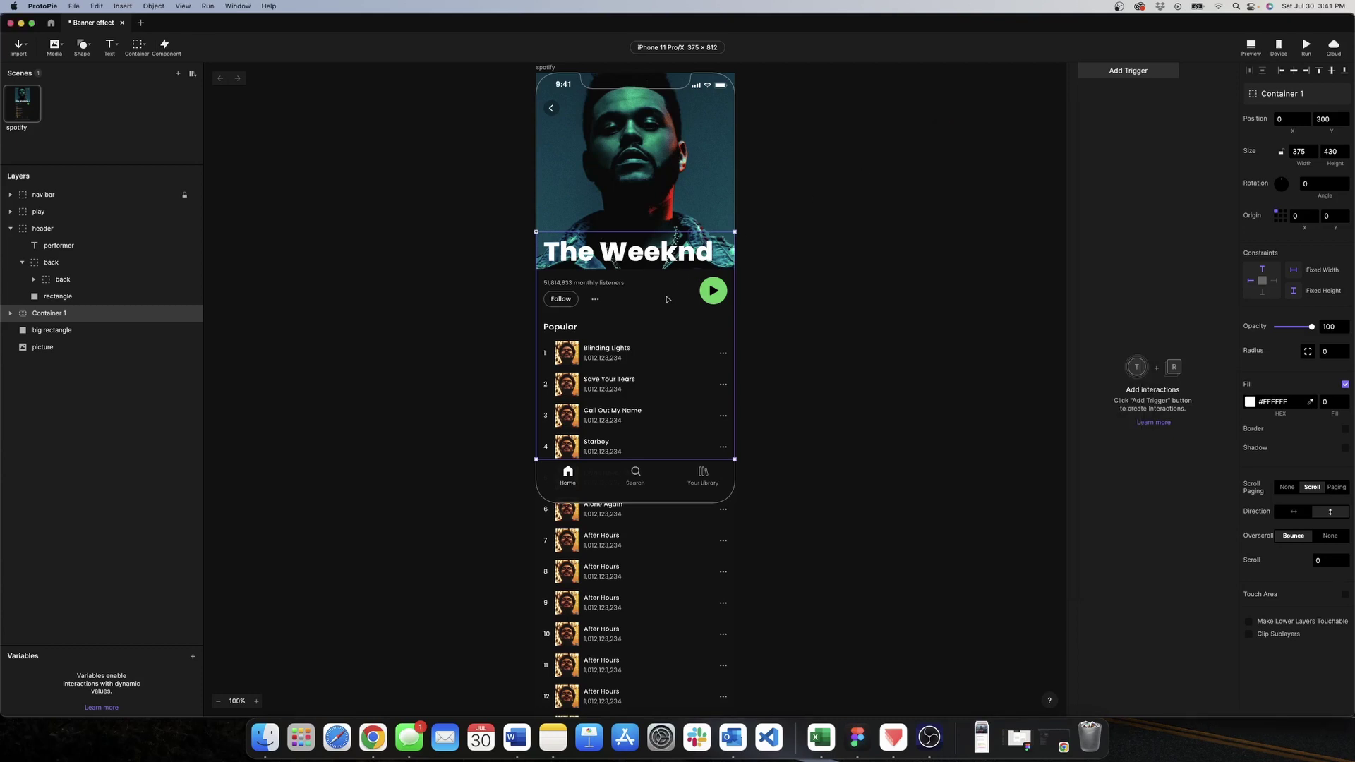
Extend Container 1 upward to Y 0 with height 730 and shift its title and songs layers back down below the artist picture.
scroll(616, 311, up, 3)
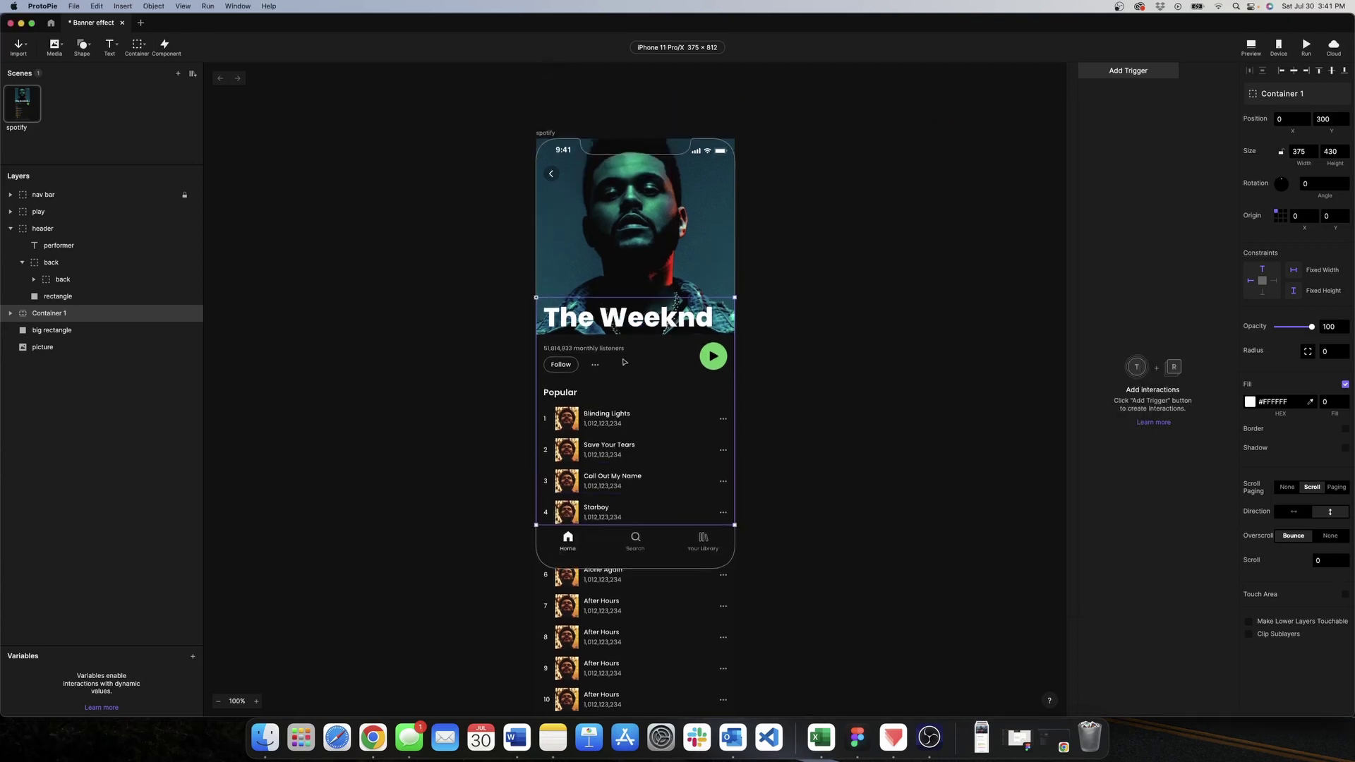
drag(631, 298, 614, 140)
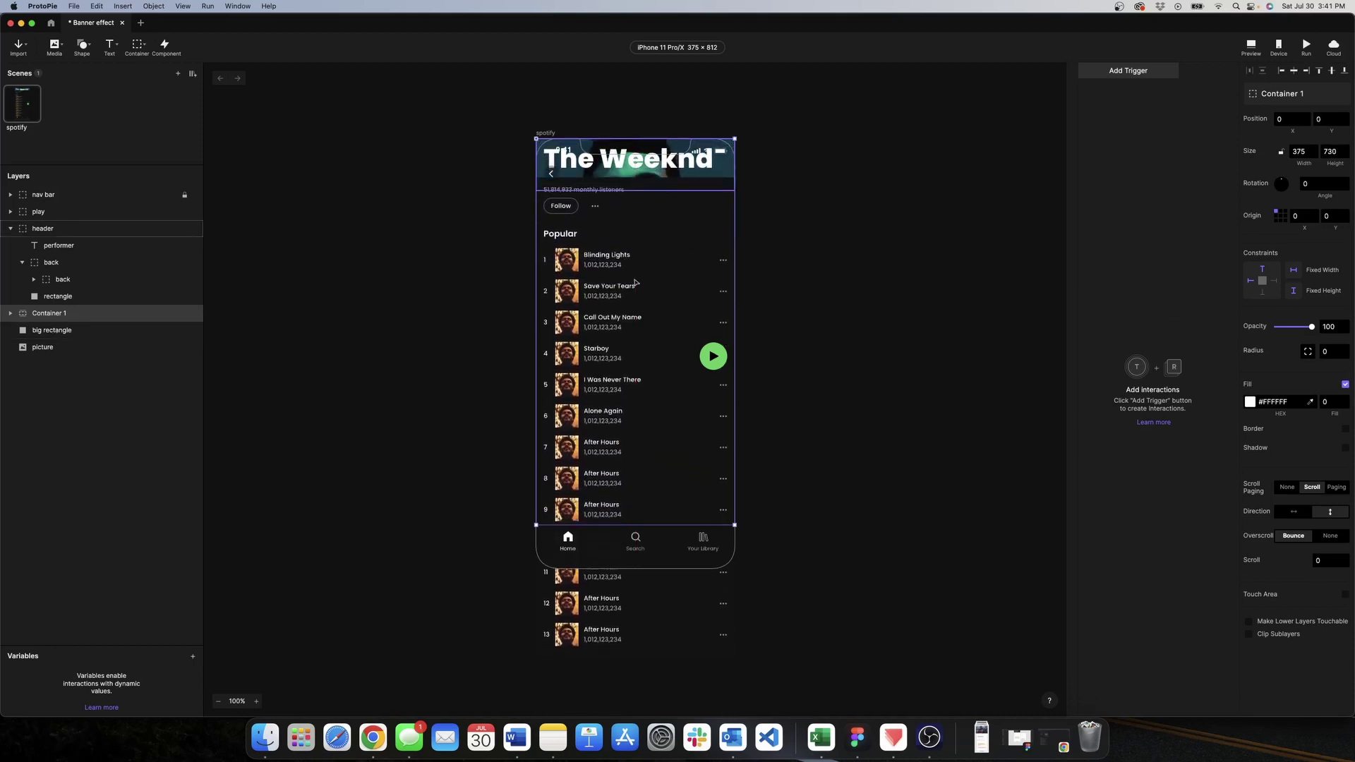
click(9, 313)
click(46, 331)
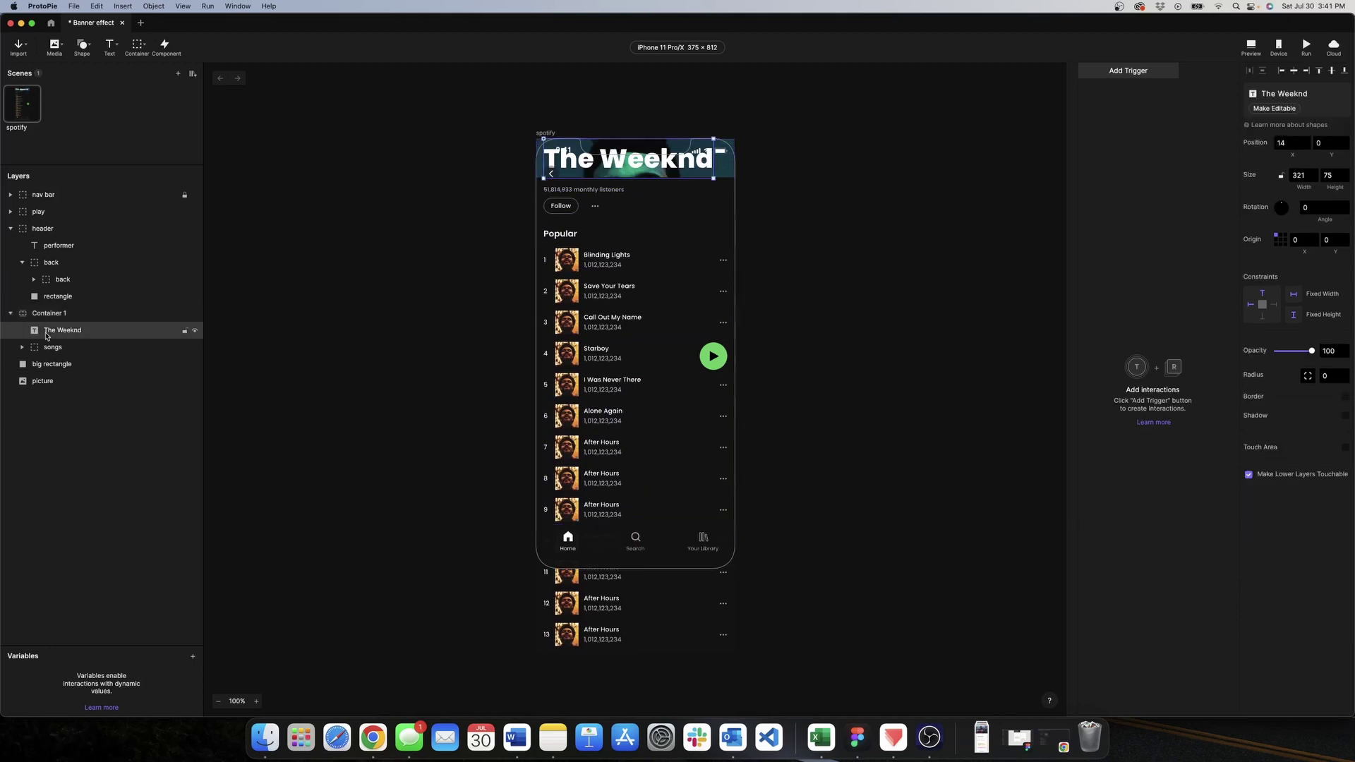
shift+click(51, 348)
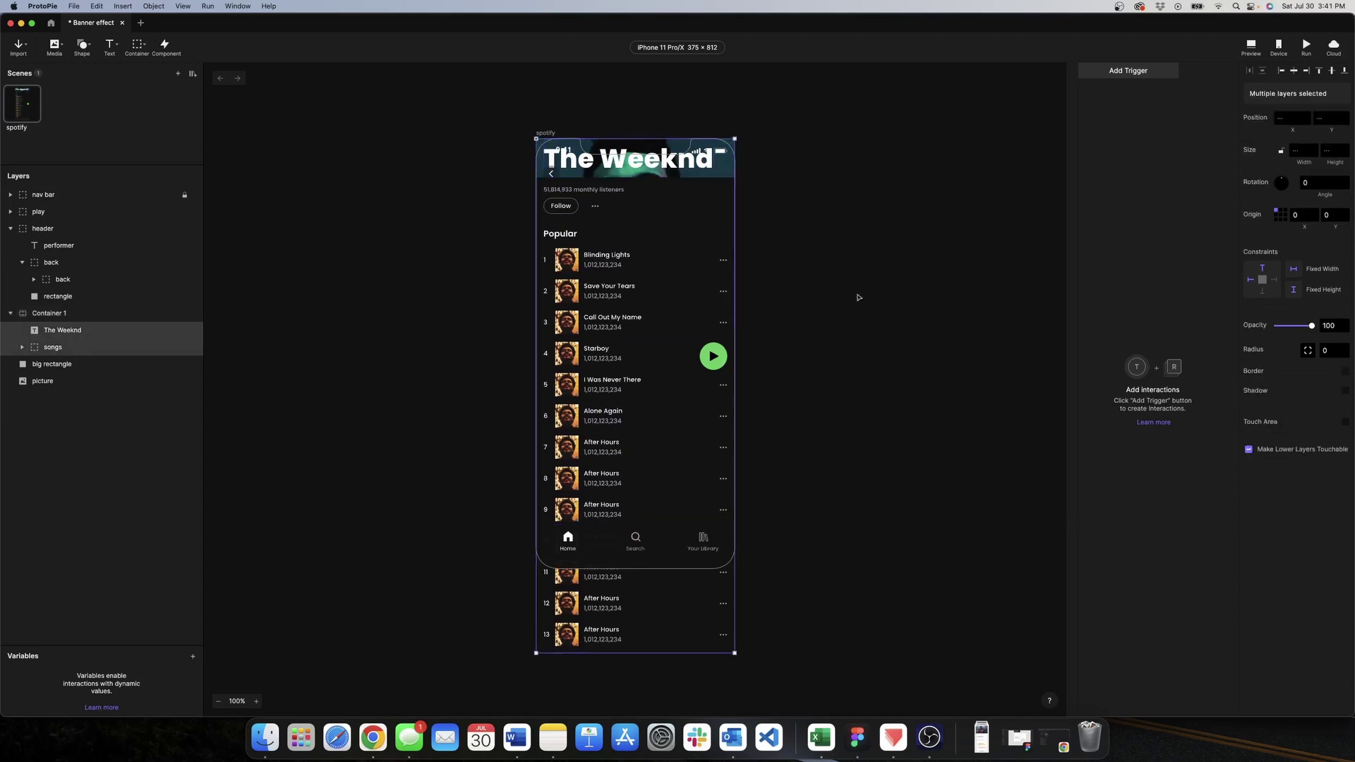
drag(645, 303, 651, 456)
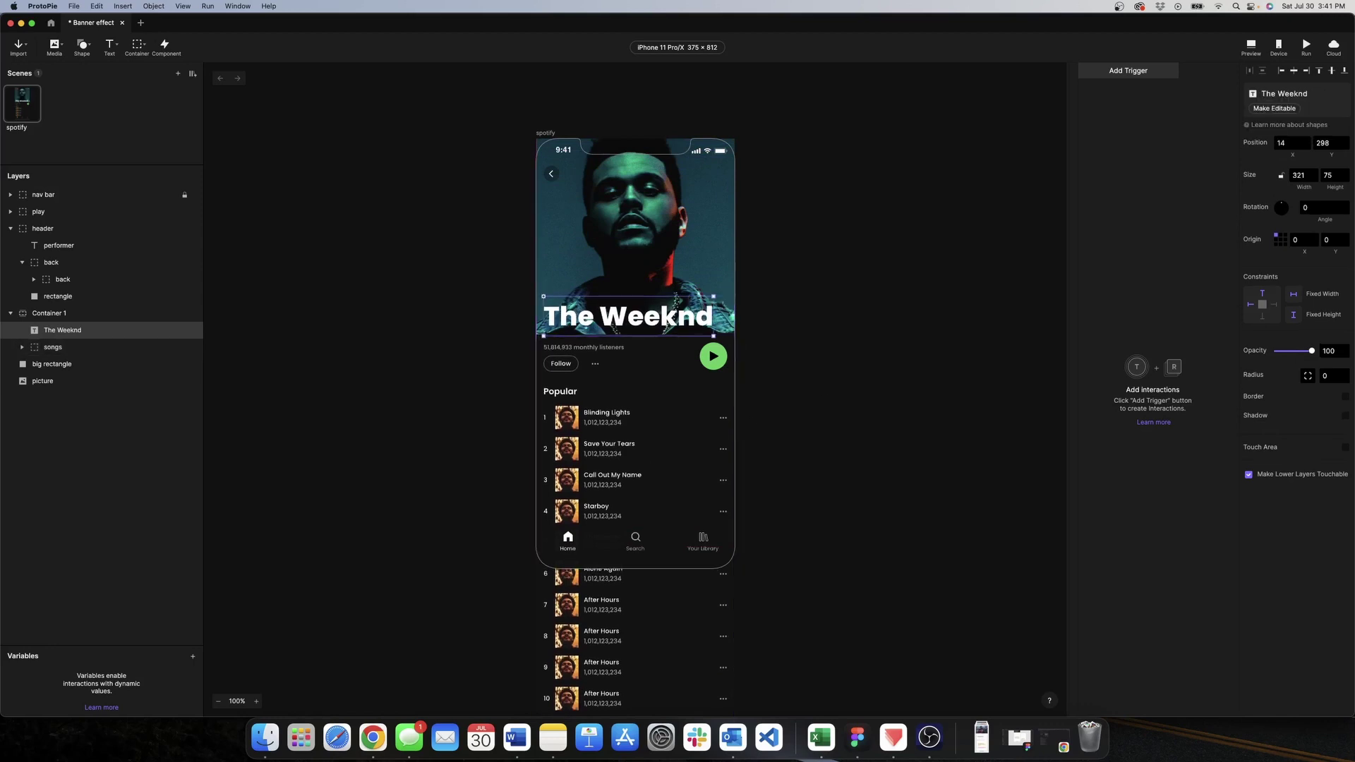
Set the Y position of the The Weeknd title layer to 300 and clear the selection.
click(1331, 145)
key(BackSpace)
key(BackSpace)
key(BackSpace)
text(300)
key(Return)
key(Escape)
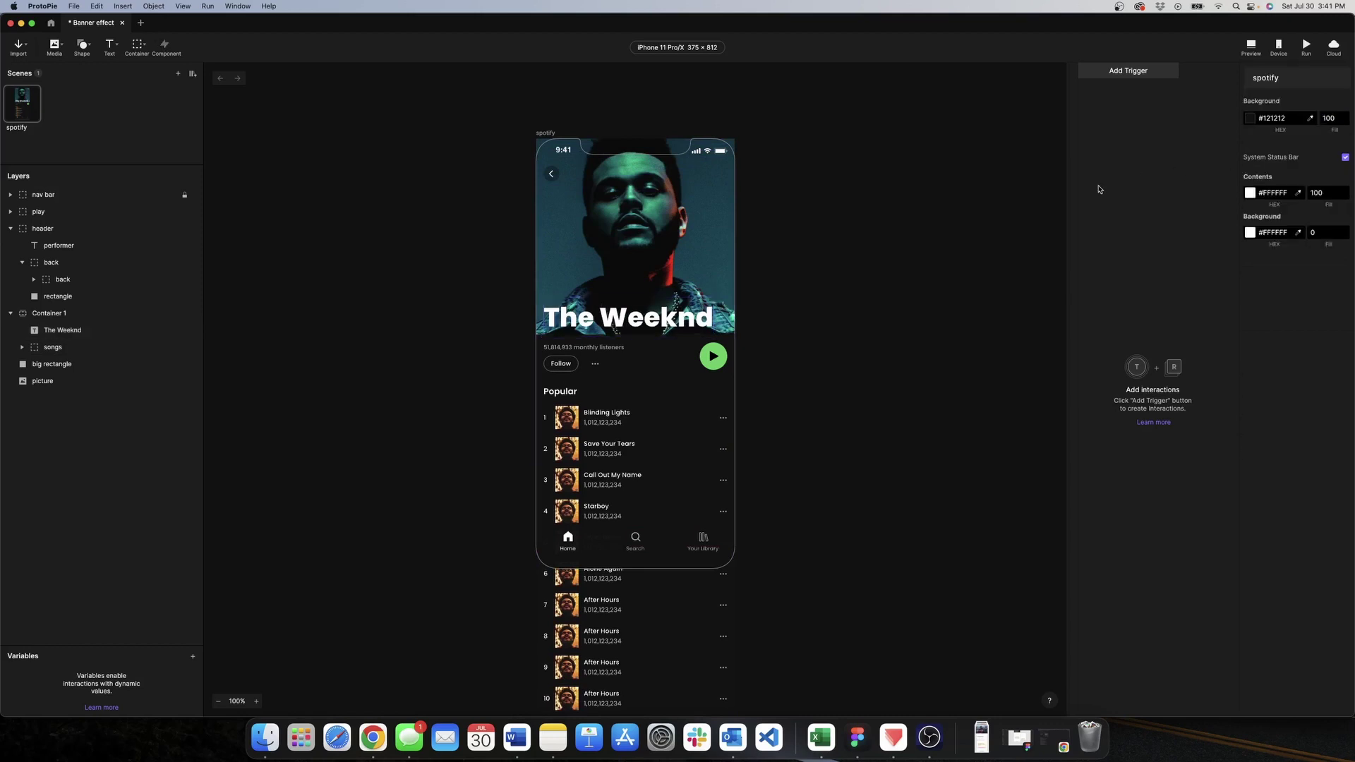
Preview the prototype again, test scrolling over the full screen height, and close the preview.
click(1250, 48)
drag(1043, 460, 1070, 379)
drag(1058, 237, 1030, 328)
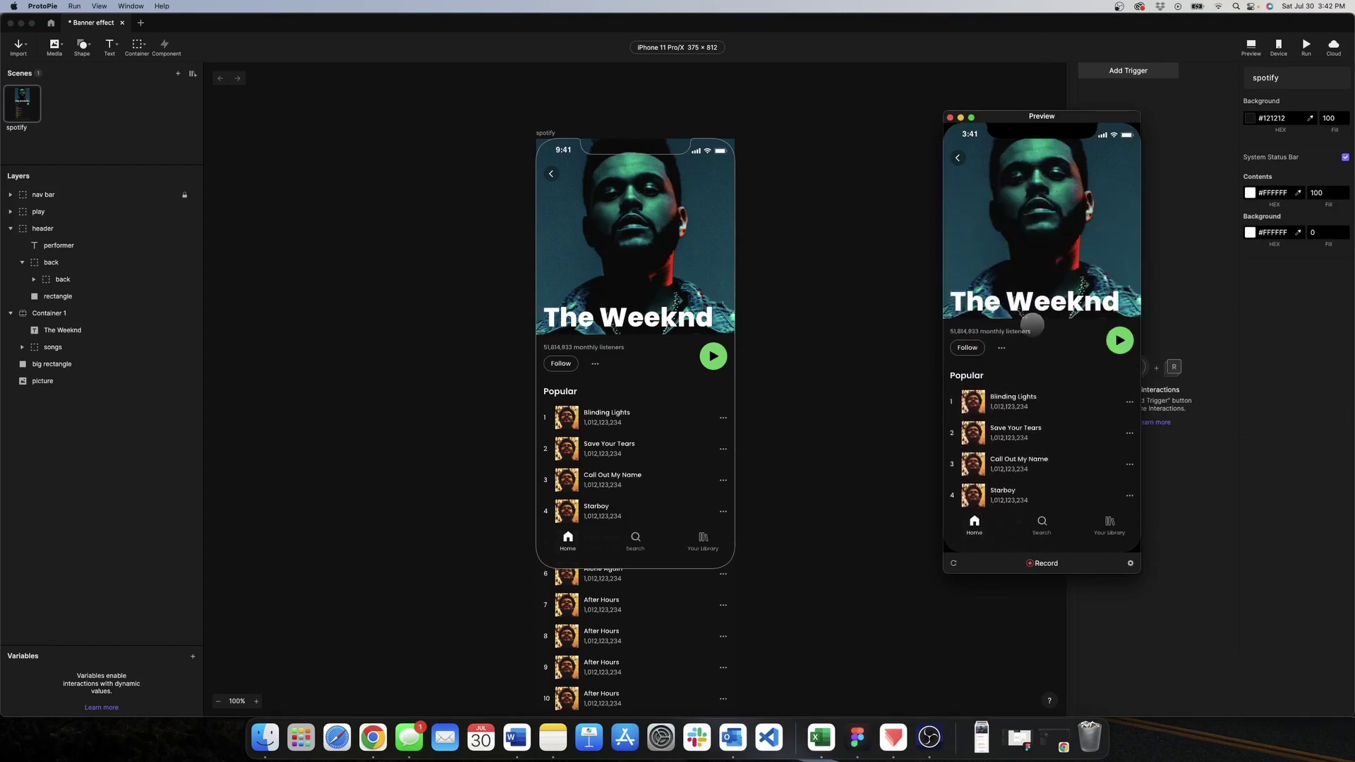
click(949, 117)
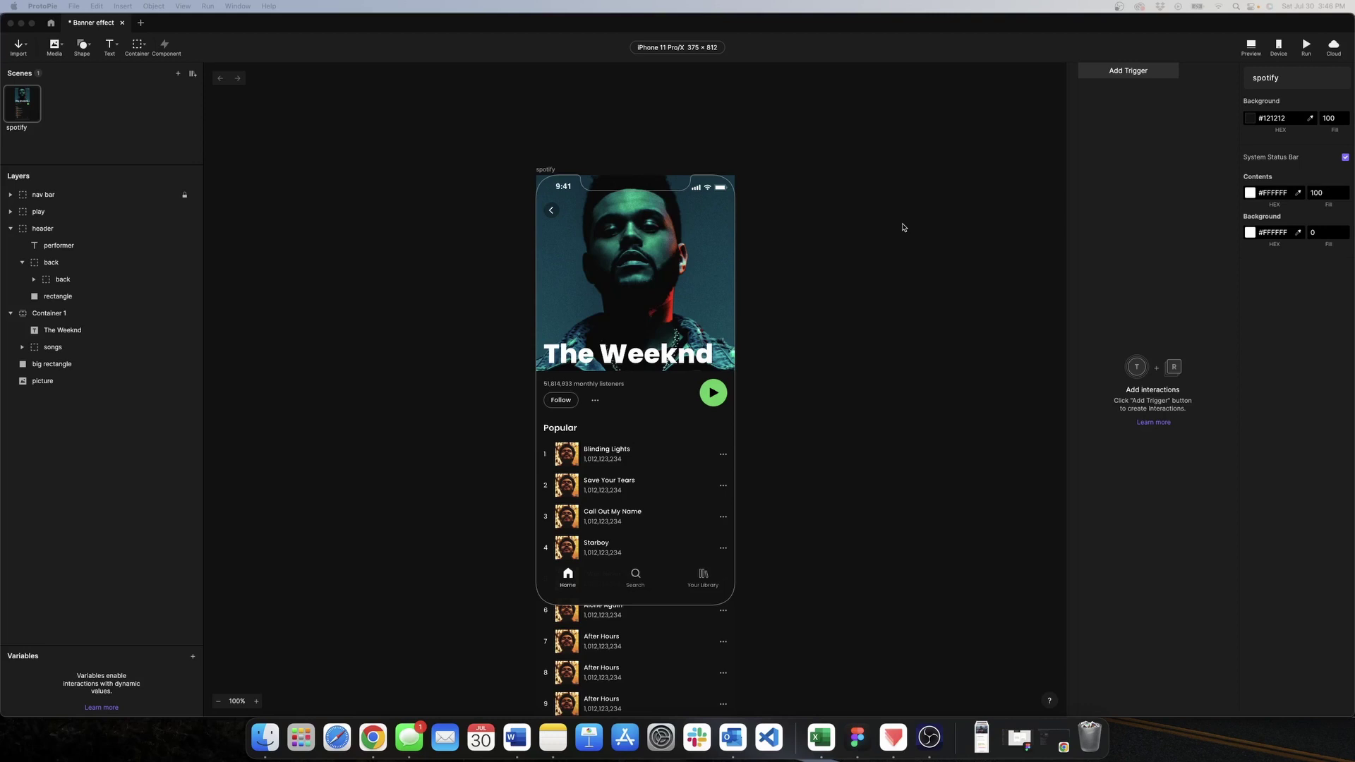
Create a number variable named scroll.
click(192, 657)
click(164, 668)
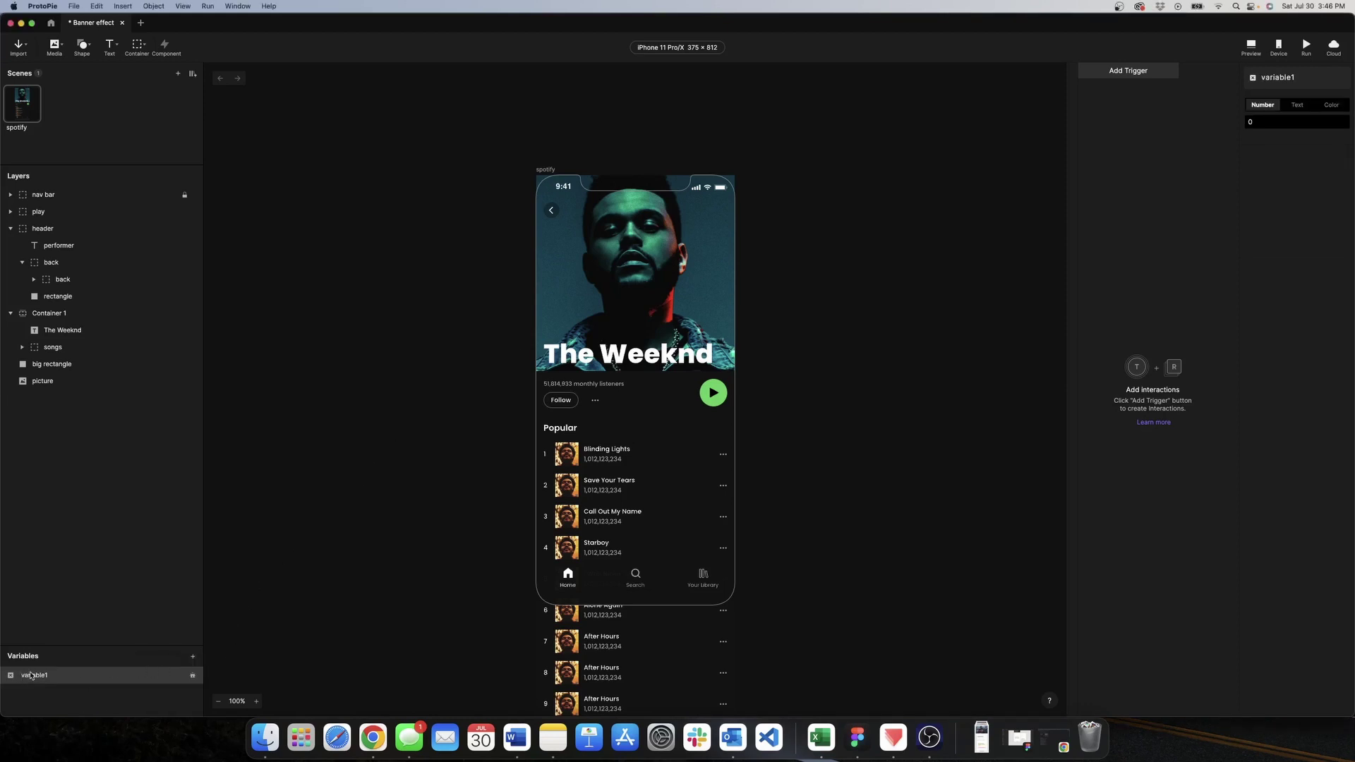
text(scroll)
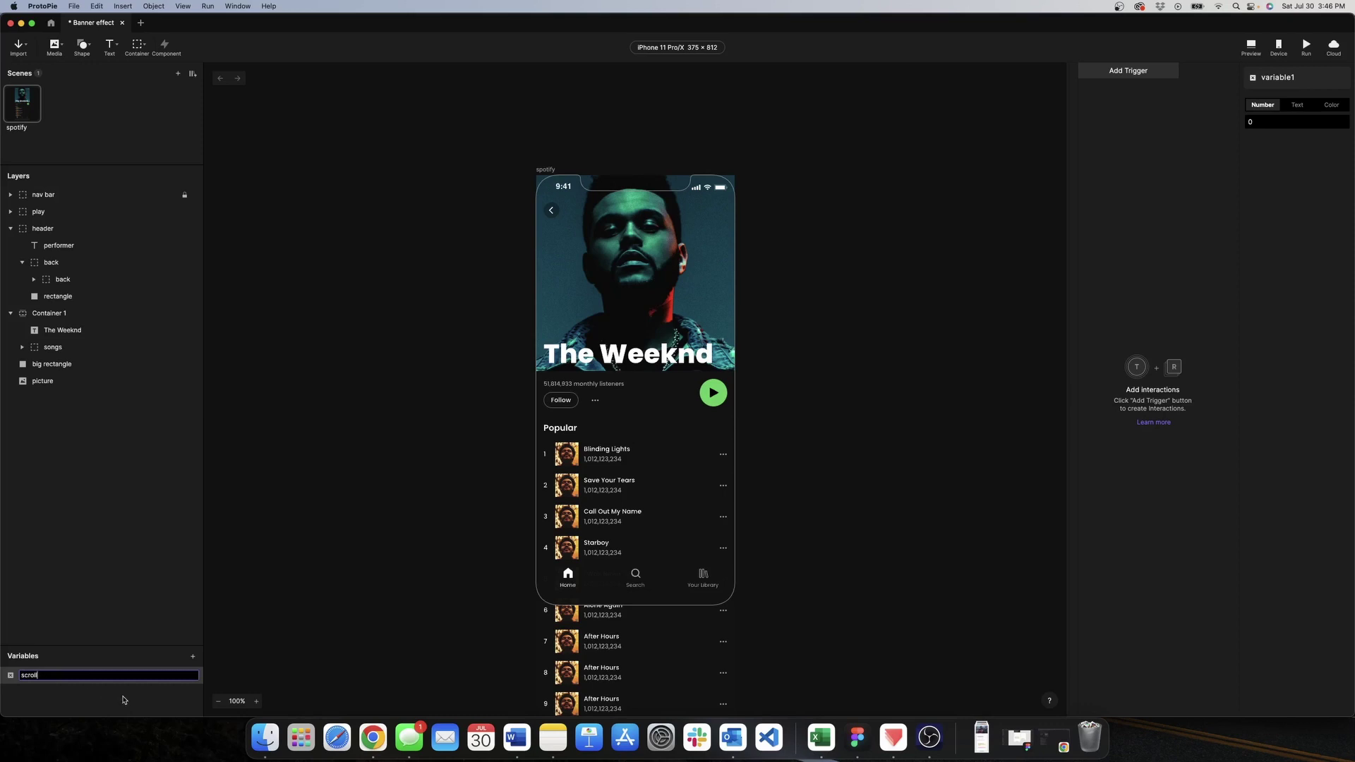
click(216, 672)
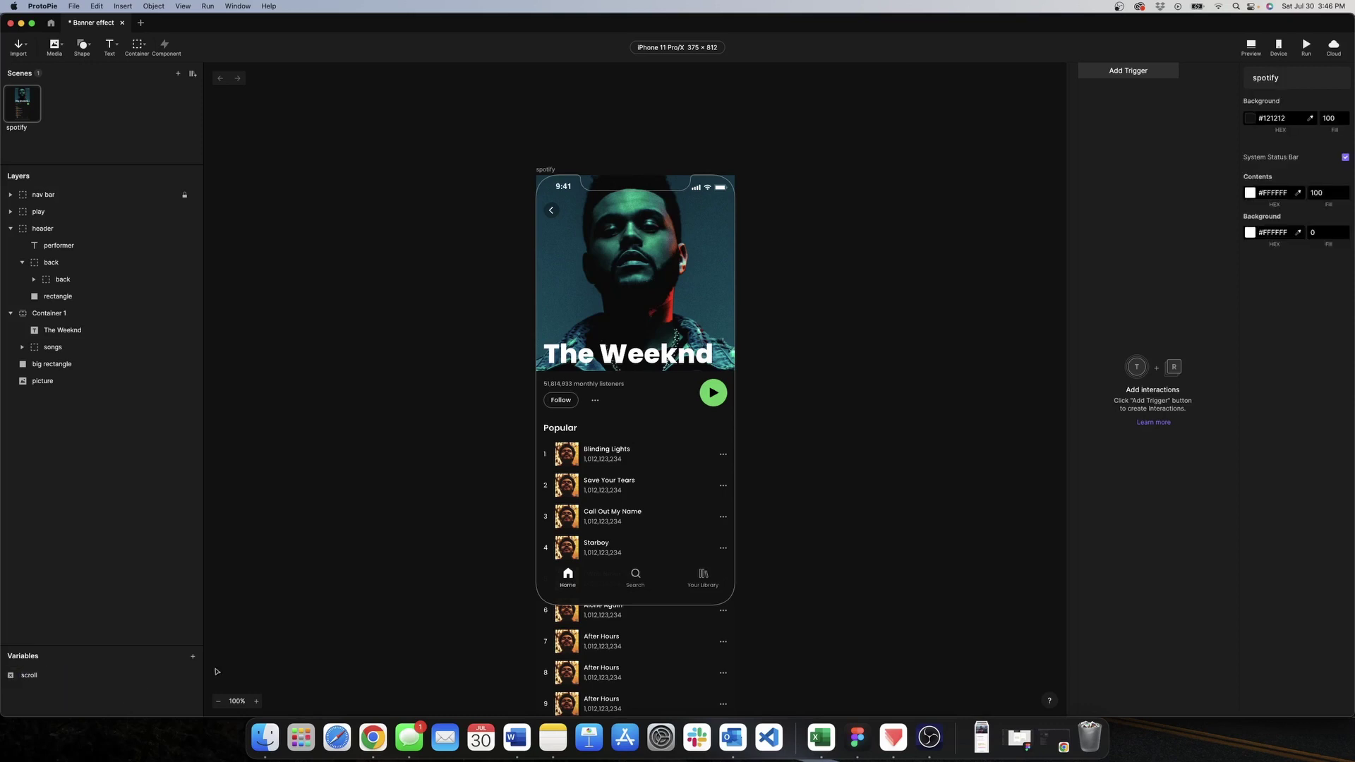
click(85, 676)
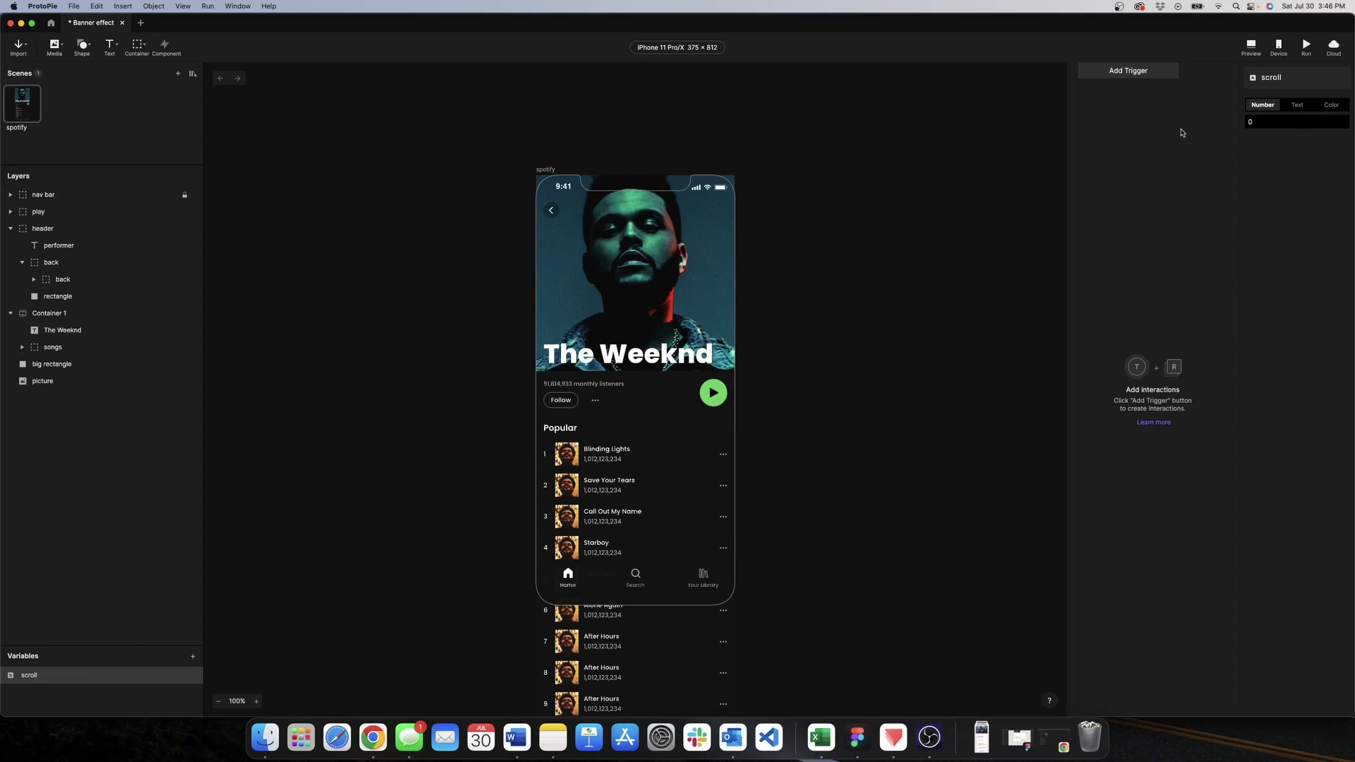
Add a Detect trigger that watches the Scroll property of Container 1.
click(1129, 71)
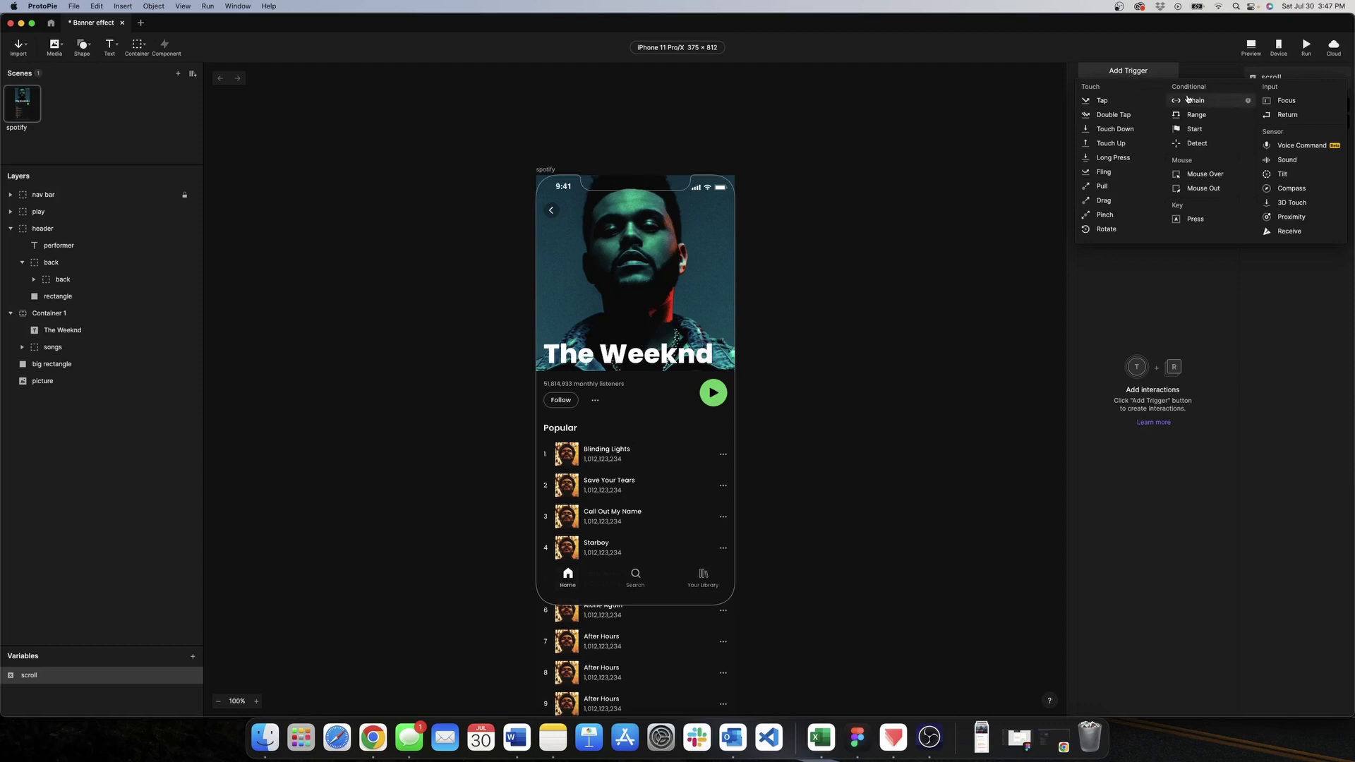
click(1192, 144)
click(1268, 95)
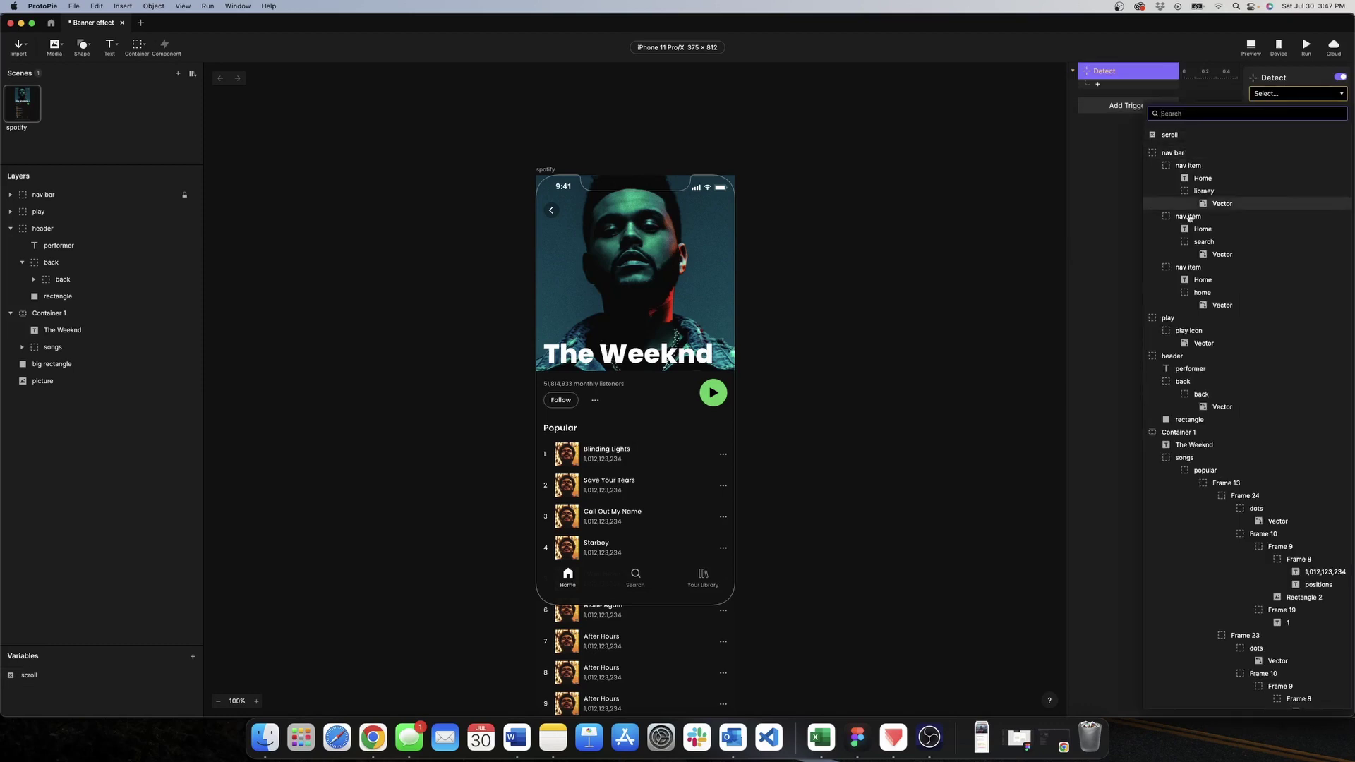
click(1178, 432)
click(1285, 115)
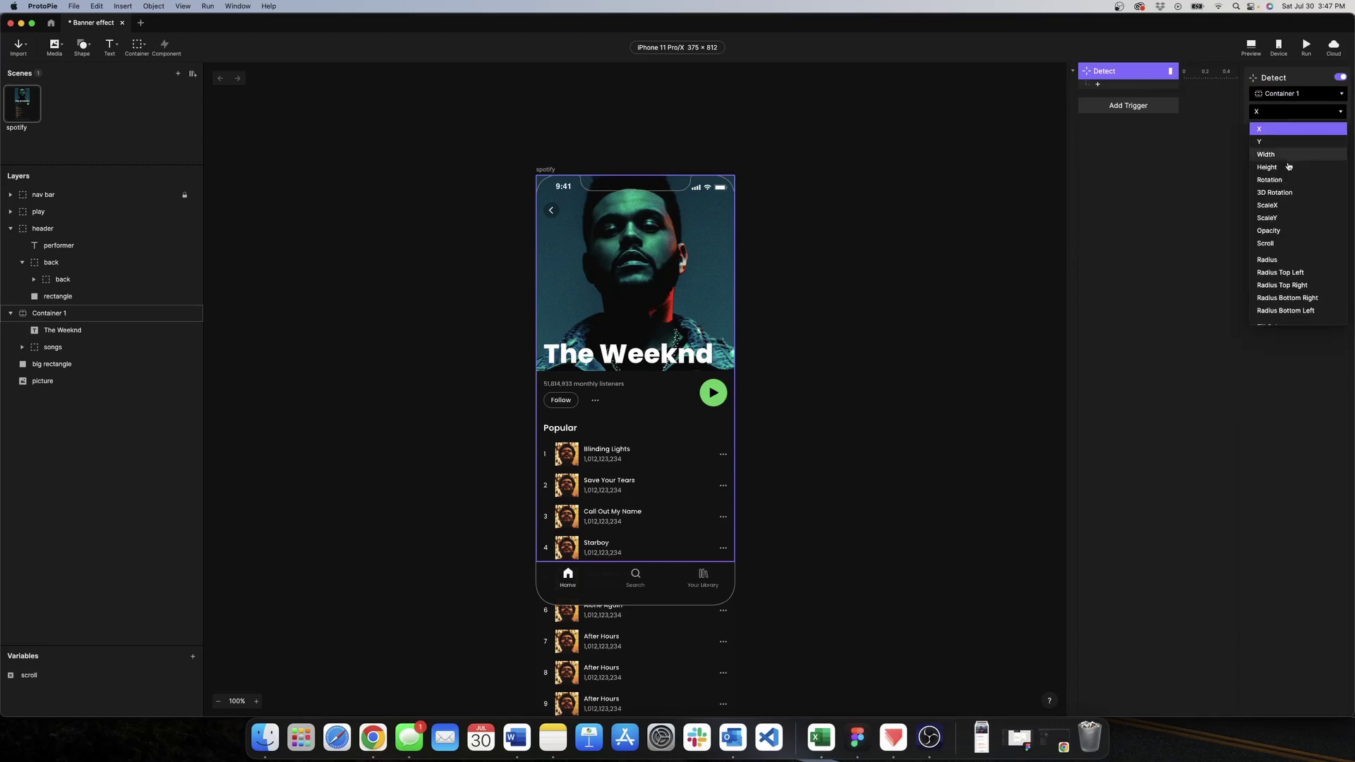
click(1281, 247)
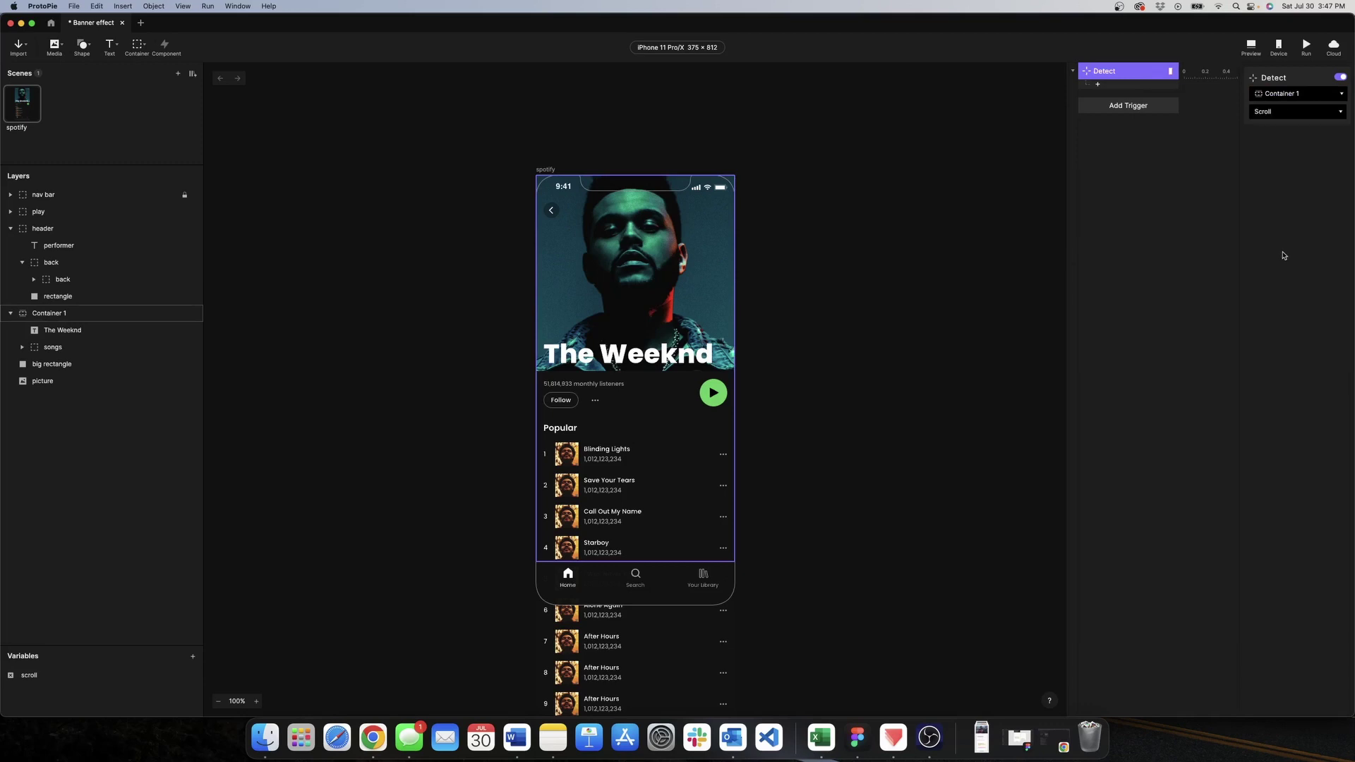
Add an Assign response under the Detect trigger with the scroll variable as its target.
click(1097, 84)
click(1209, 285)
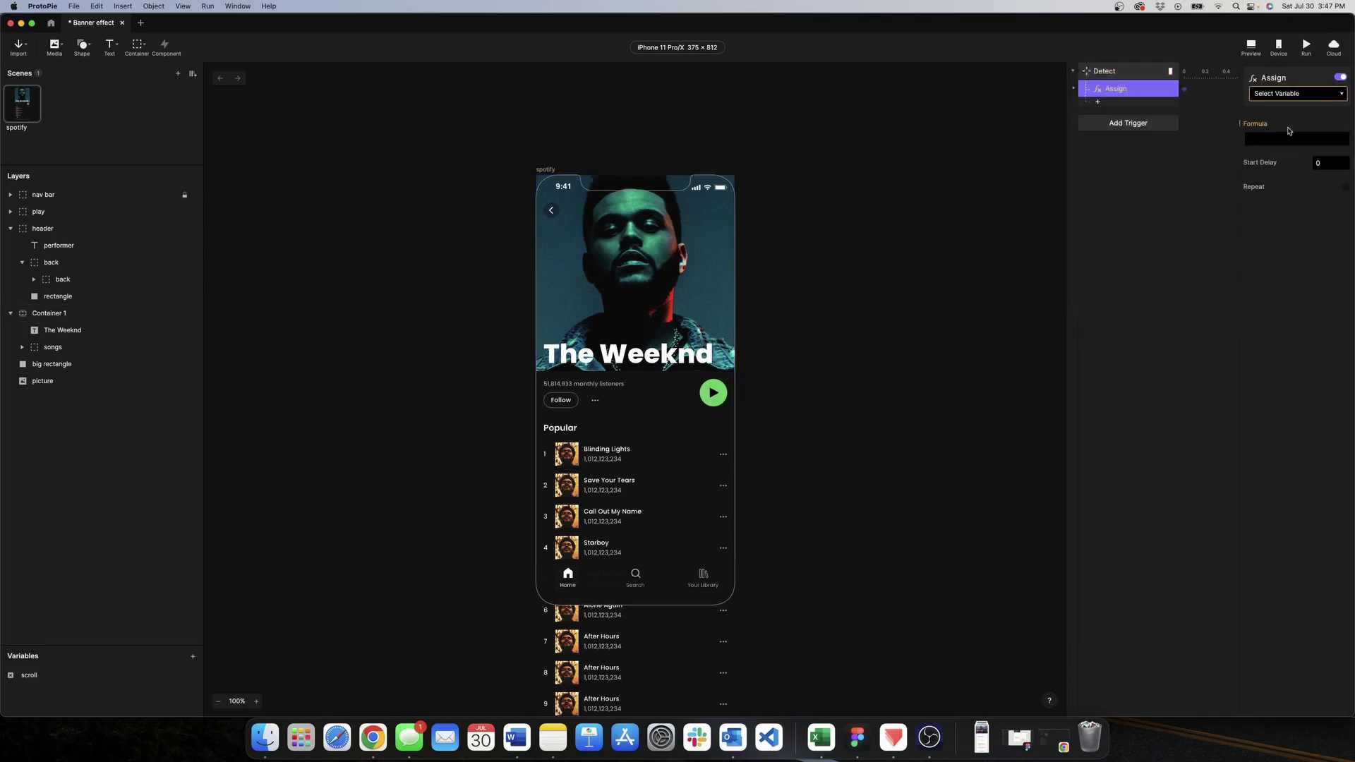
click(1285, 94)
click(1279, 134)
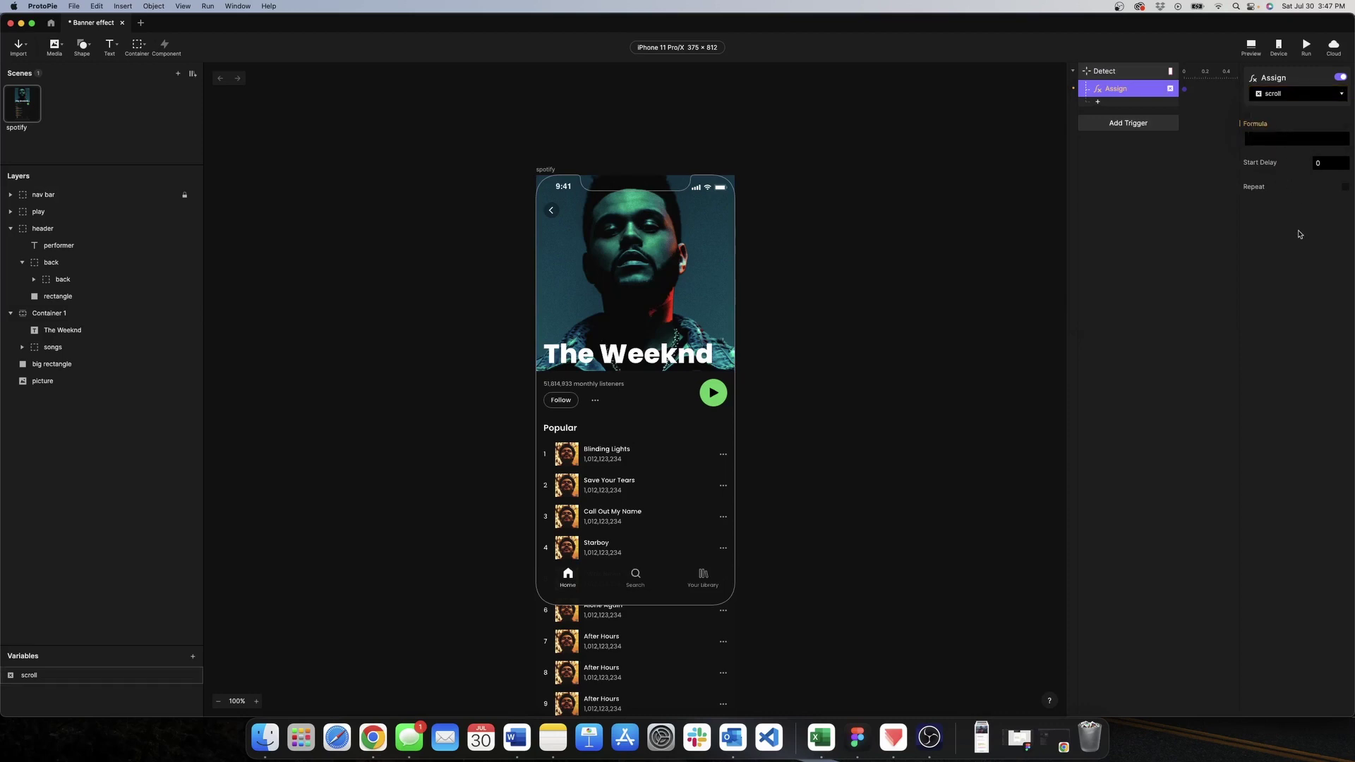
Set the Assign formula to the scrollOffset property of Container 1.
click(1314, 140)
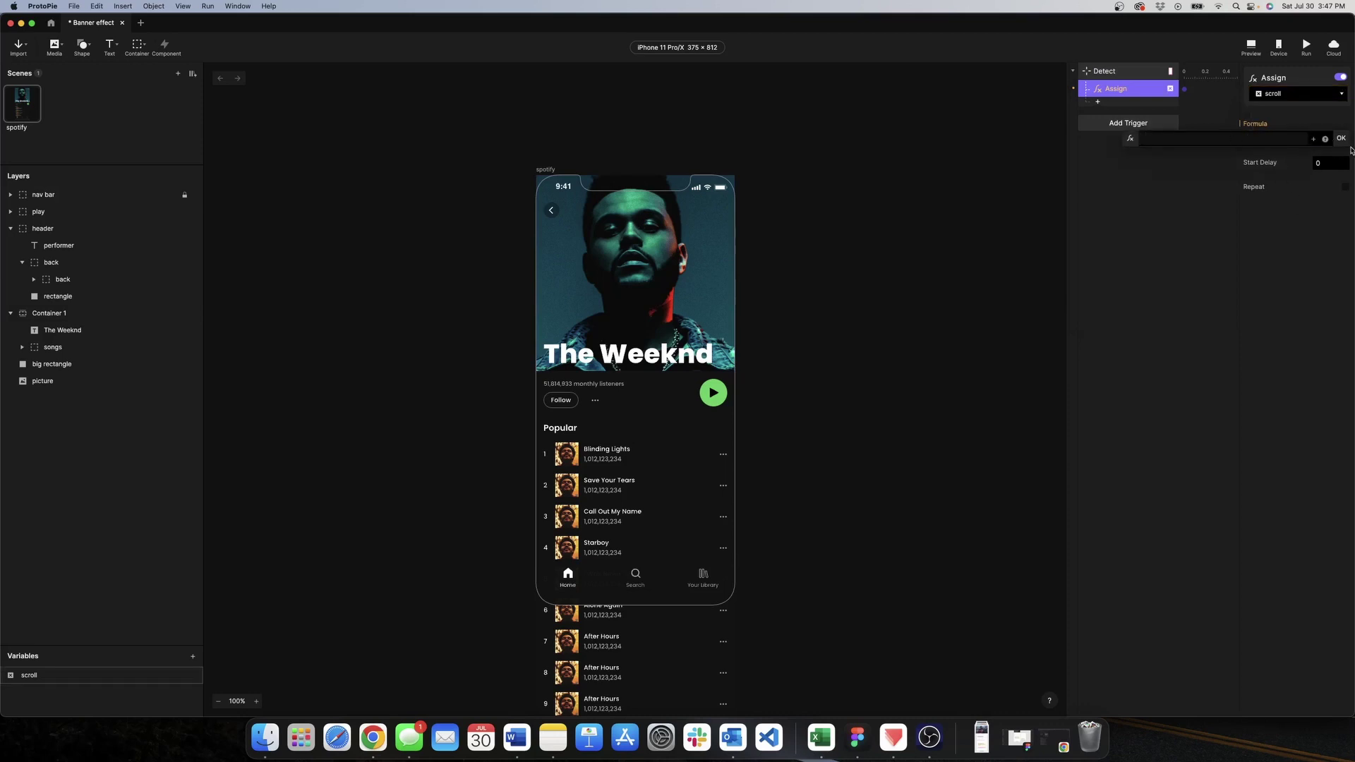
click(1314, 140)
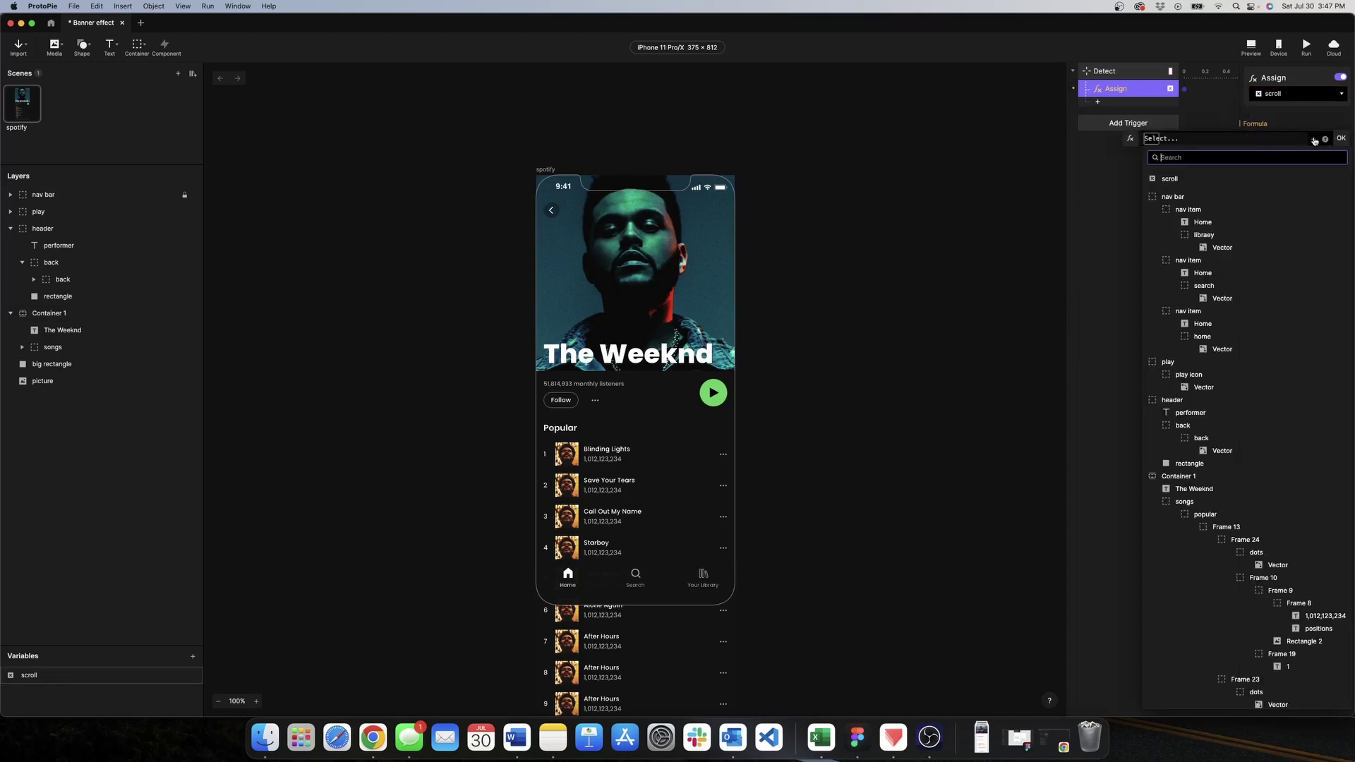
click(1196, 475)
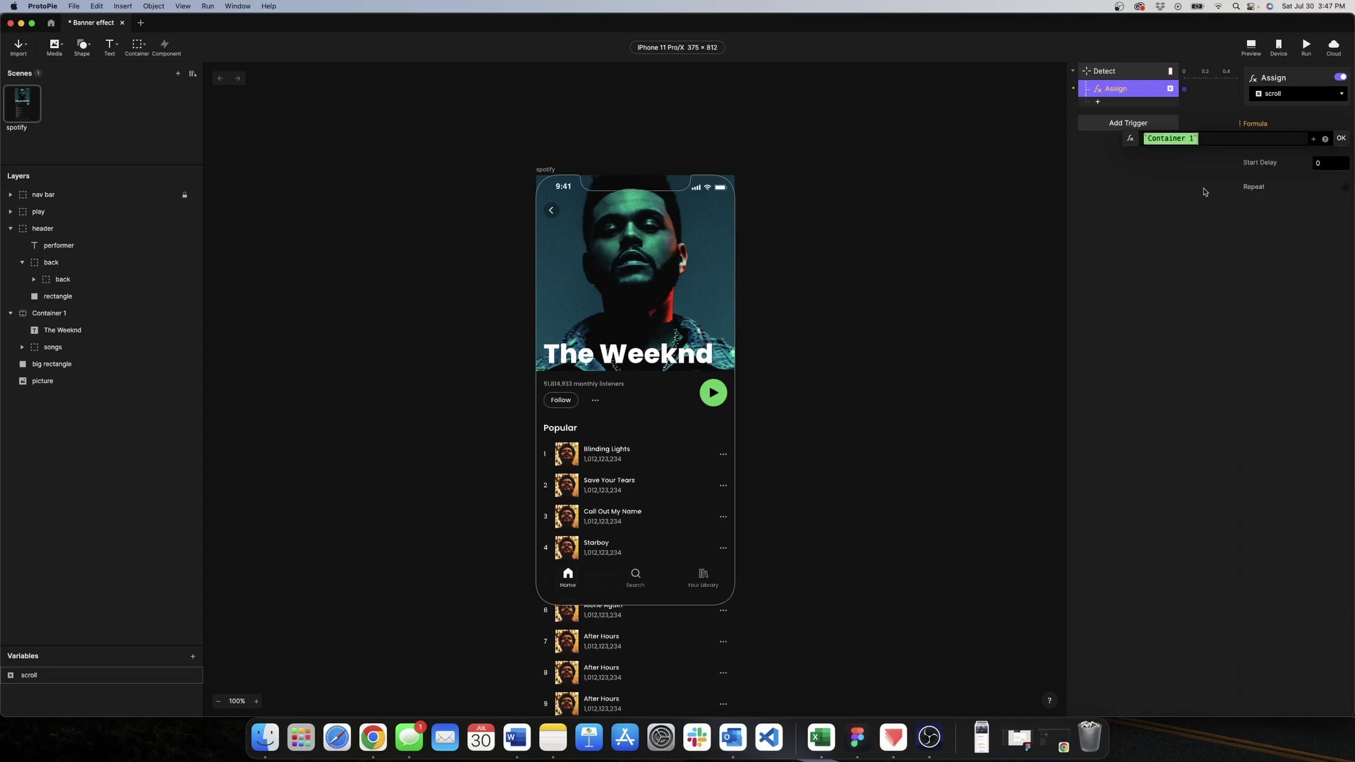
text(.)
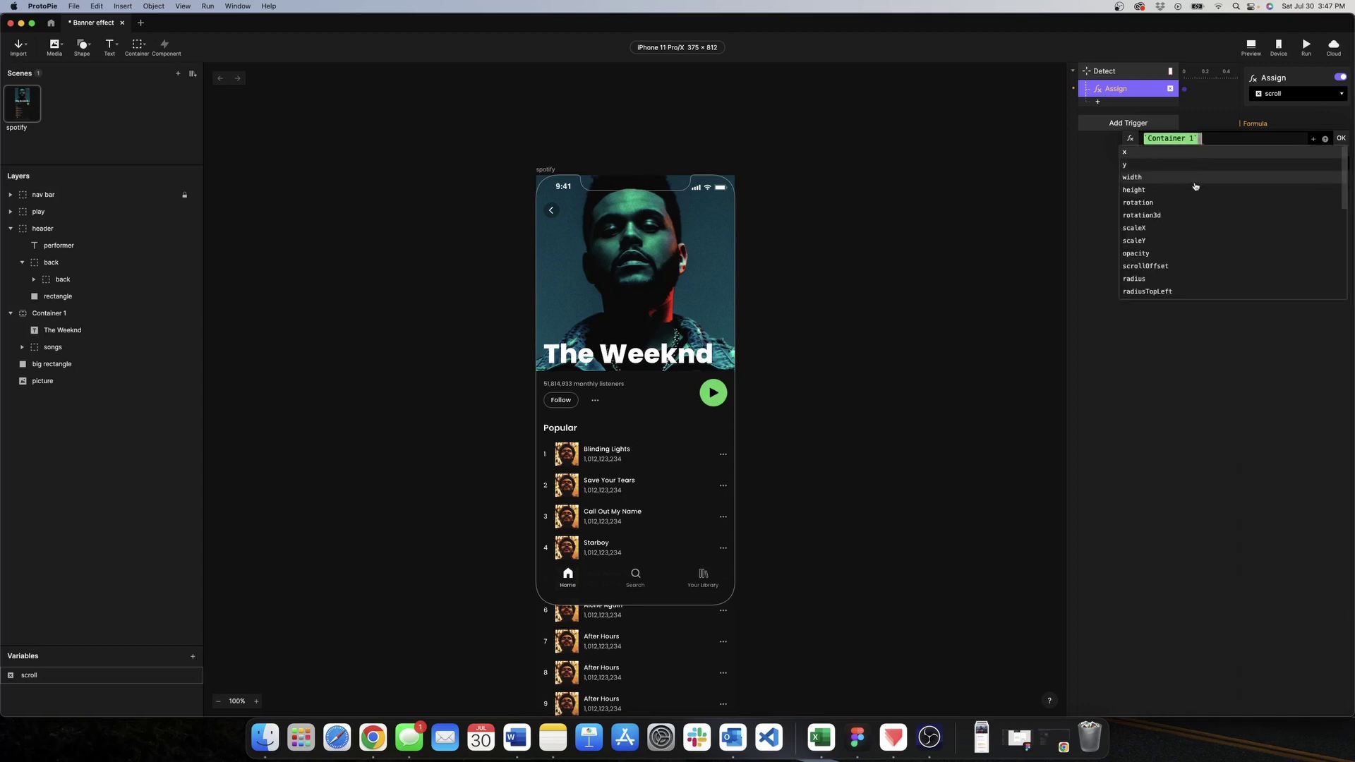
click(1157, 269)
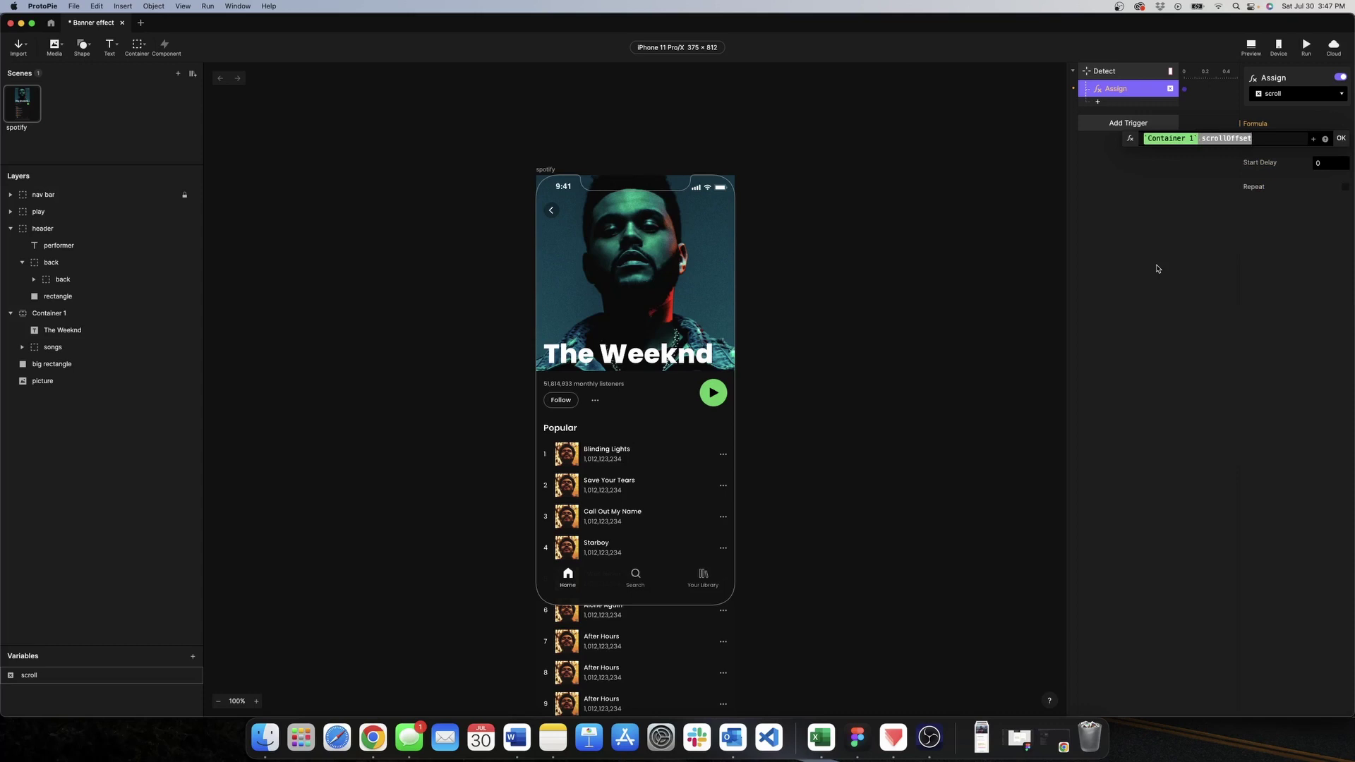
click(1341, 138)
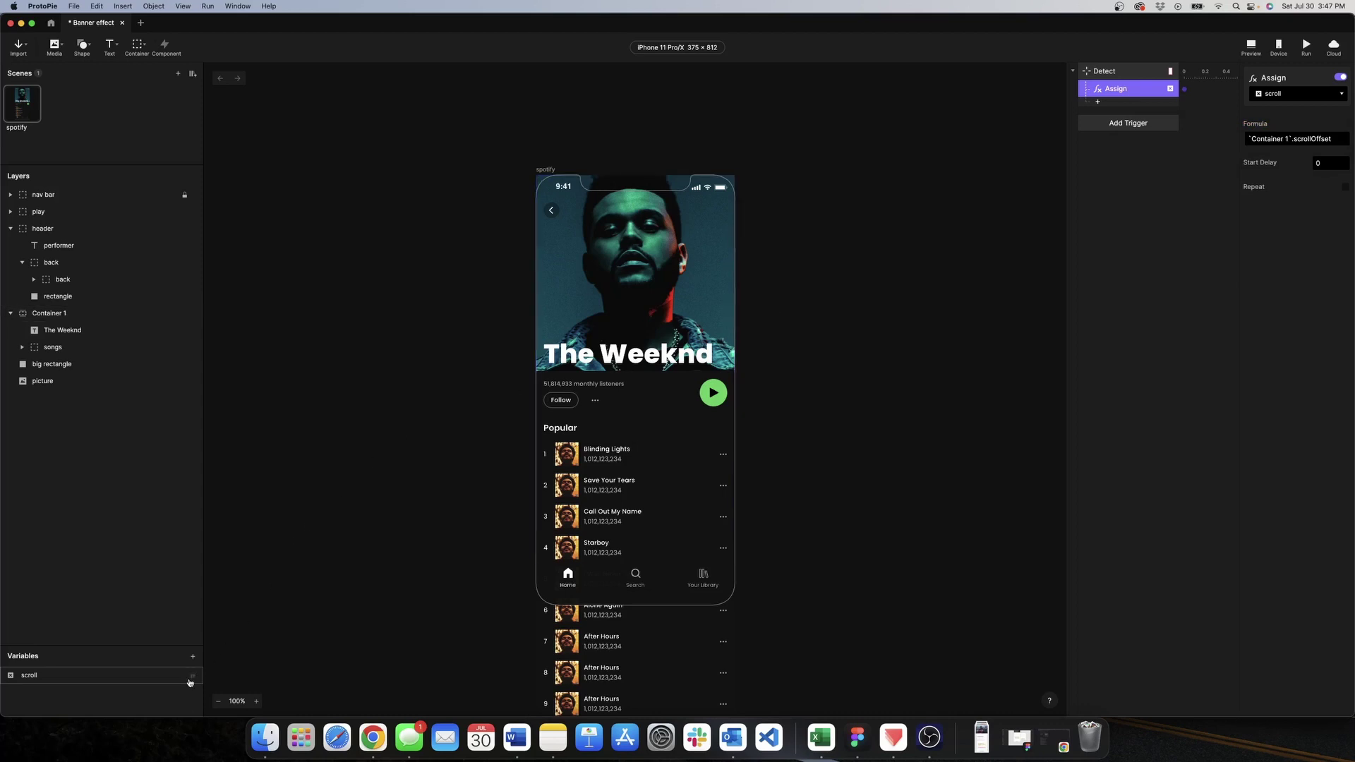
Display the scroll variable's value over the artist picture and check it by scrolling the preview both ways.
click(191, 679)
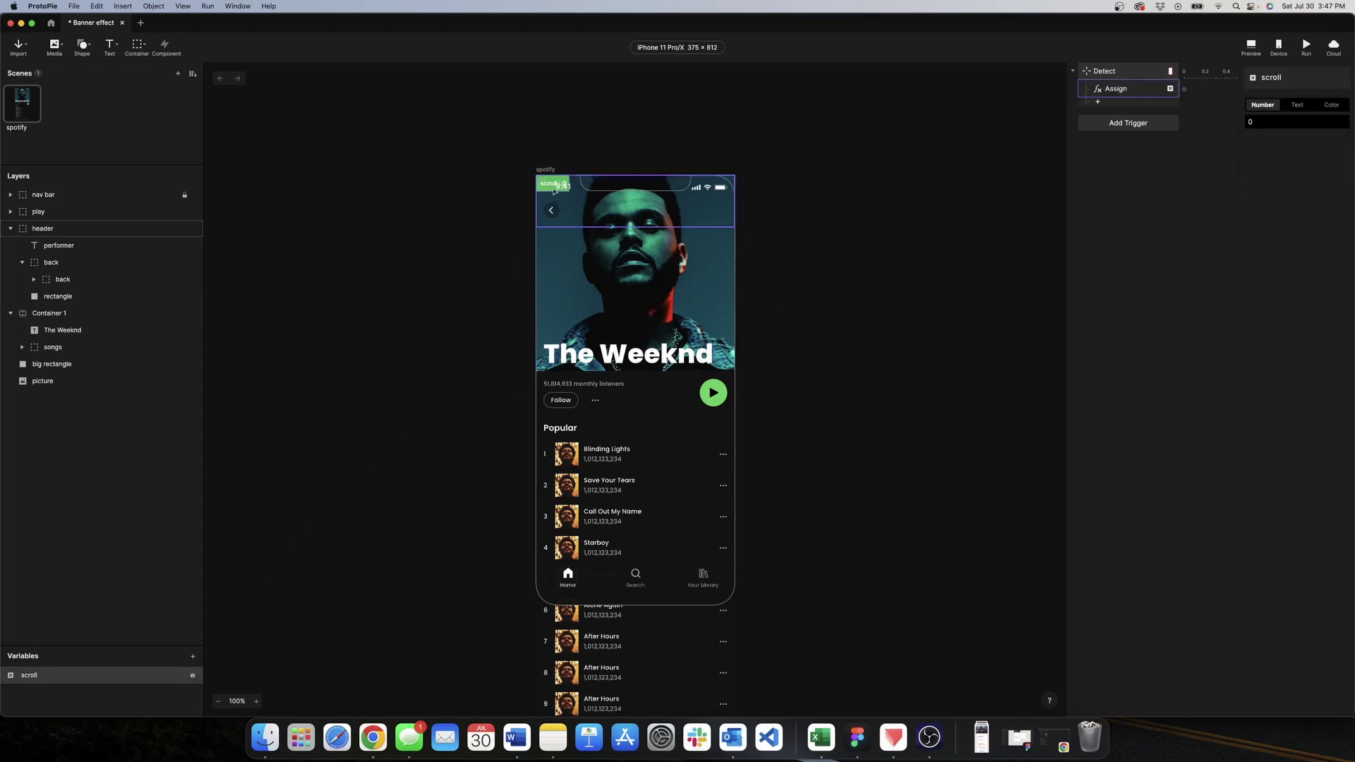
drag(555, 195, 630, 302)
click(1250, 47)
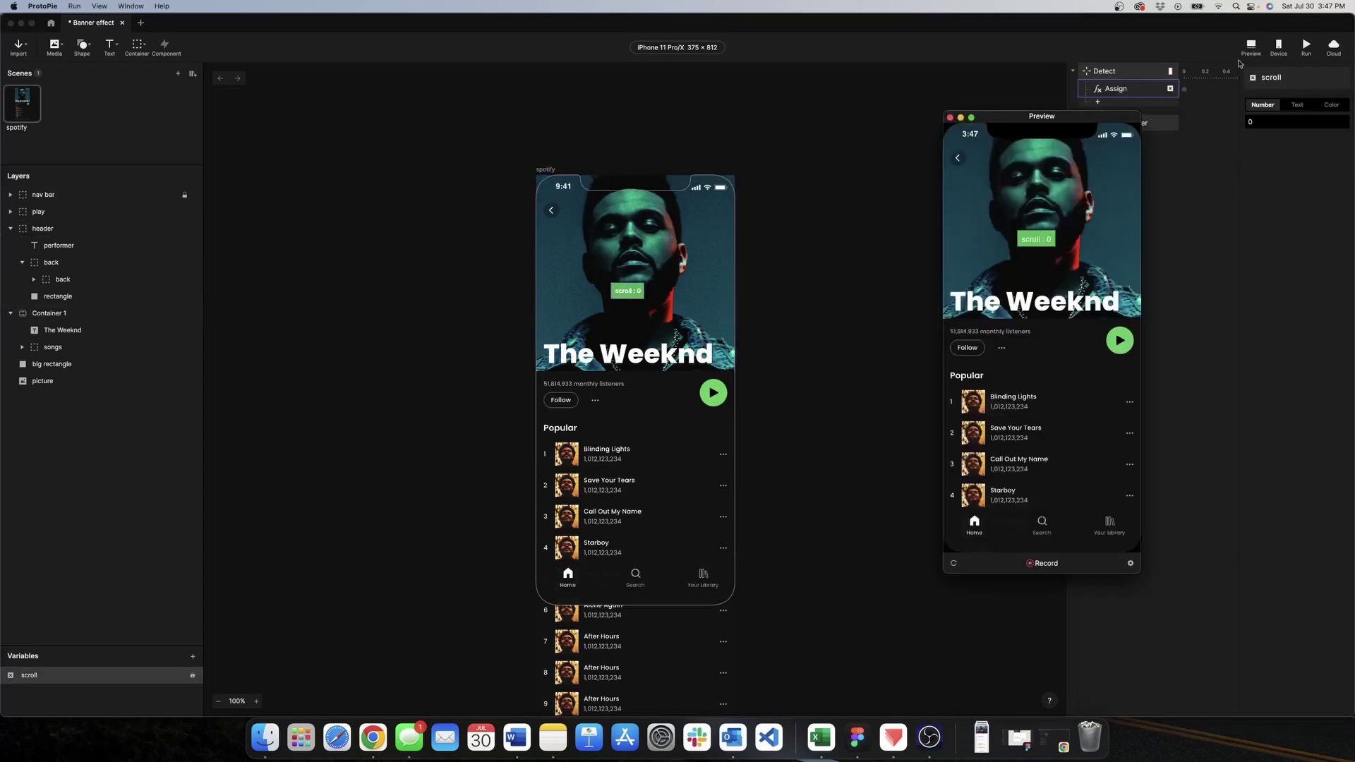
scroll(1031, 466, down, 5)
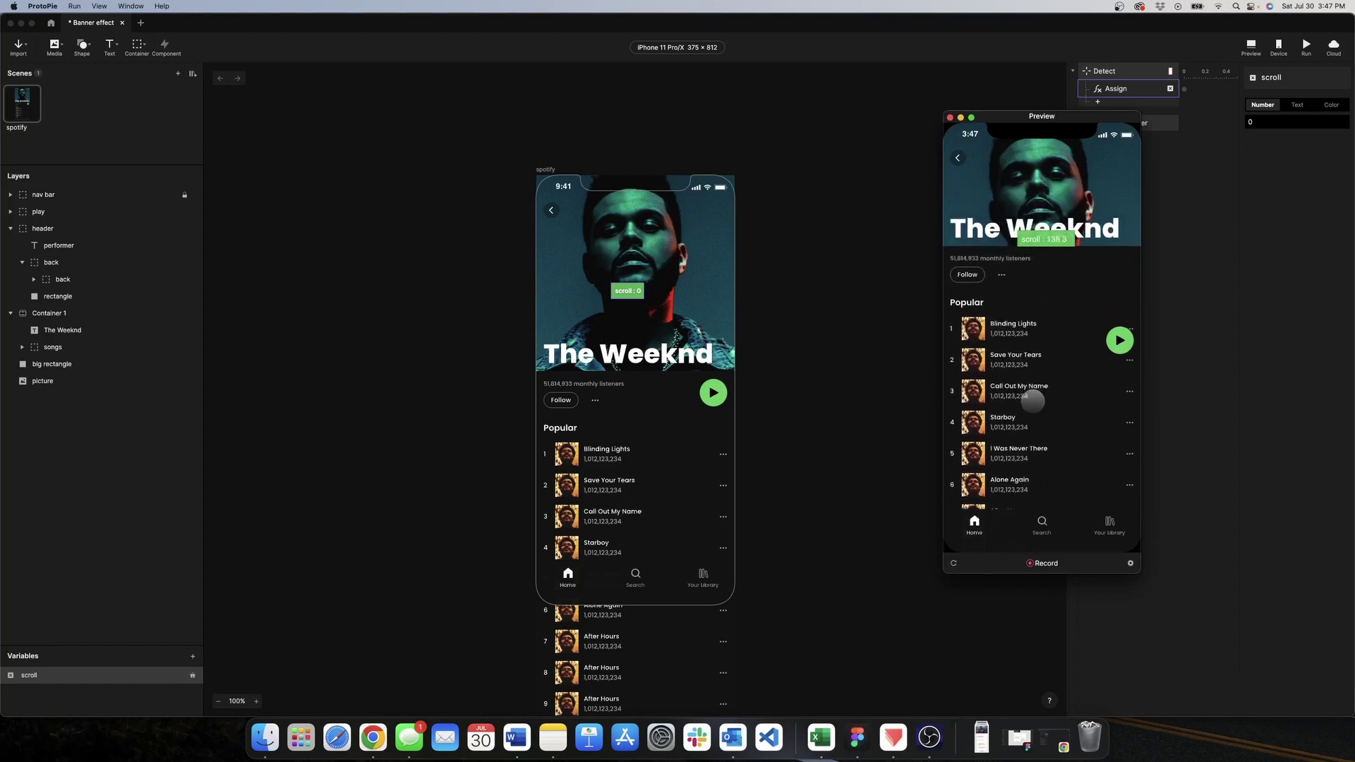
scroll(1007, 308, up, 3)
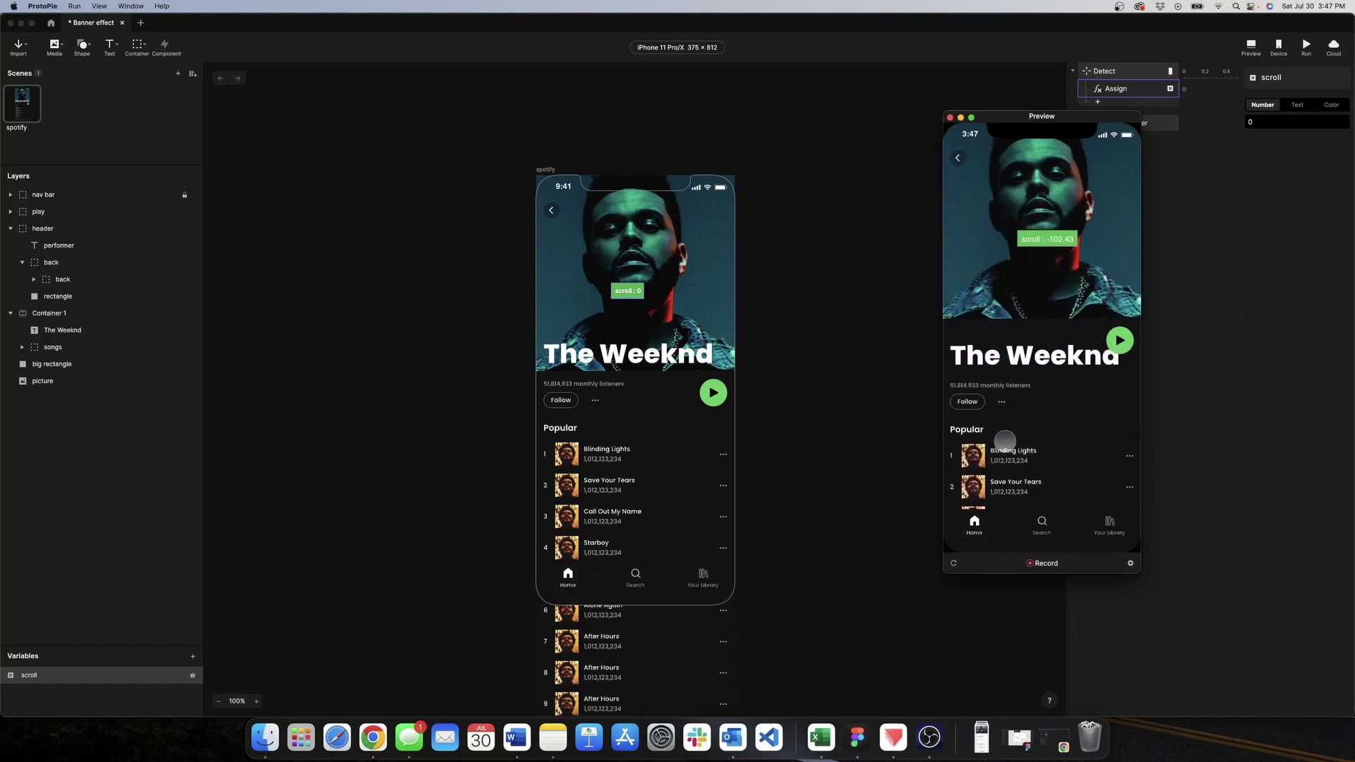
click(949, 117)
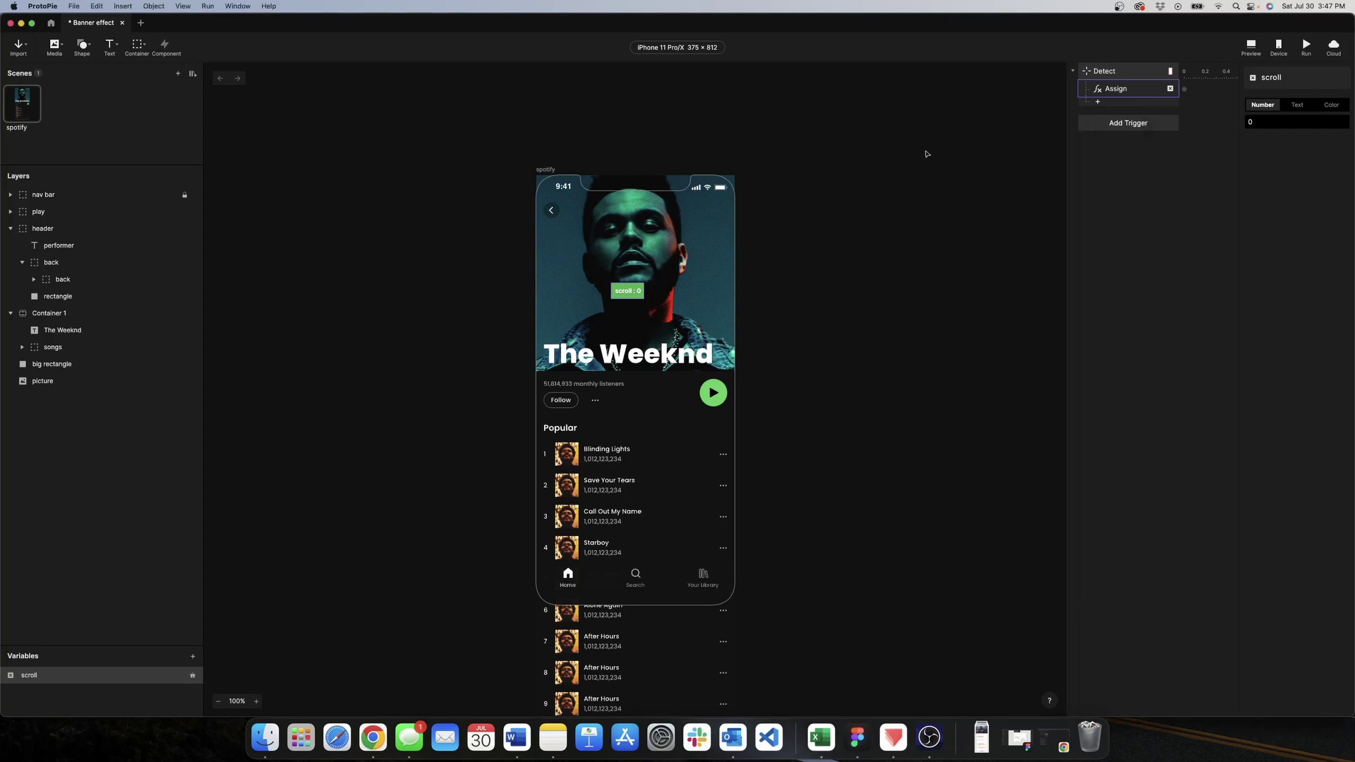
click(841, 214)
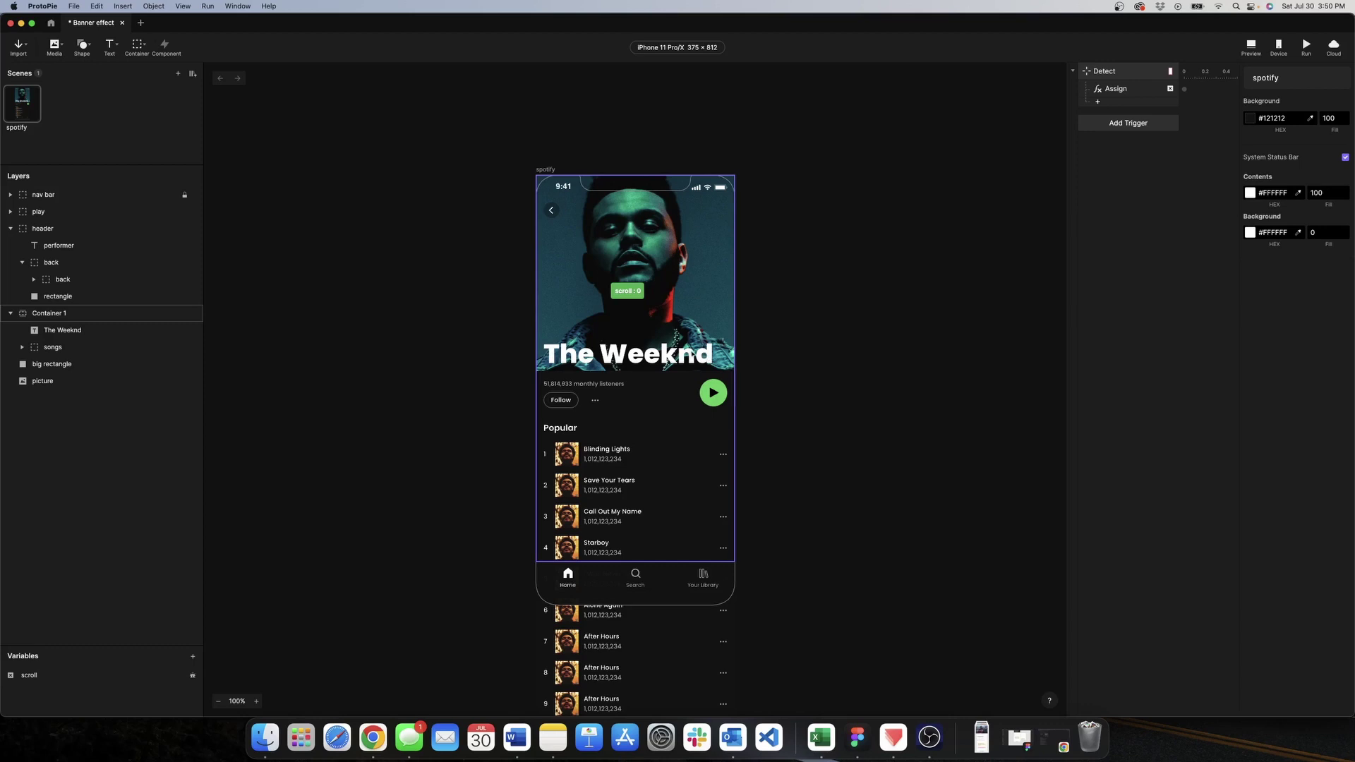
Add a Chain trigger driven by the scroll variable.
click(1114, 125)
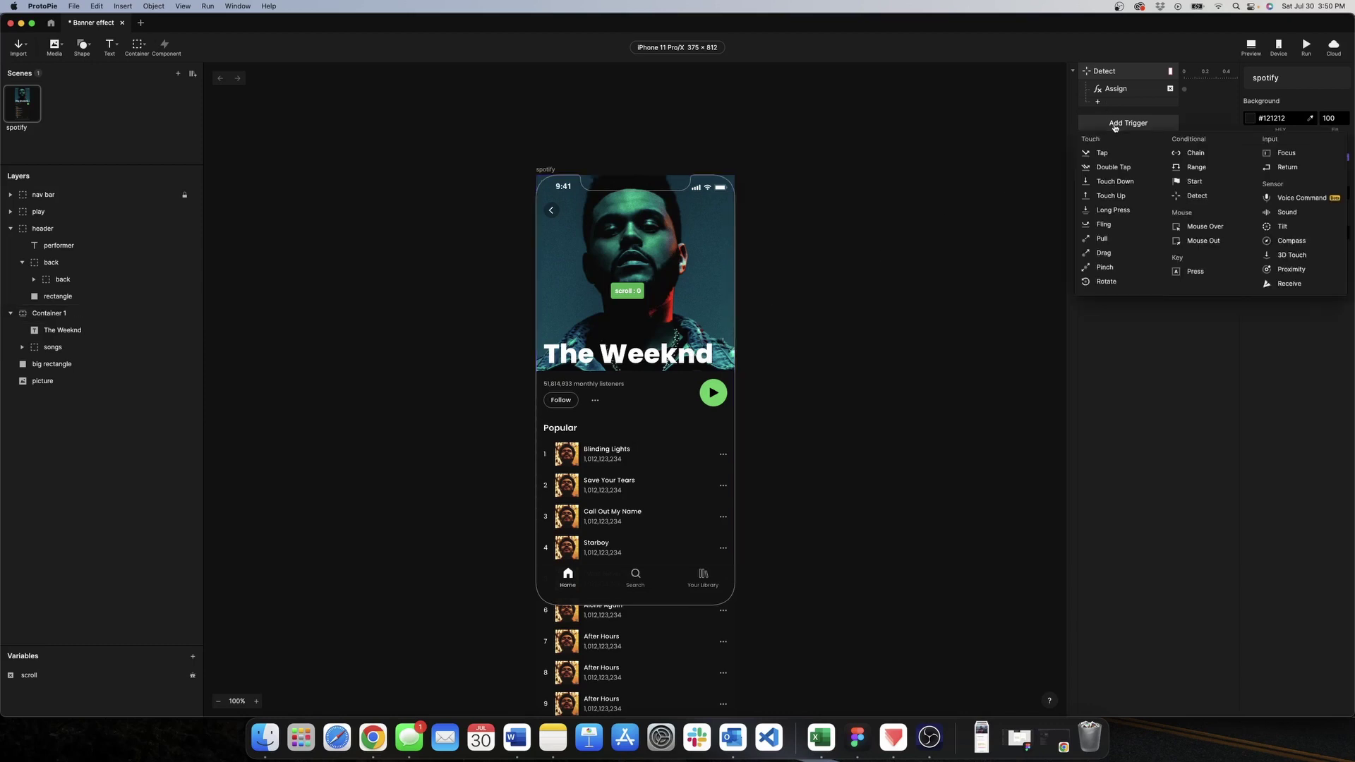
click(1195, 153)
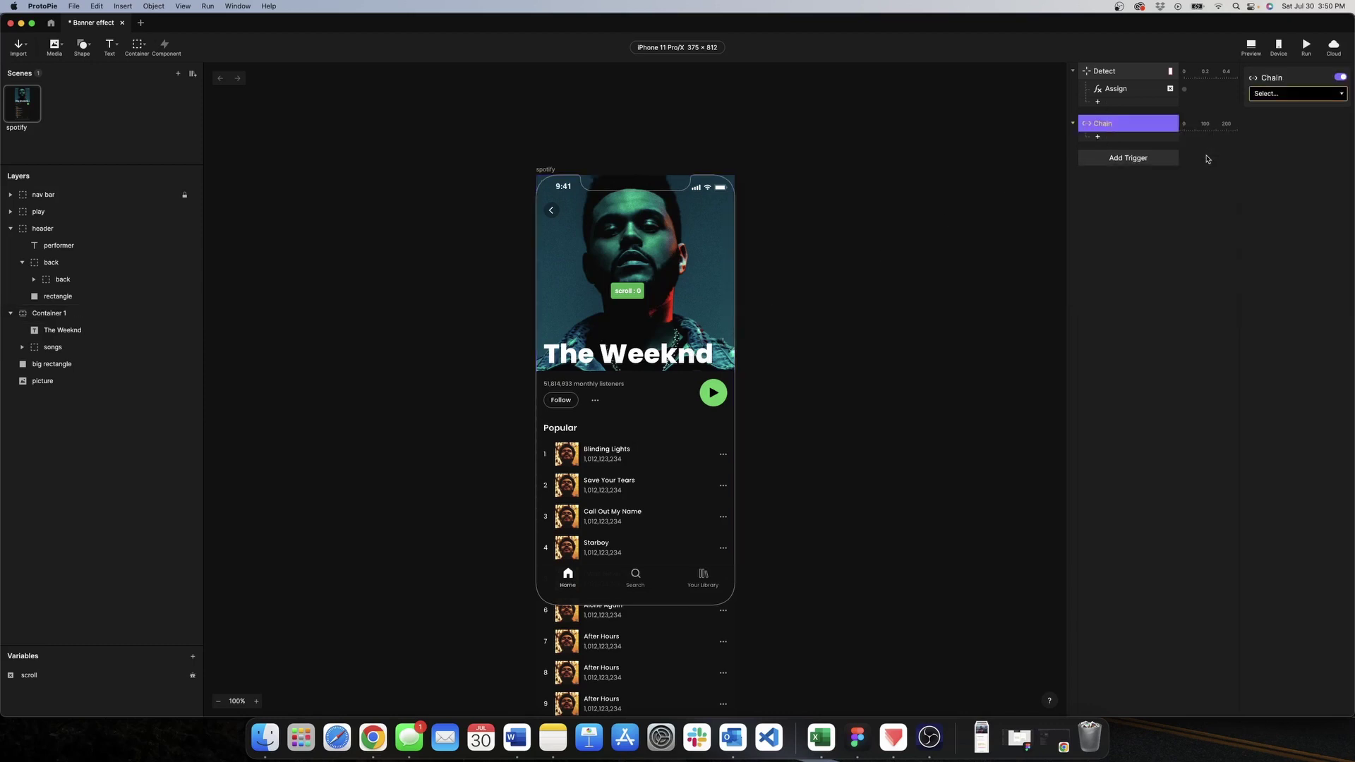
click(1263, 94)
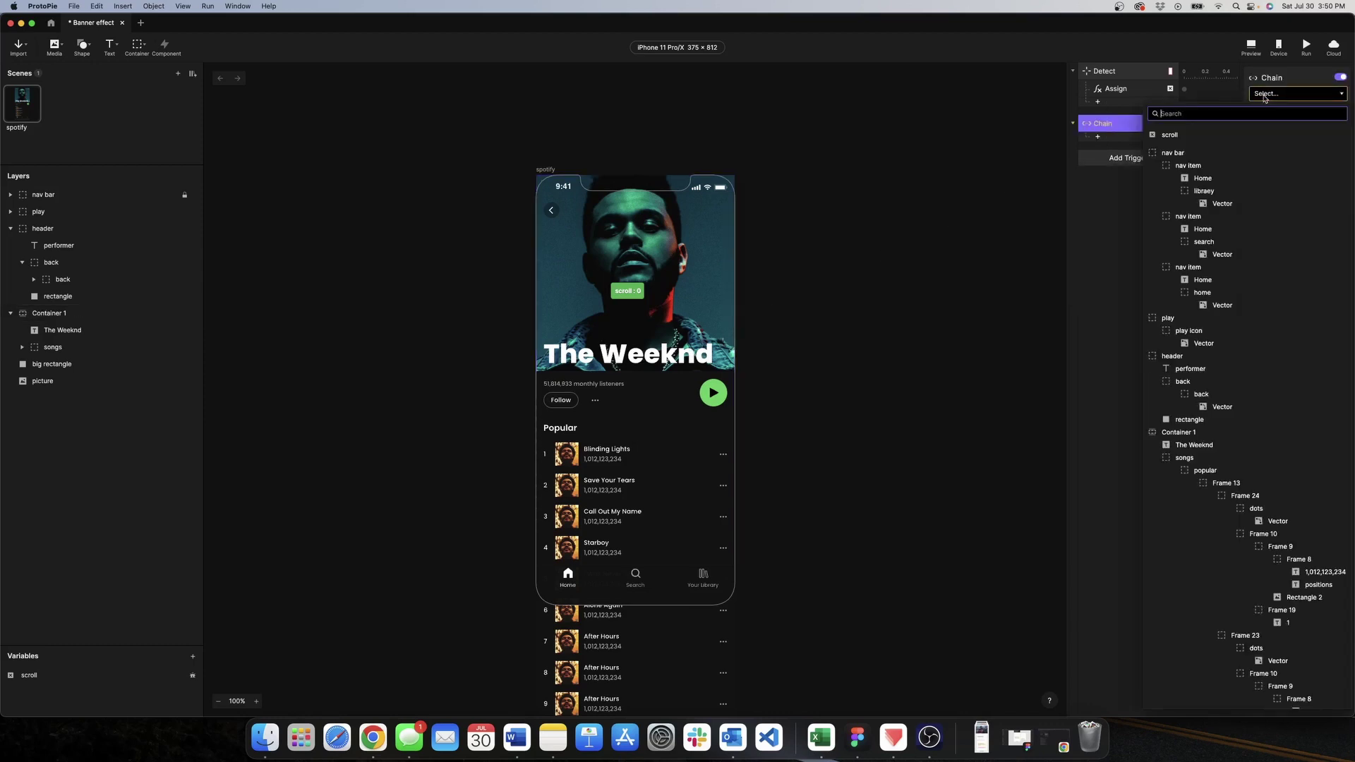
click(1198, 135)
Add a Scale response under the Chain trigger that targets the picture layer.
click(1096, 137)
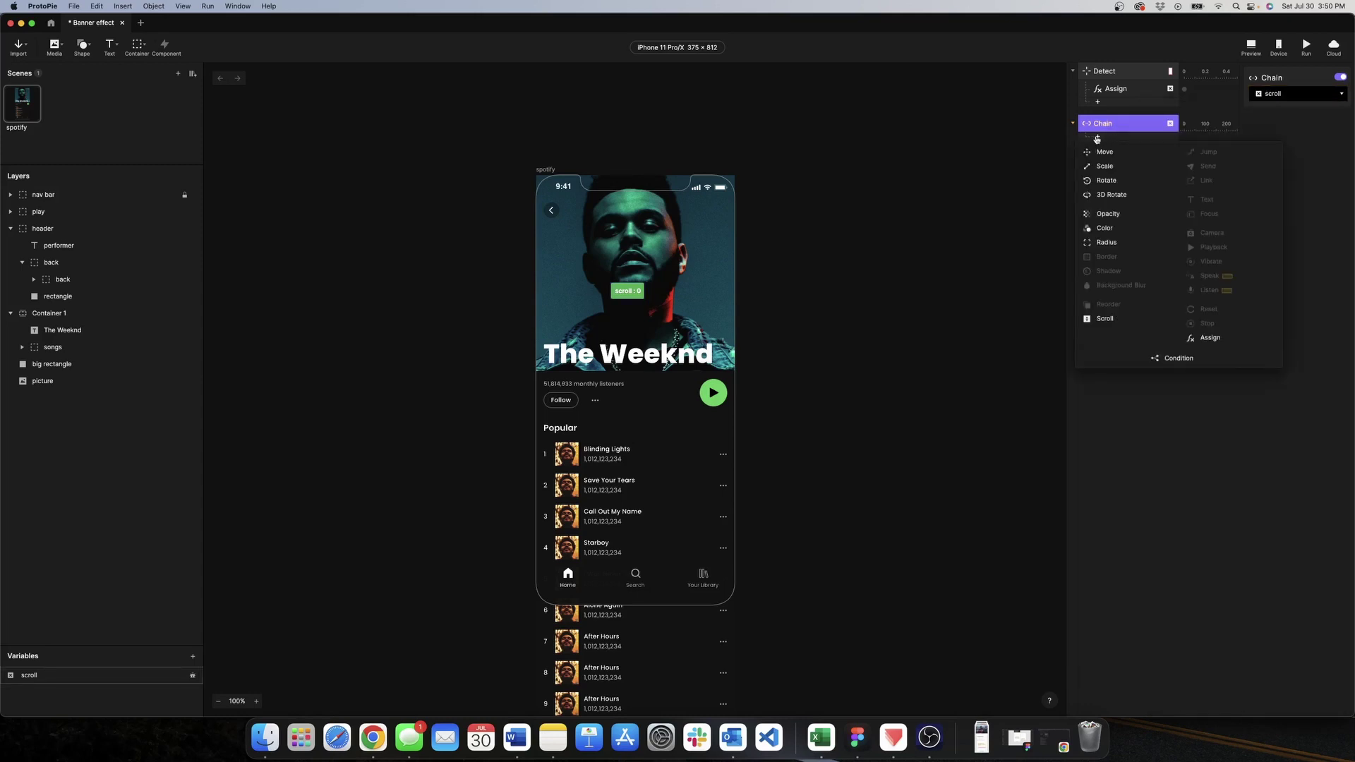
click(1119, 169)
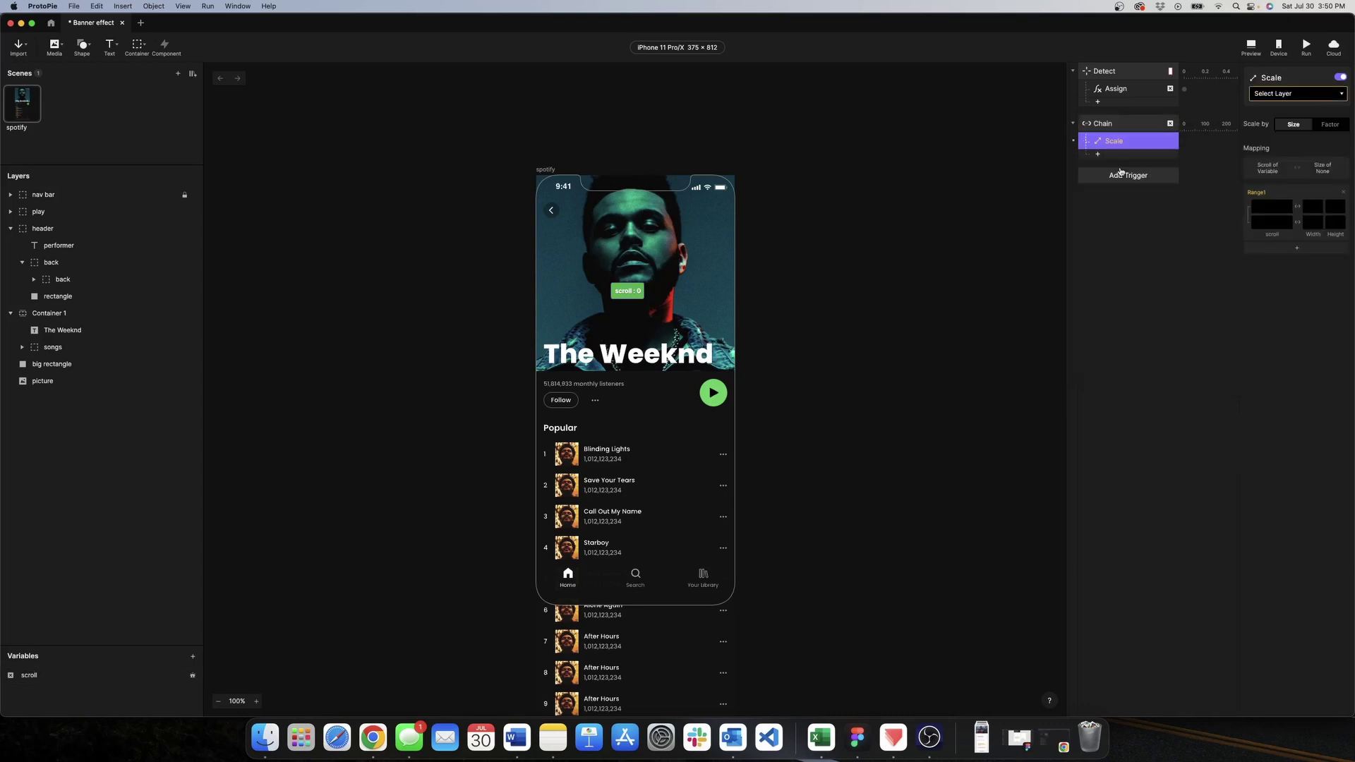
click(1330, 95)
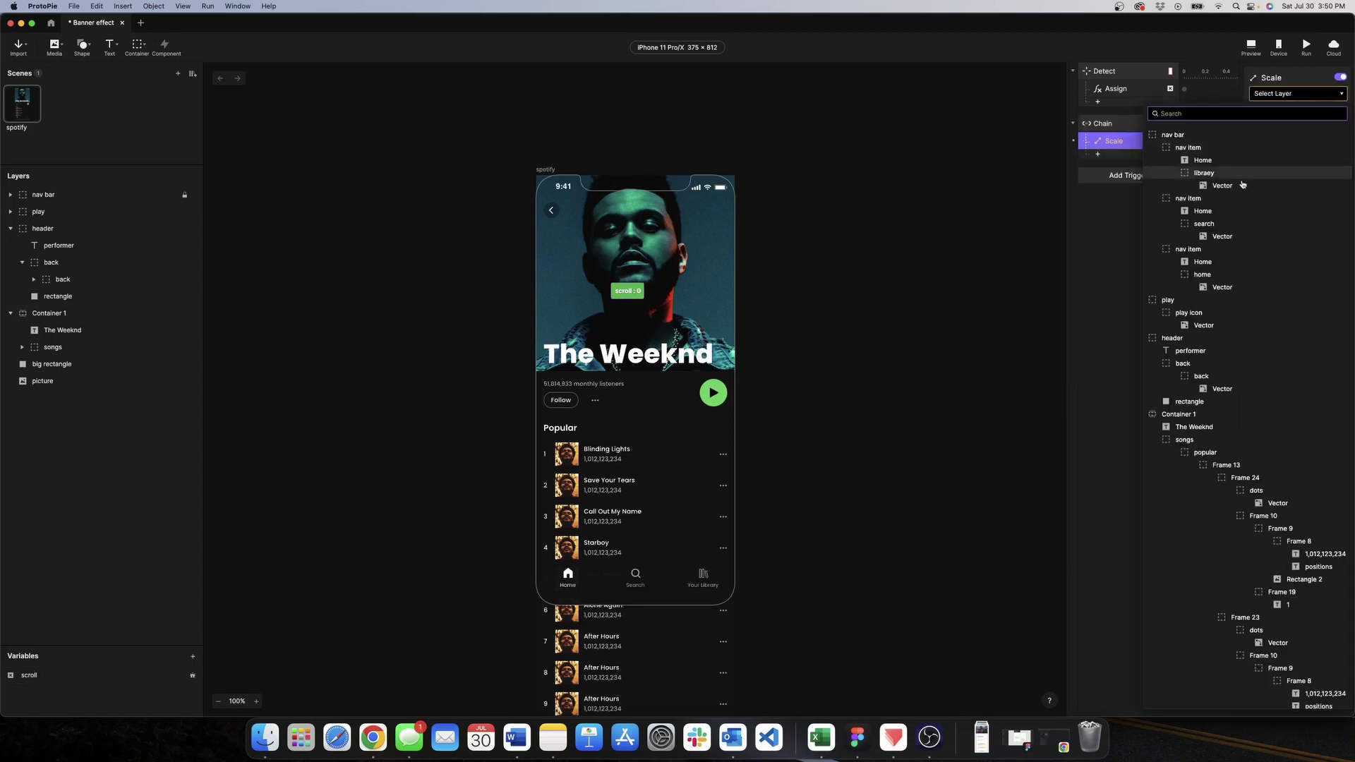
scroll(1244, 256, down, 15)
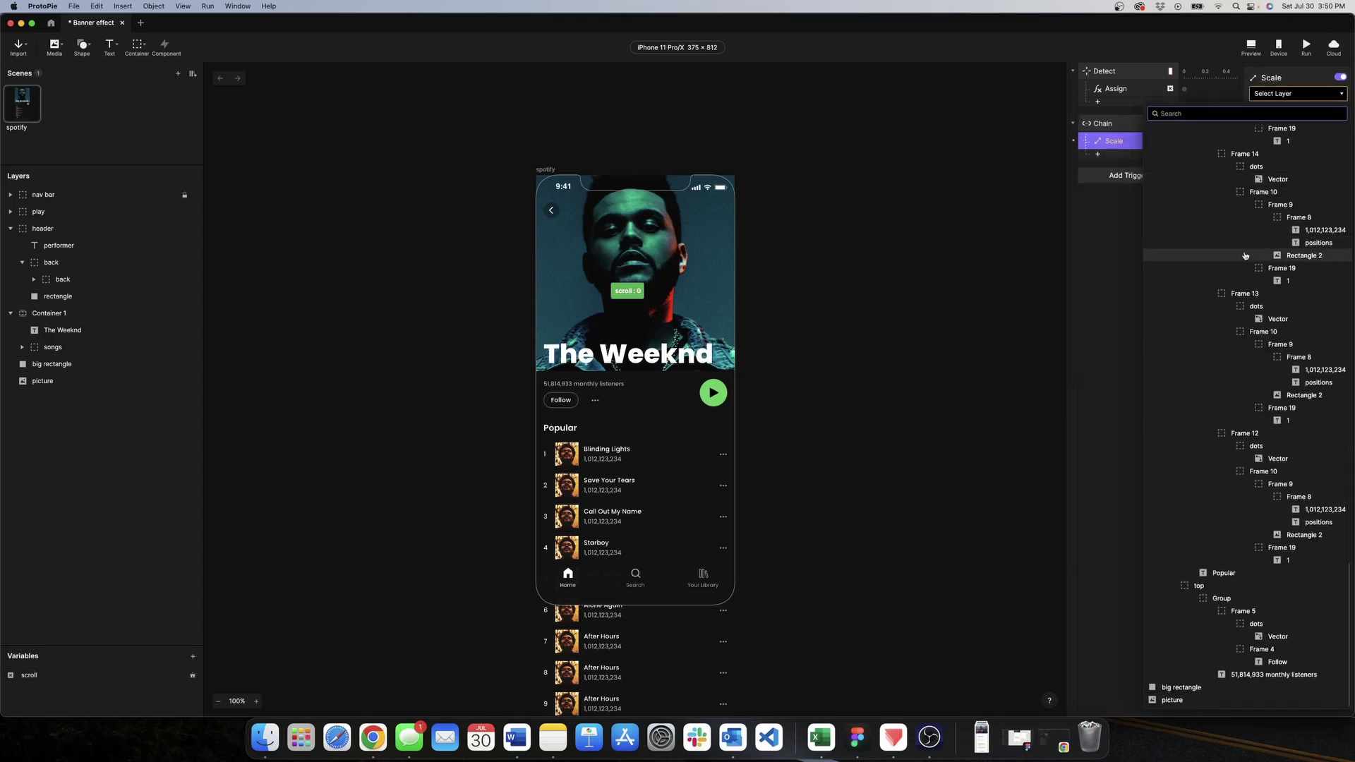
click(1188, 699)
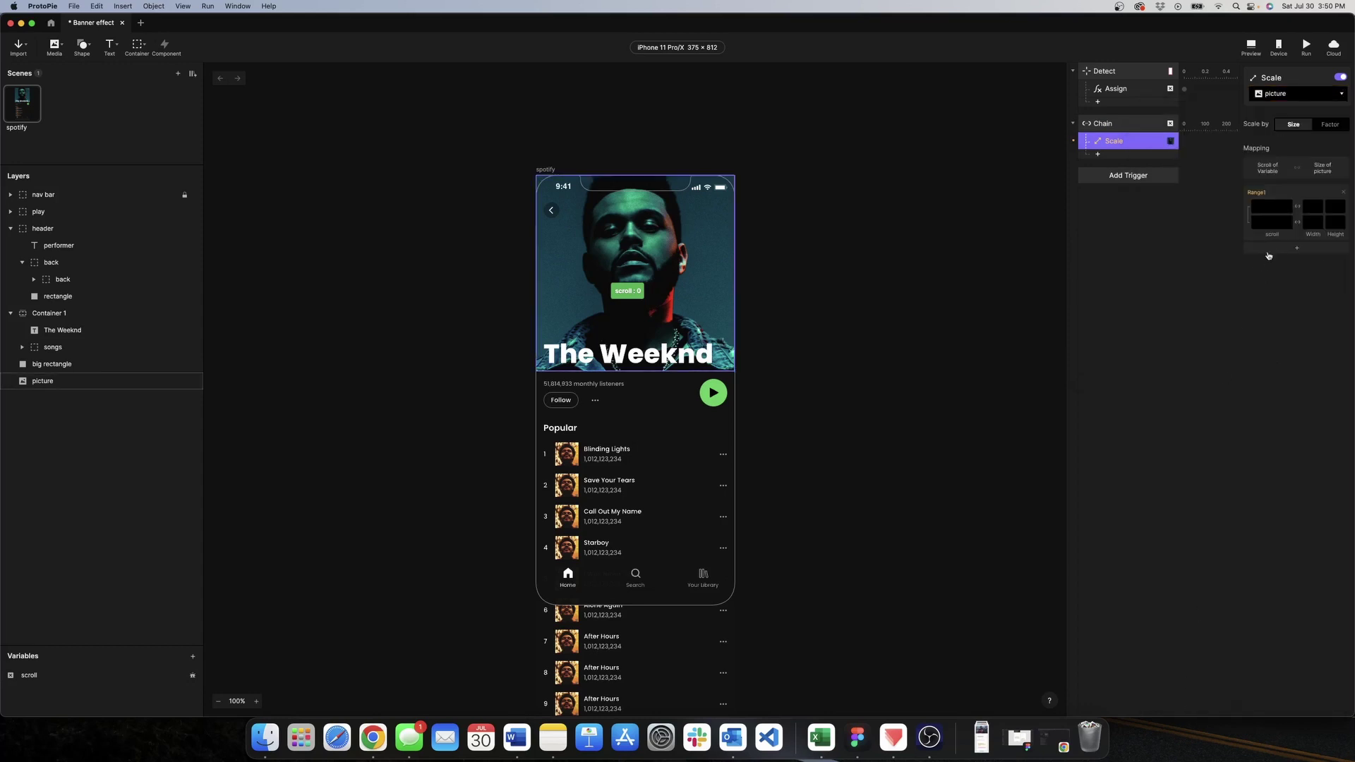
Set the Scale range to scroll 0 and -300, mapping scroll 0 to width 375 and height 370.
click(1267, 206)
click(1269, 220)
text(-300)
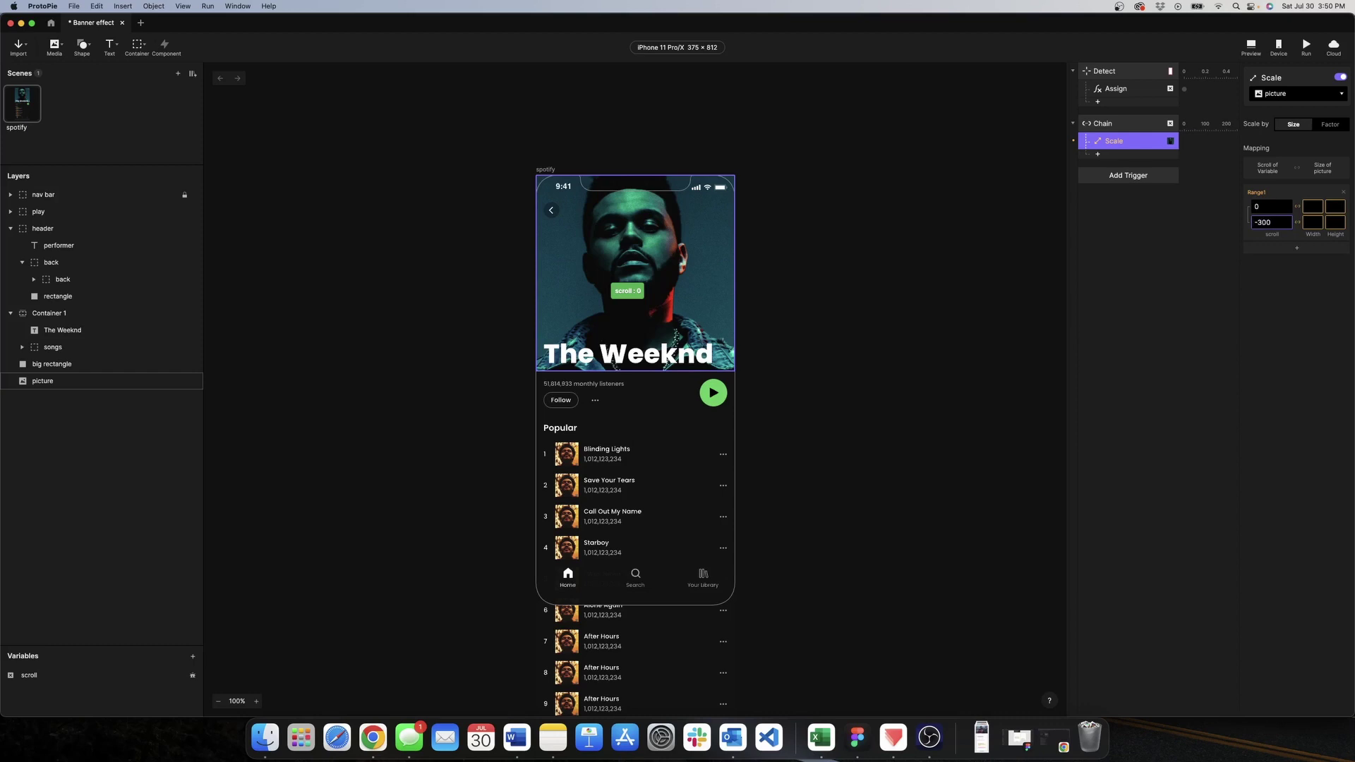
click(1309, 207)
text(375)
click(1336, 207)
text(370)
Check the picture layer's size and map scroll -300 to width 700 and height 700 in the Scale response.
click(714, 305)
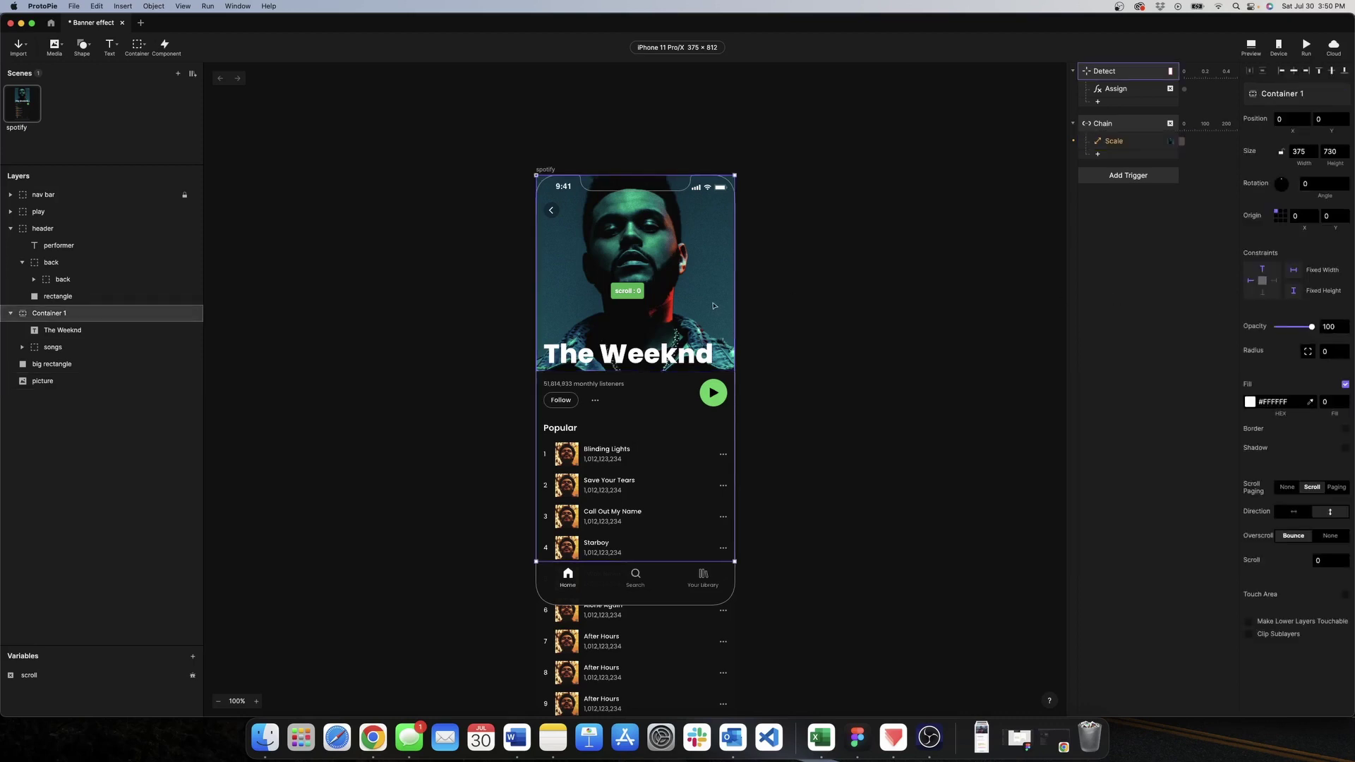
click(84, 379)
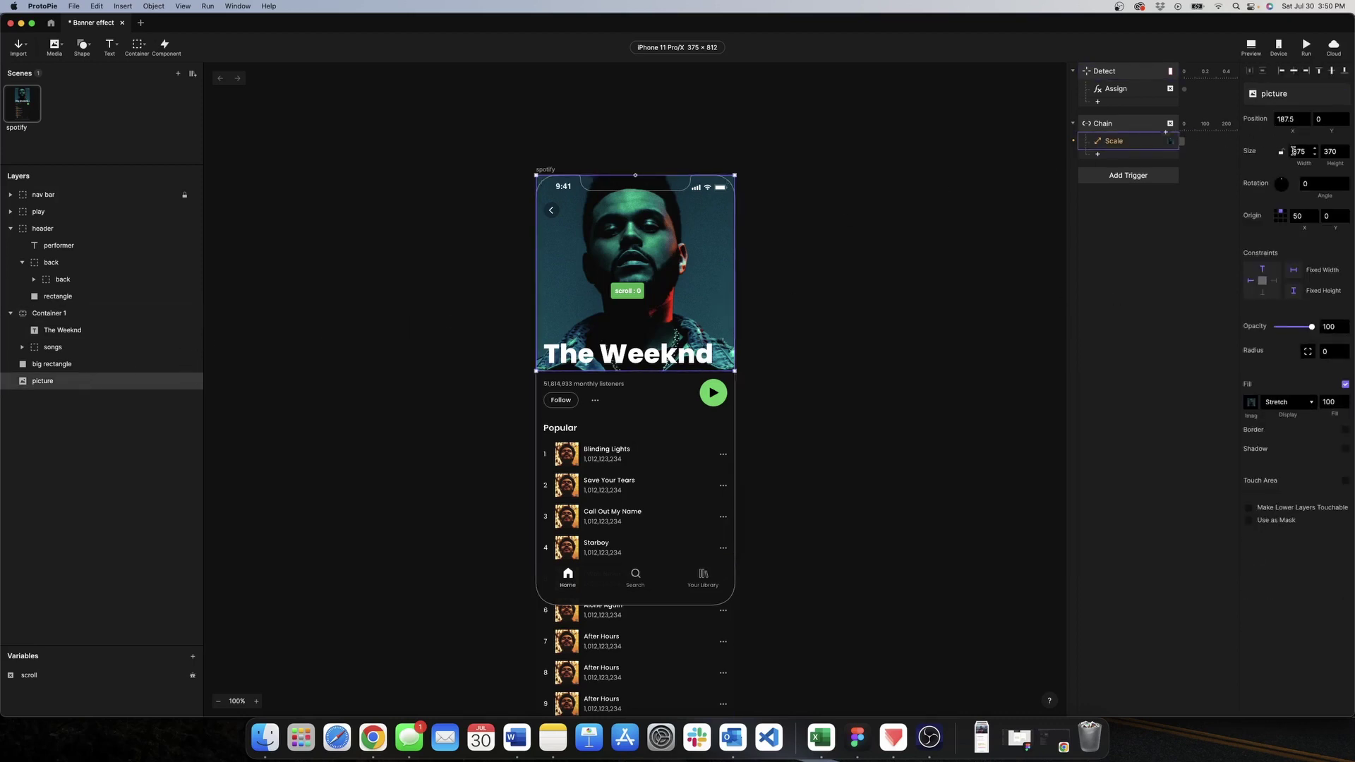
click(1123, 144)
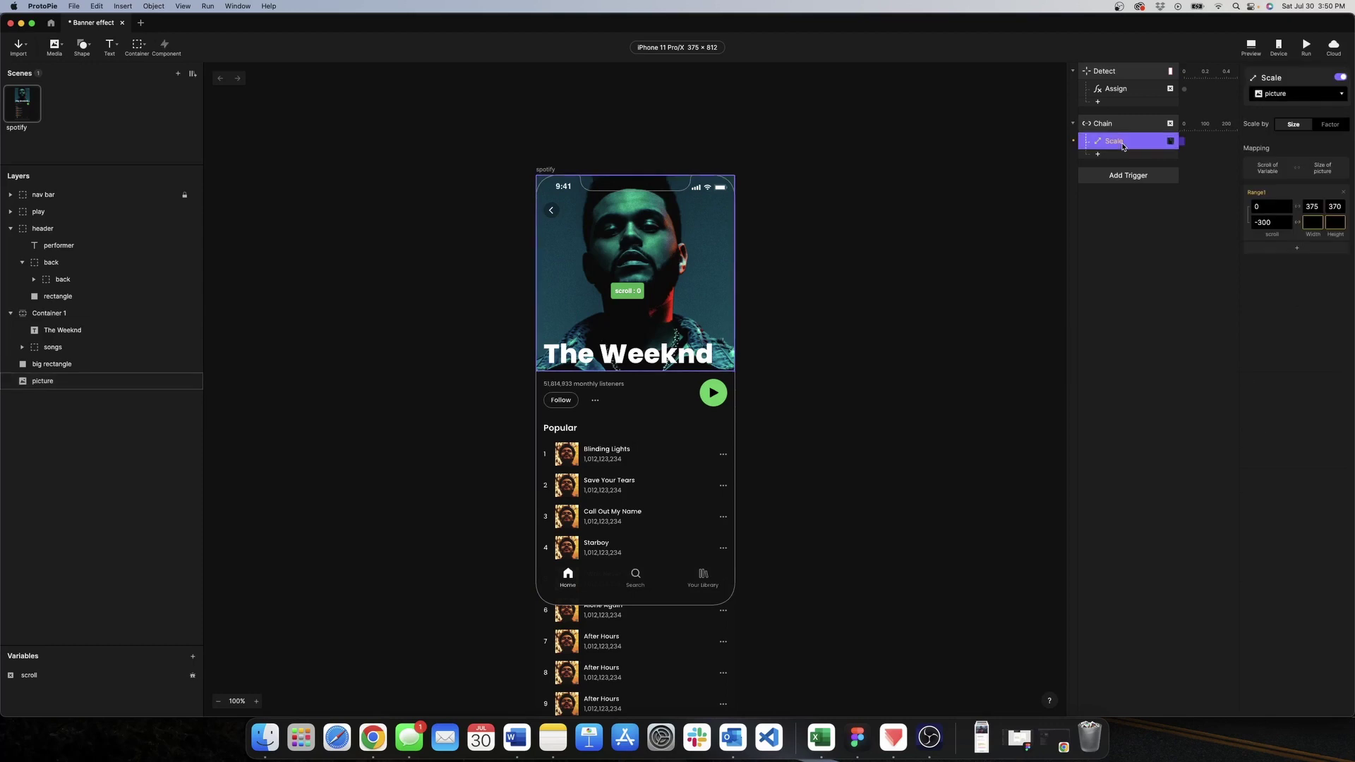
click(1313, 223)
text(7)
click(1330, 223)
text(700)
key(Return)
Preview the prototype, pull the page down several times to test the picture scaling, and close the preview.
click(1251, 47)
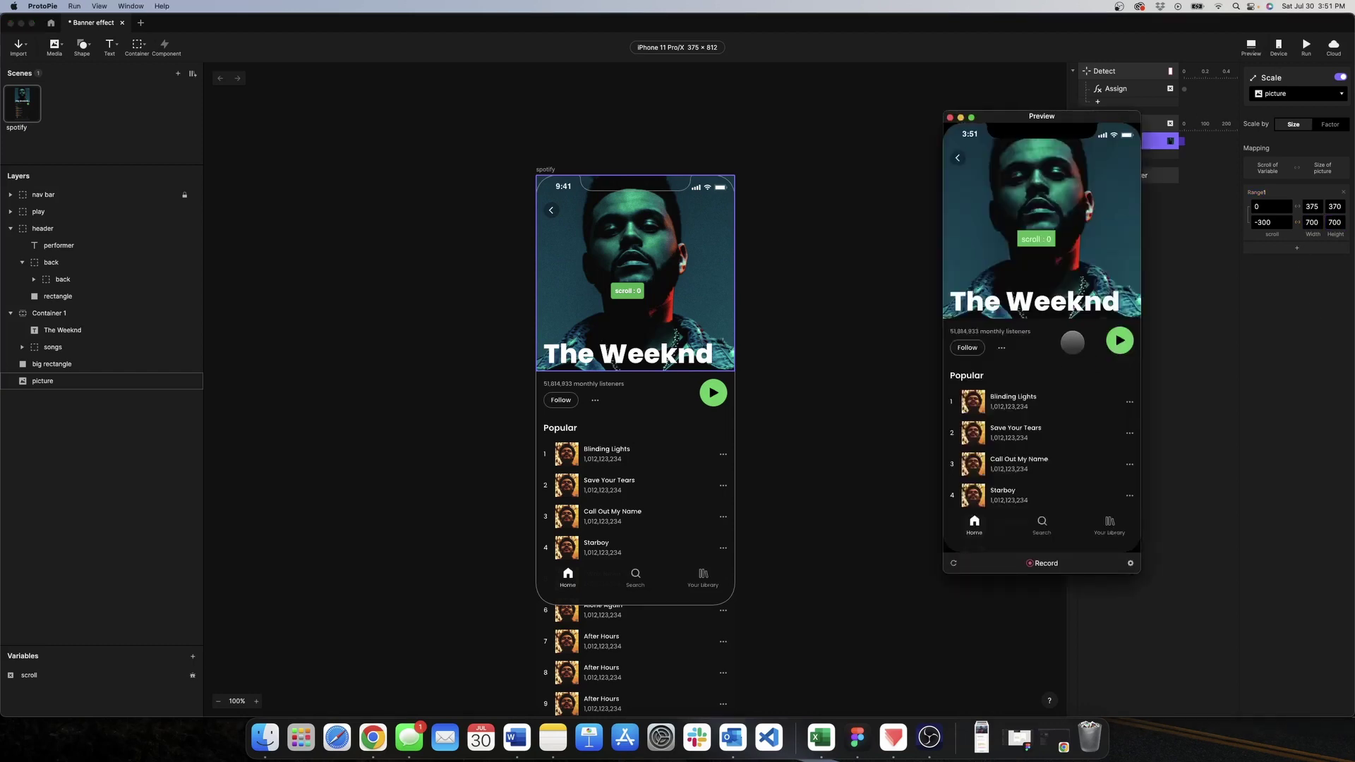
drag(1072, 343, 1073, 528)
drag(1054, 327, 1058, 468)
drag(1071, 310, 1044, 436)
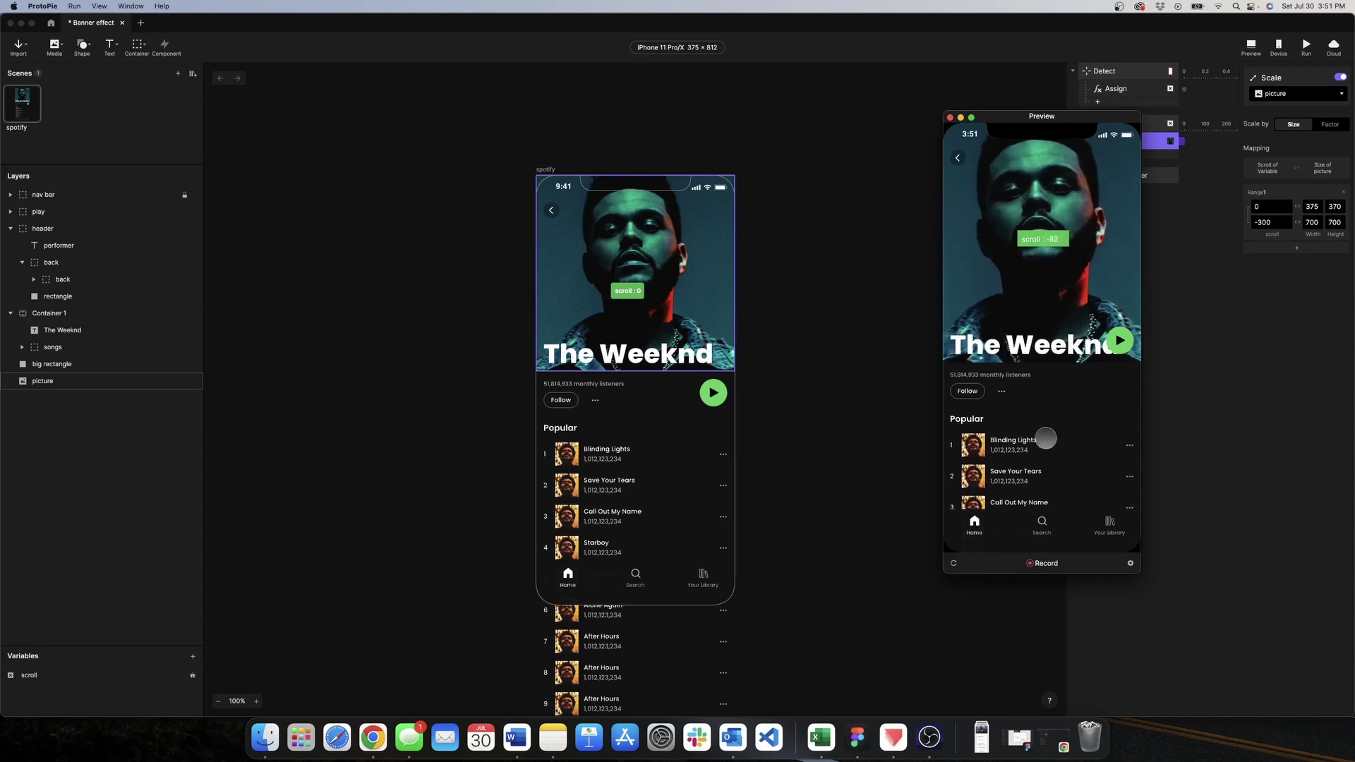
click(949, 117)
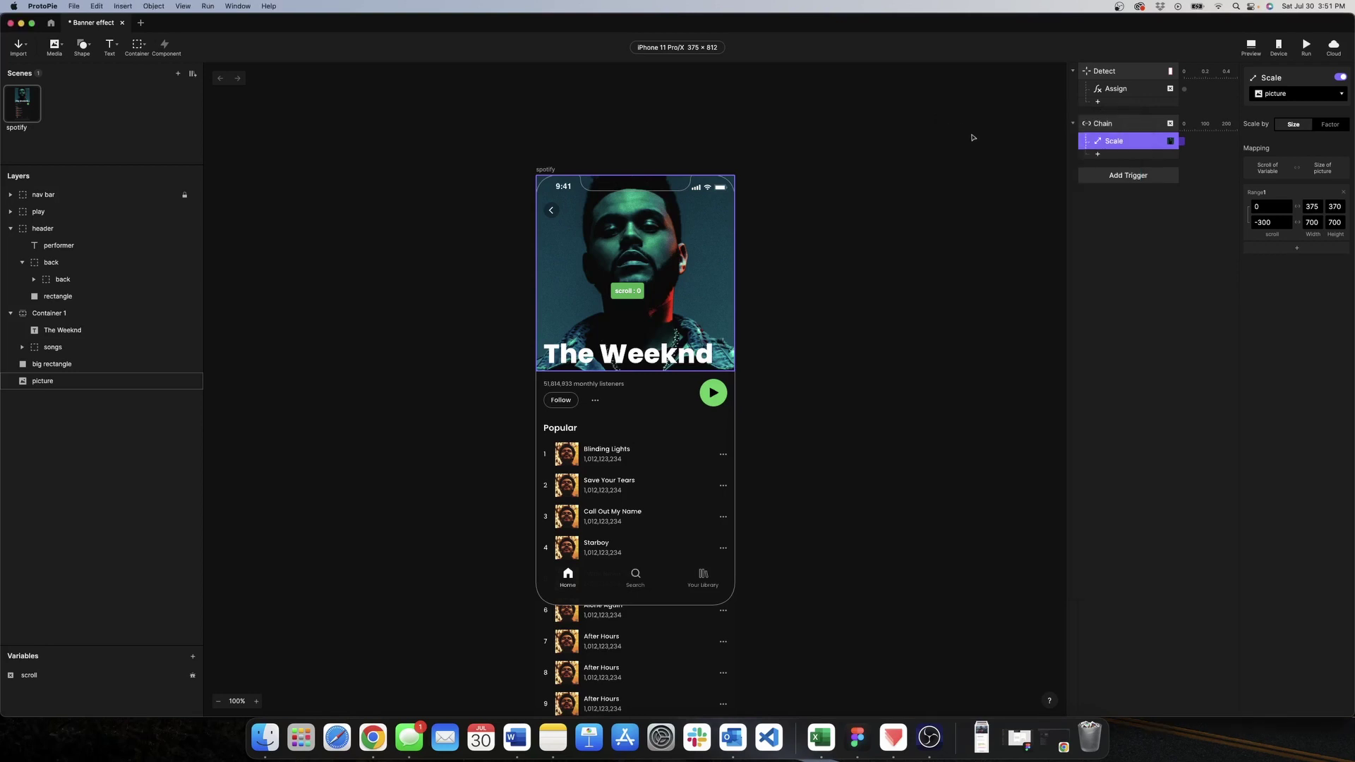
Add an Opacity response under the Chain trigger that targets The Weeknd title in Container 1.
click(1097, 155)
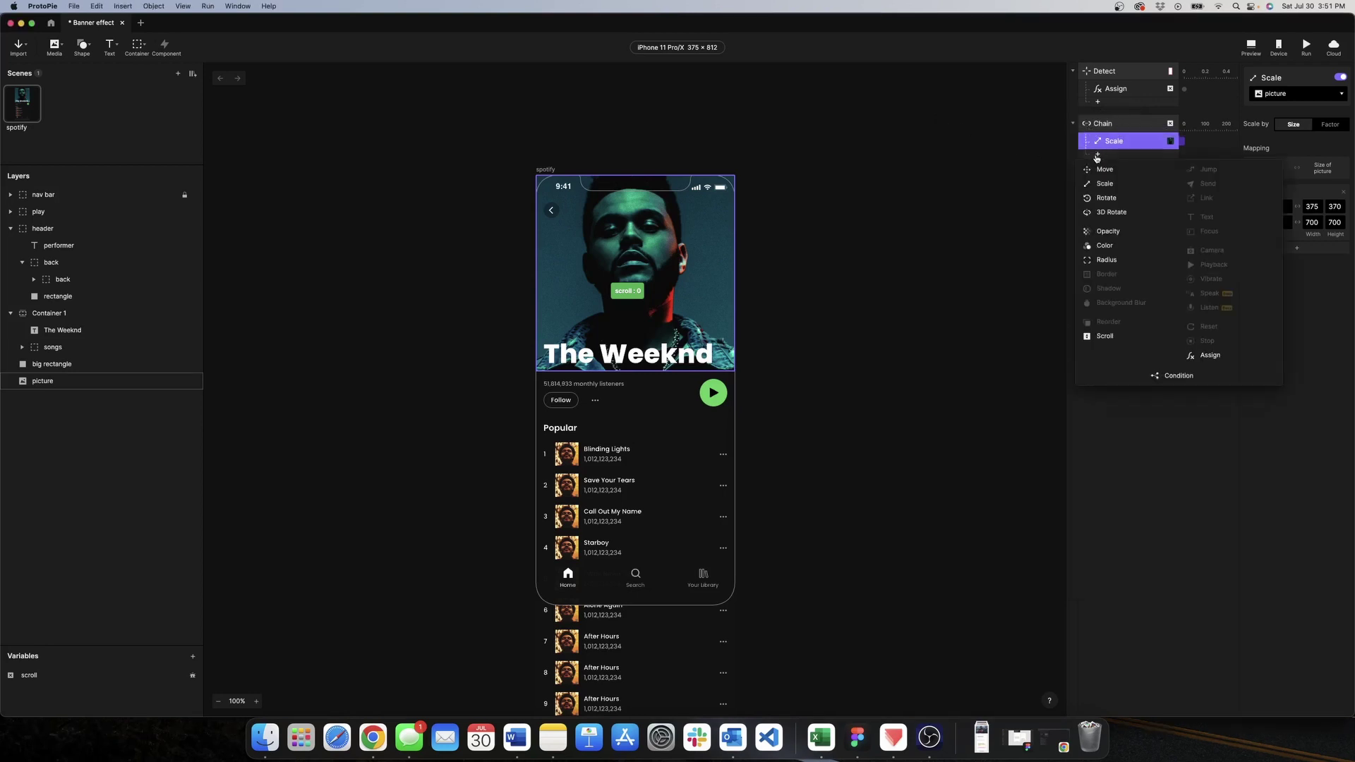
click(1107, 232)
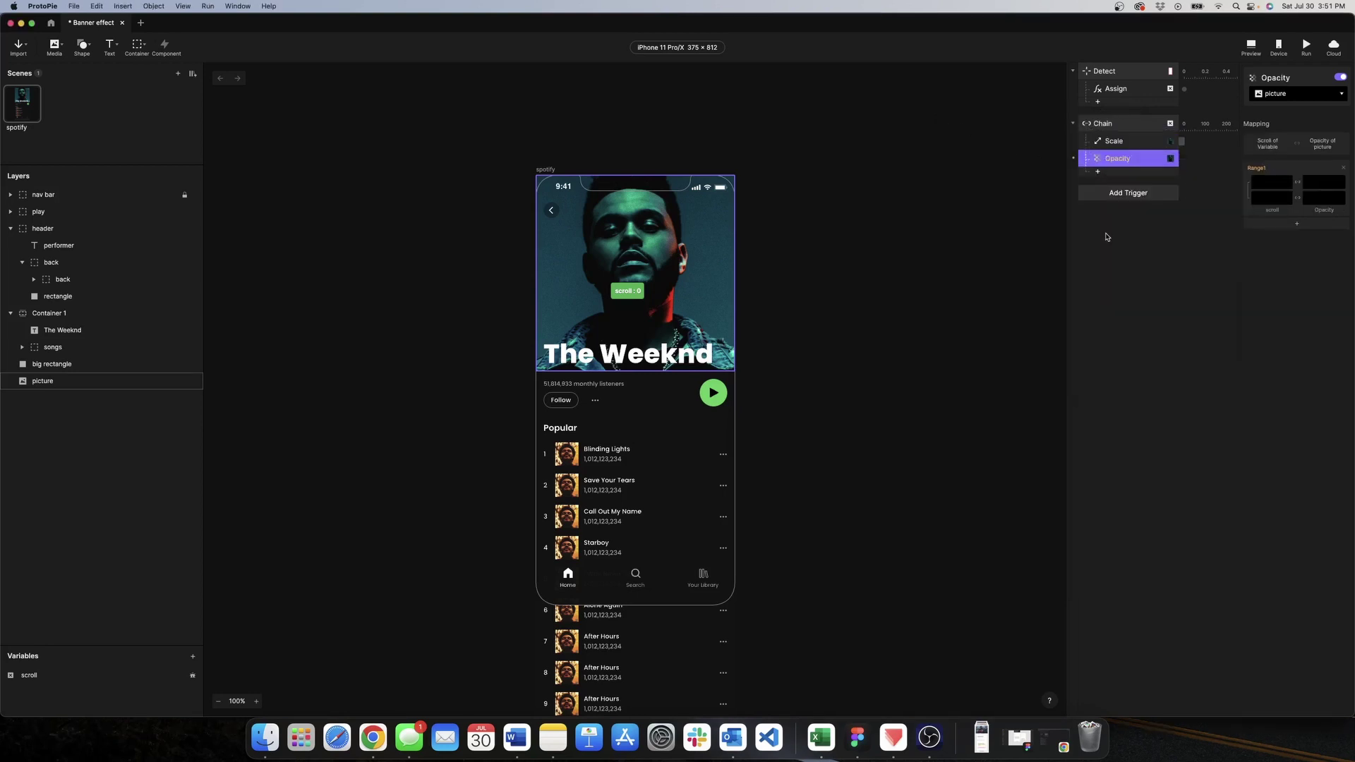
click(1285, 95)
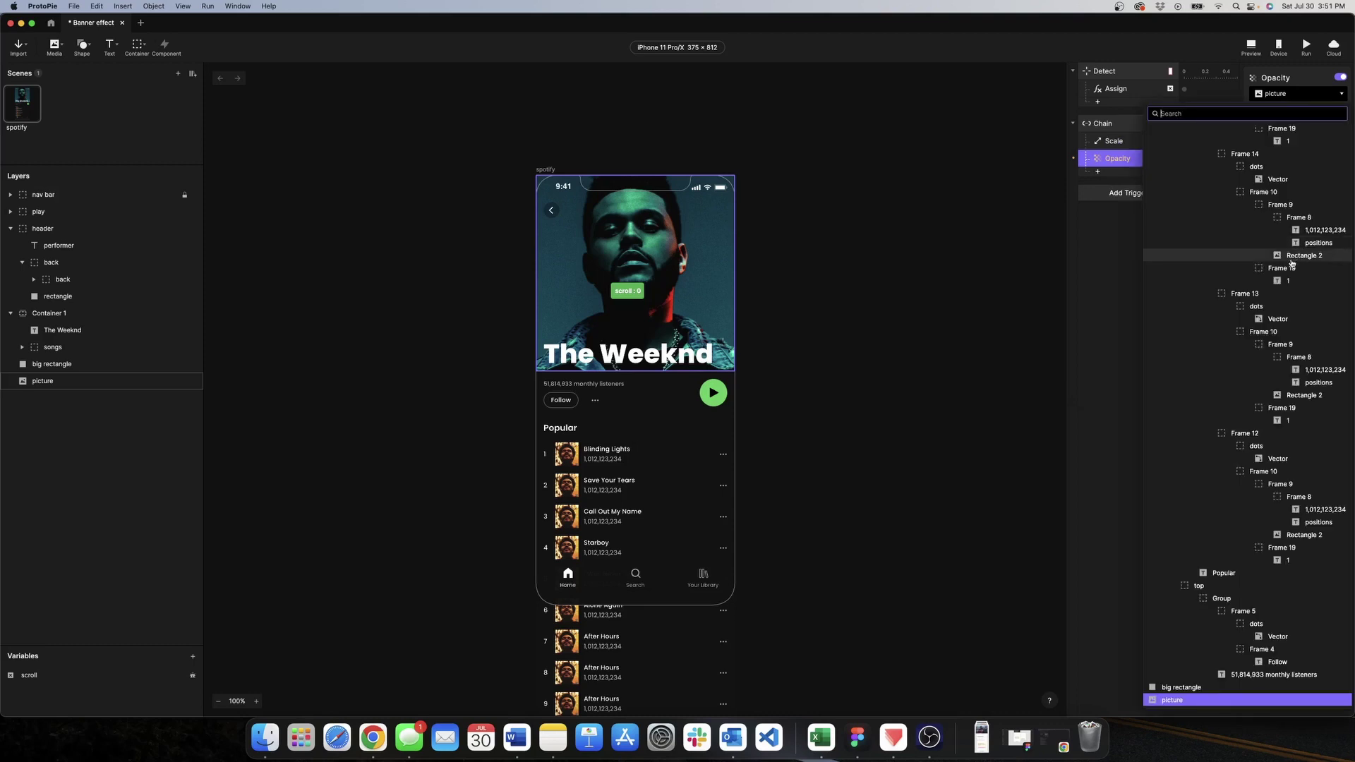
scroll(1283, 325, up, 15)
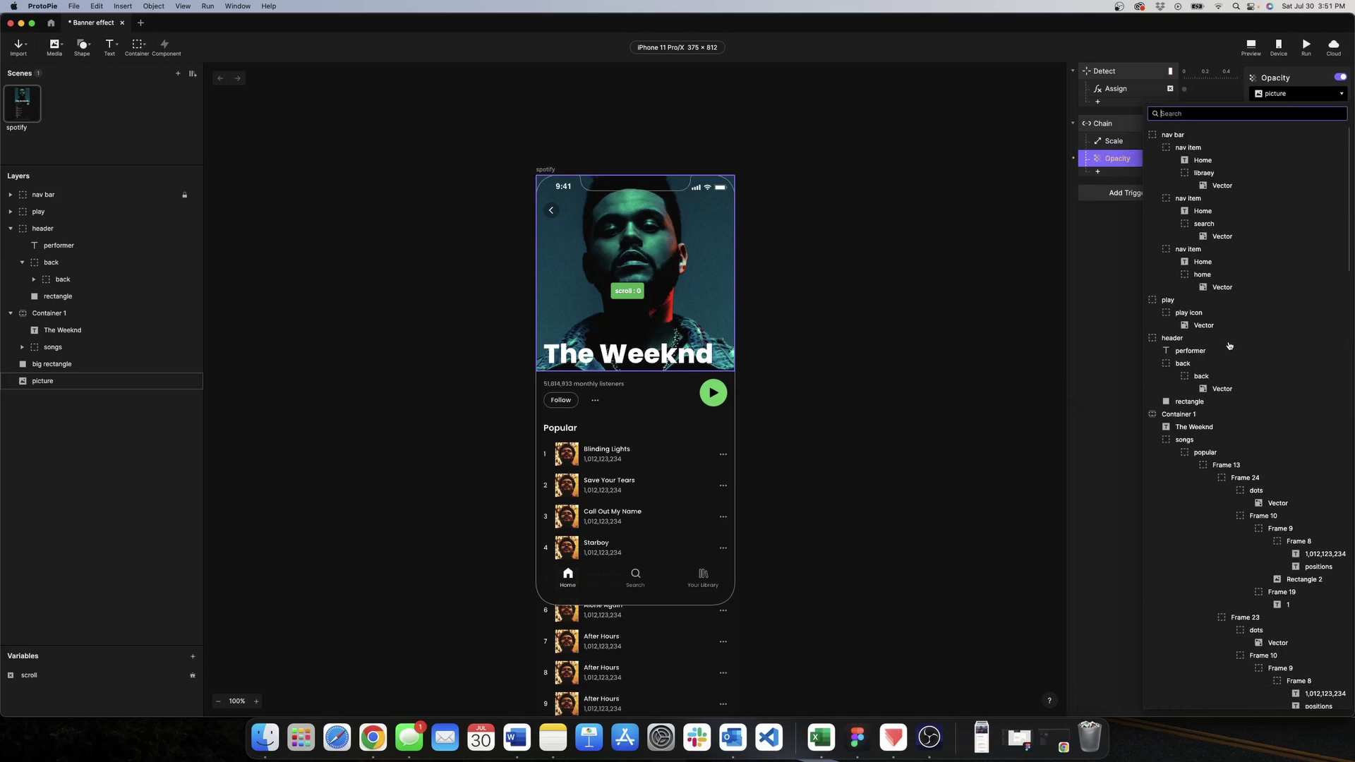
scroll(1192, 422, up, 5)
click(1192, 427)
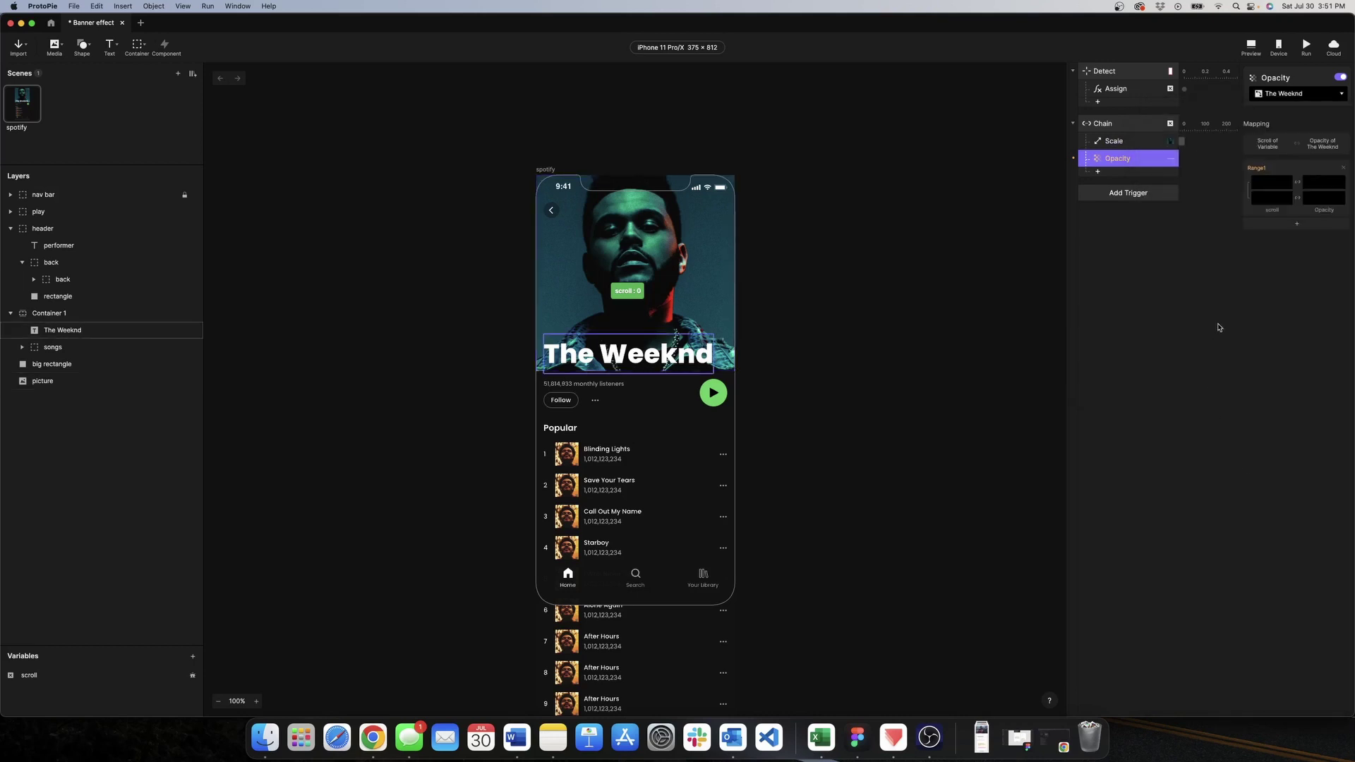
Map scroll 0 to opacity 100 and scroll -100 to opacity 0 for The Weeknd title.
click(1268, 181)
click(1263, 198)
text(-100)
click(1315, 183)
text(100)
click(1324, 198)
text(0)
Preview the prototype, pull the page down to test the title's fade, and close the preview.
click(1250, 46)
drag(1067, 311, 1063, 537)
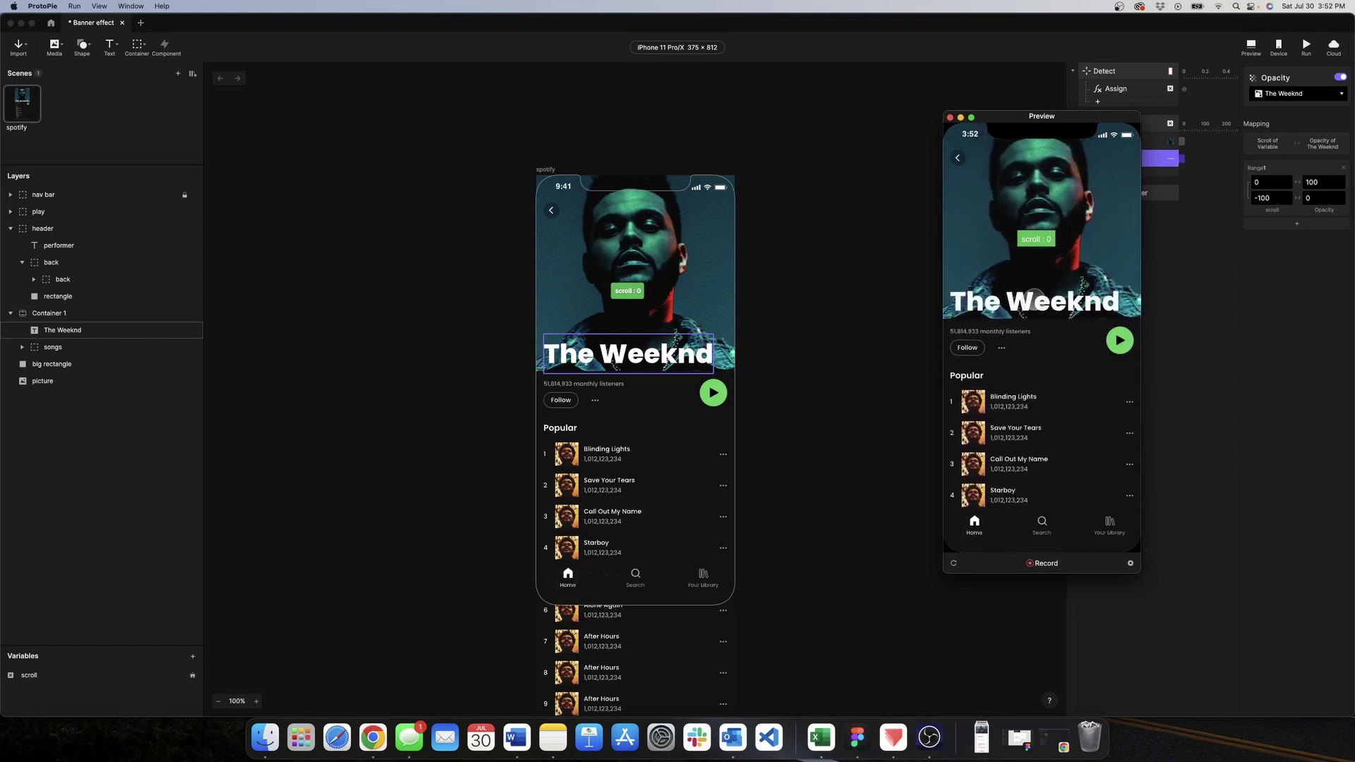
drag(1033, 304, 1033, 476)
click(949, 118)
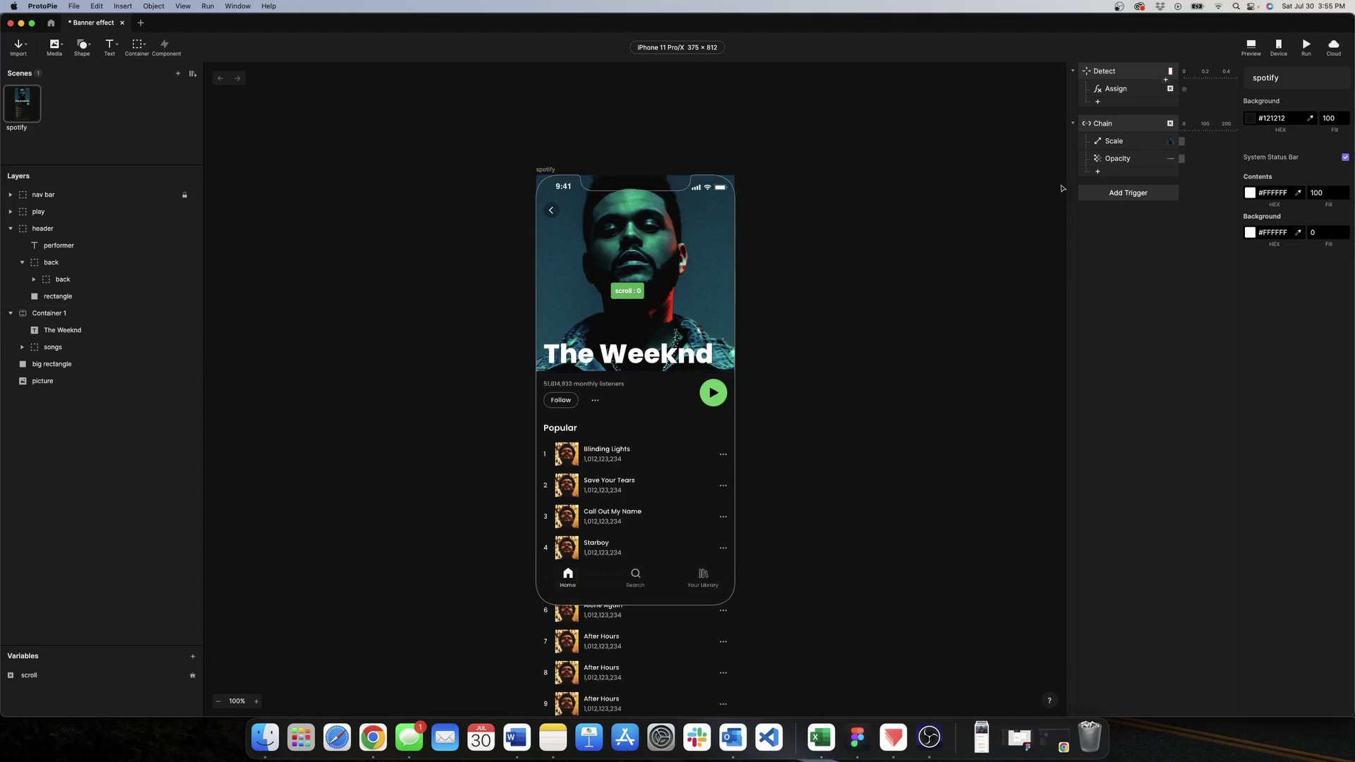
Preview the prototype, scroll the artist page up to examine the banner picture's behaviour, and close the preview.
click(1252, 46)
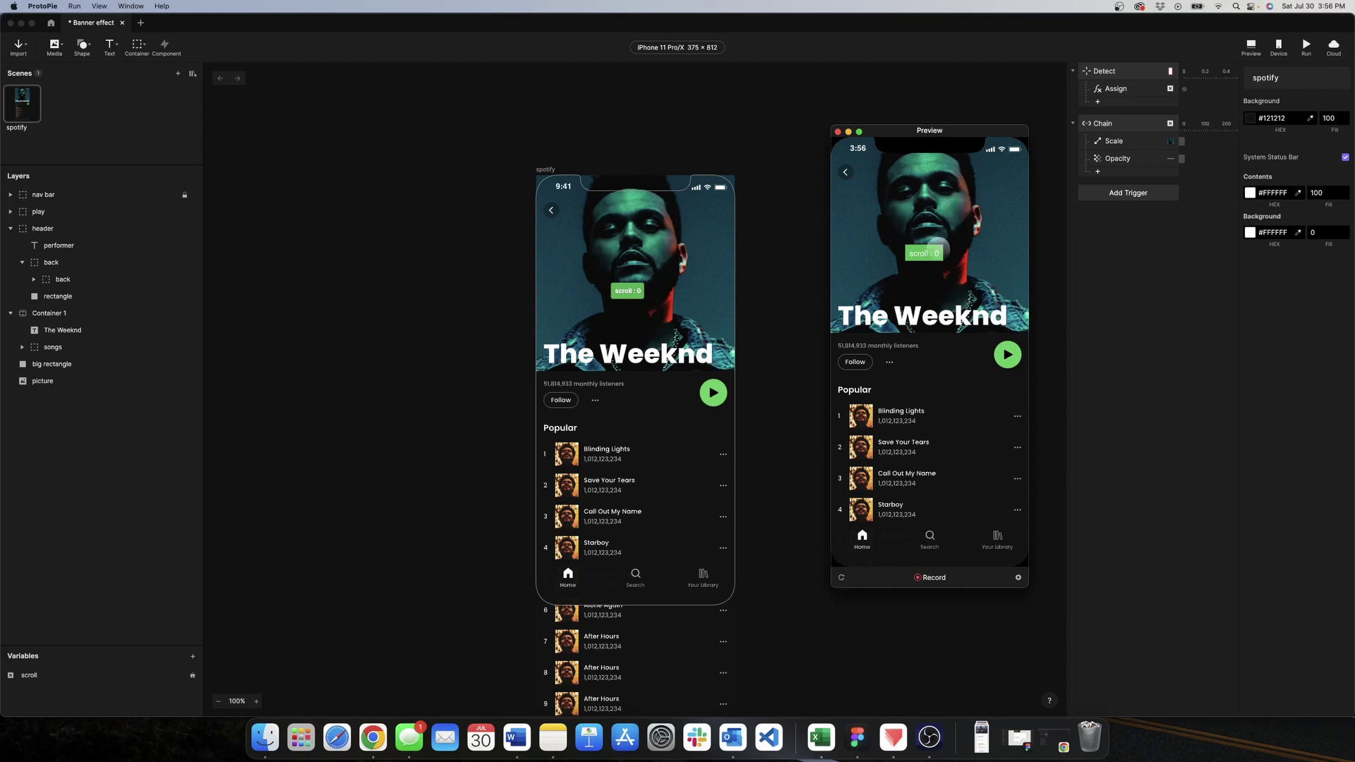
drag(952, 408, 939, 303)
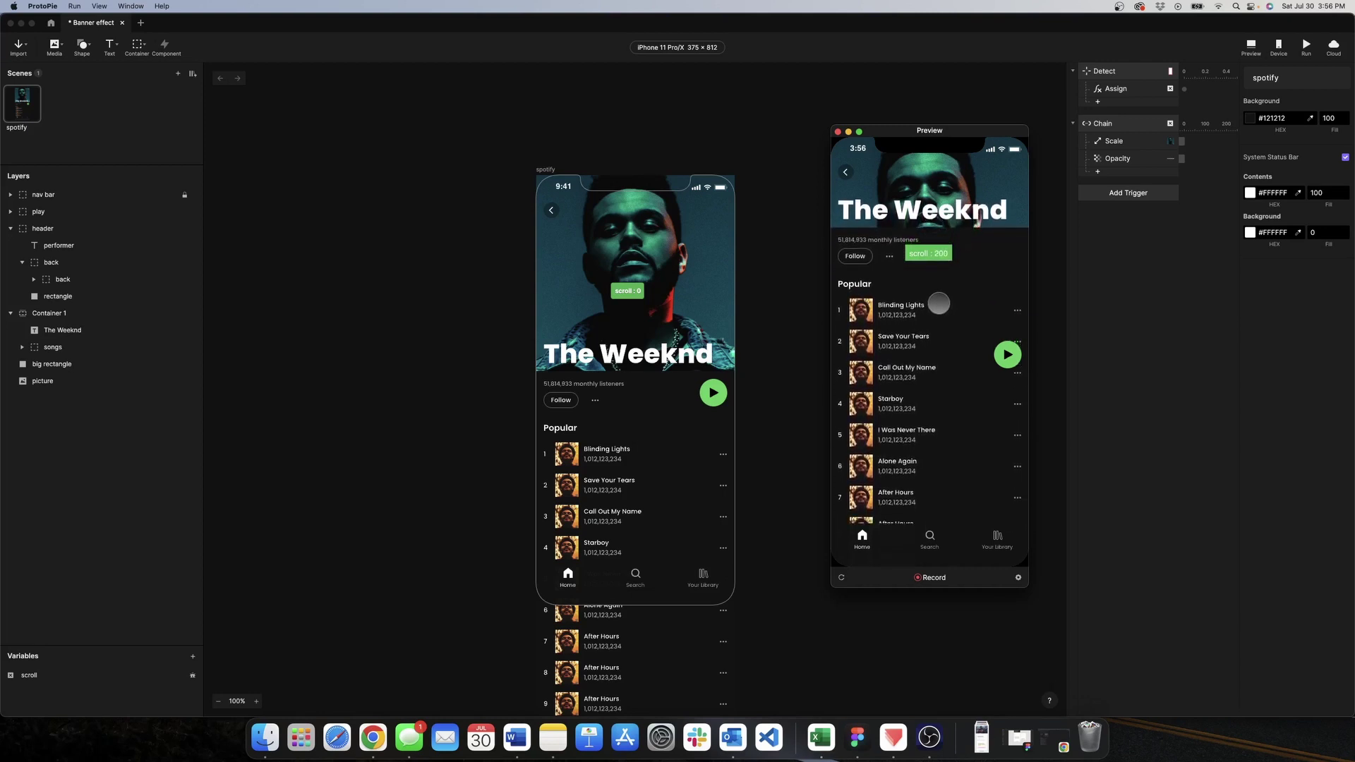
click(838, 132)
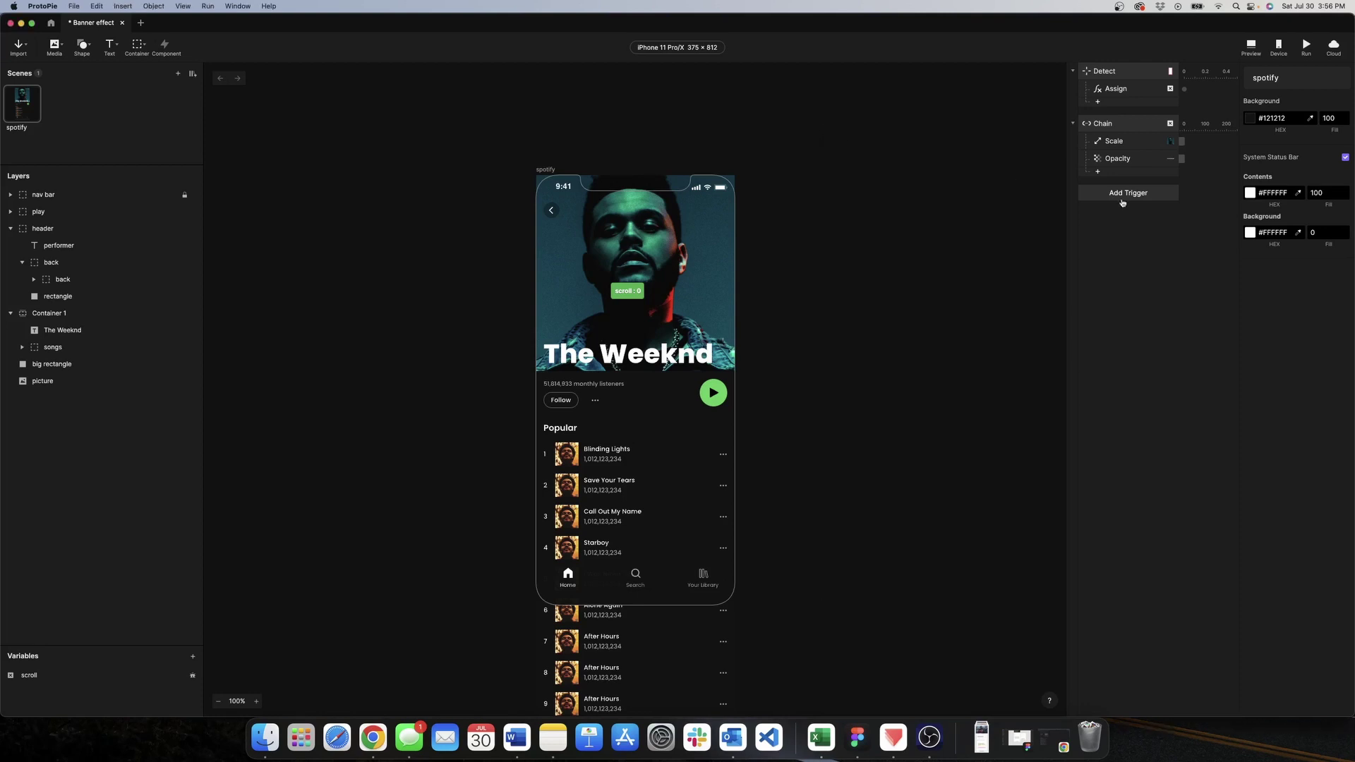
Add another Opacity response under the Chain trigger that targets the big rectangle layer.
click(1098, 173)
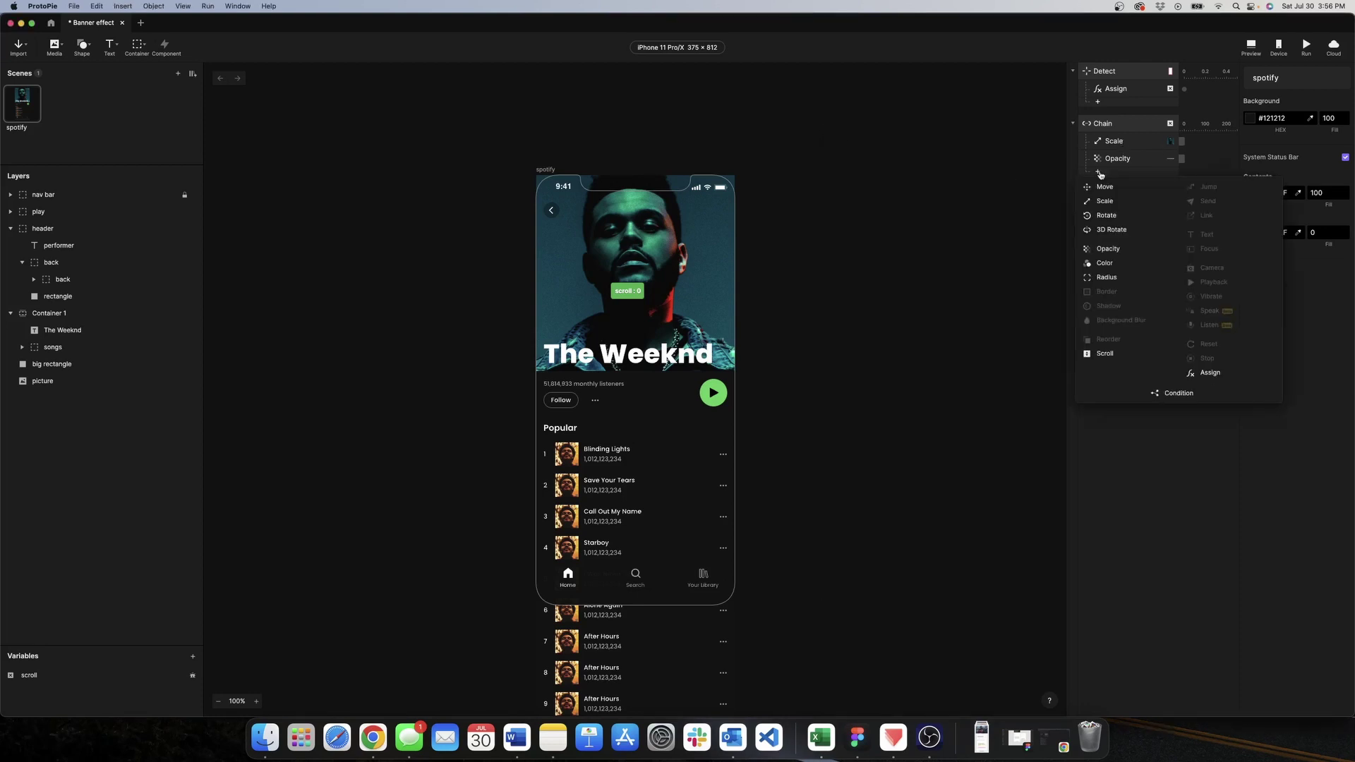
click(1106, 248)
click(1274, 94)
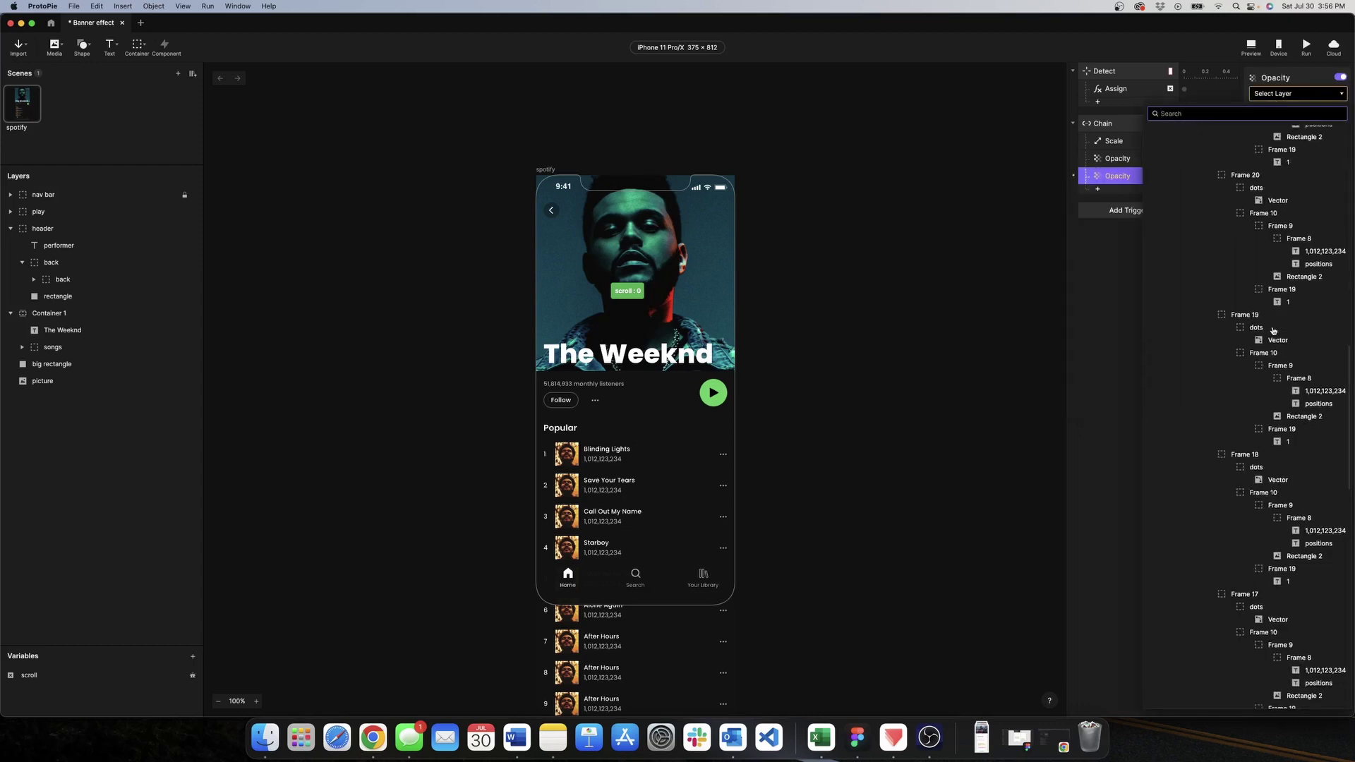
scroll(1242, 493, down, 10)
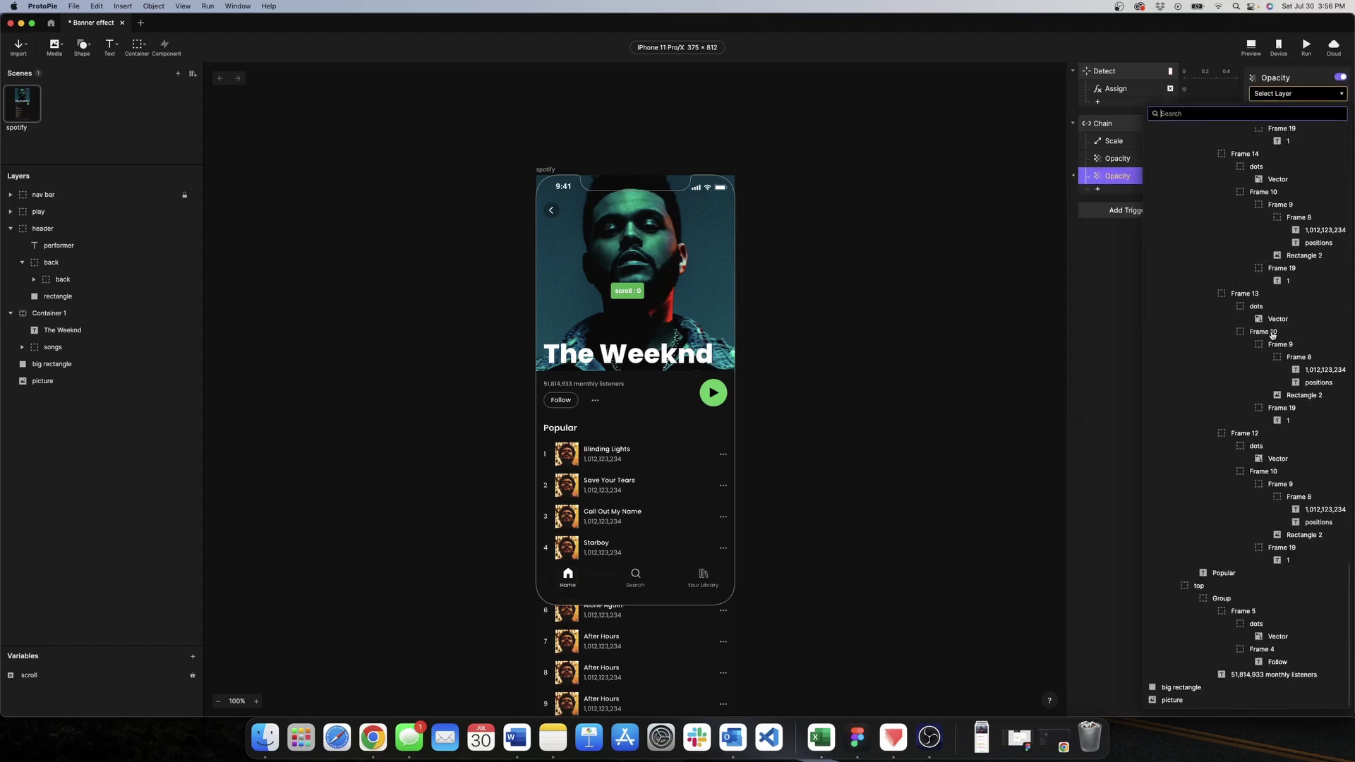
click(1196, 692)
Map scroll 0 to opacity 0 and scroll 200 to opacity 100 for the big rectangle.
click(1268, 182)
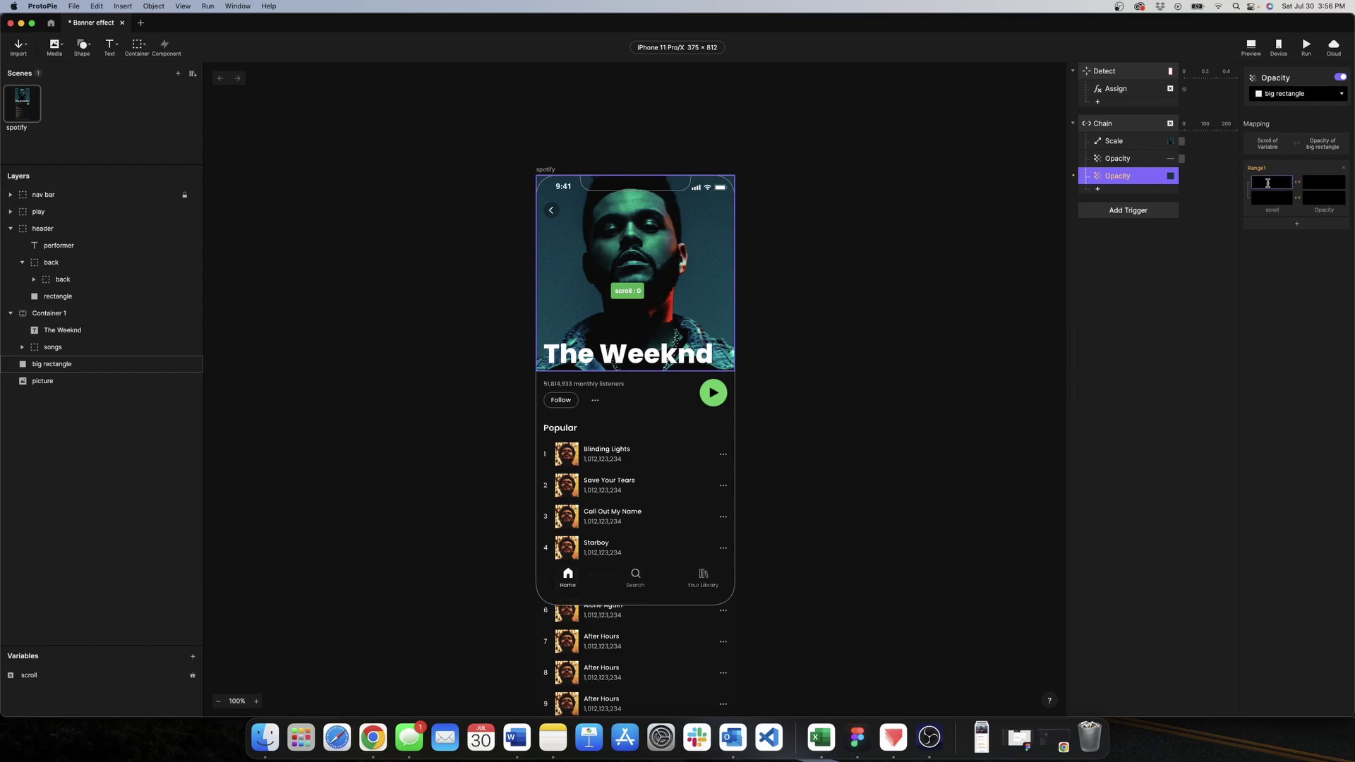
text(0)
click(1269, 199)
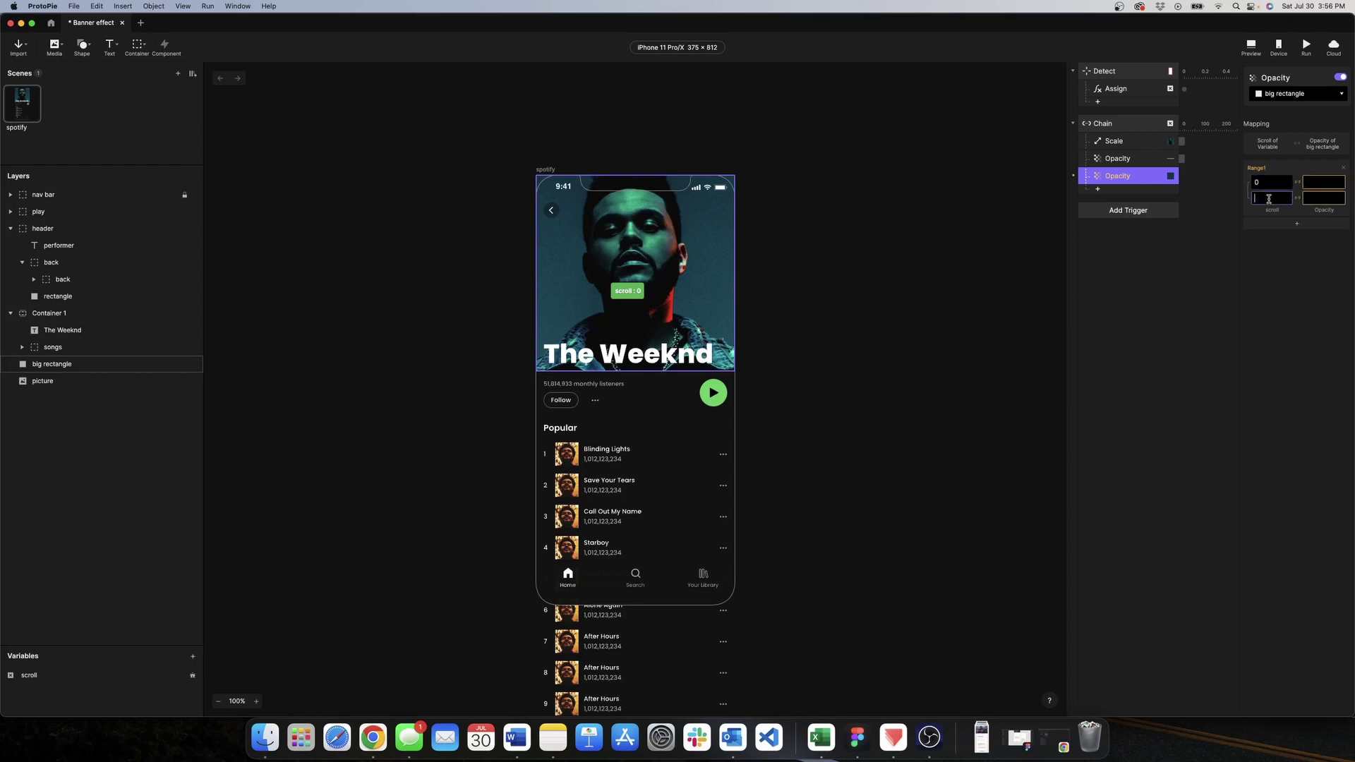
text(200)
click(1316, 183)
text(0)
click(1318, 199)
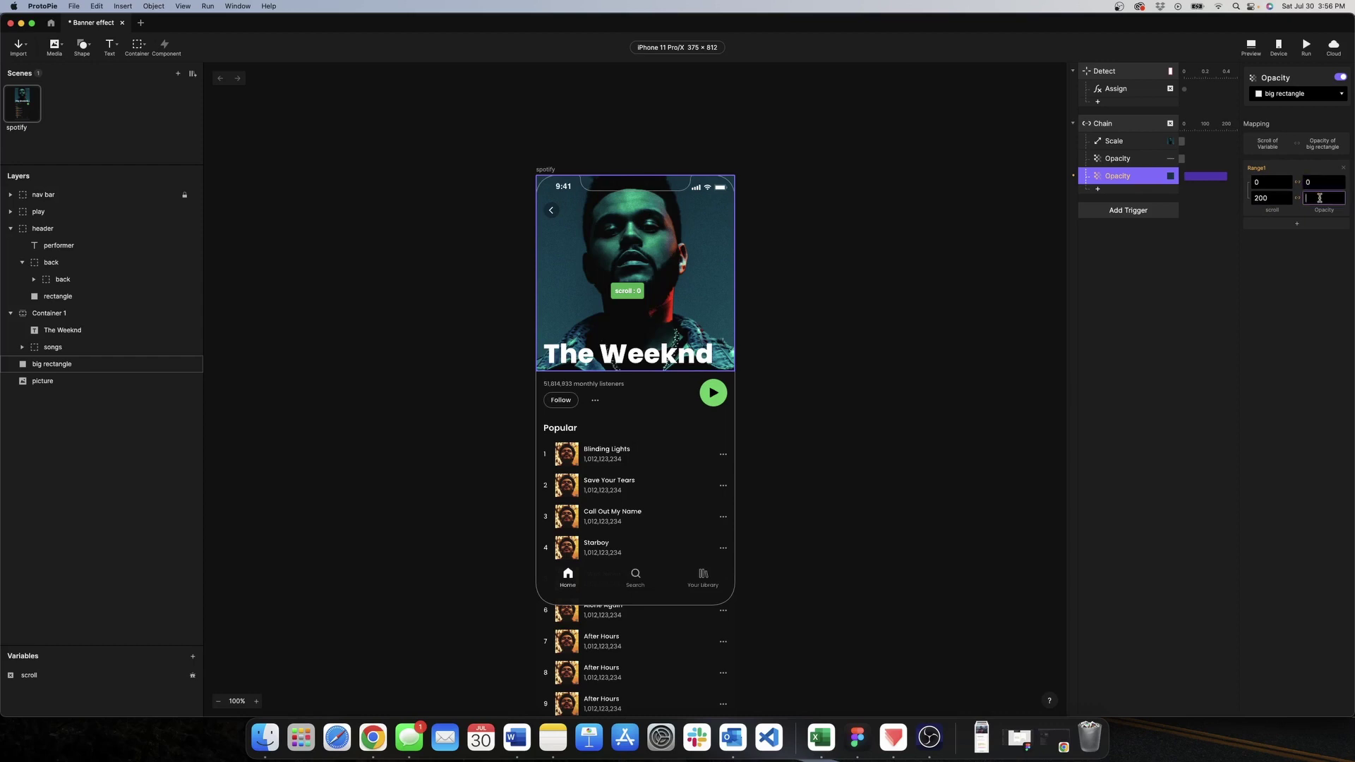
text(100)
click(1310, 249)
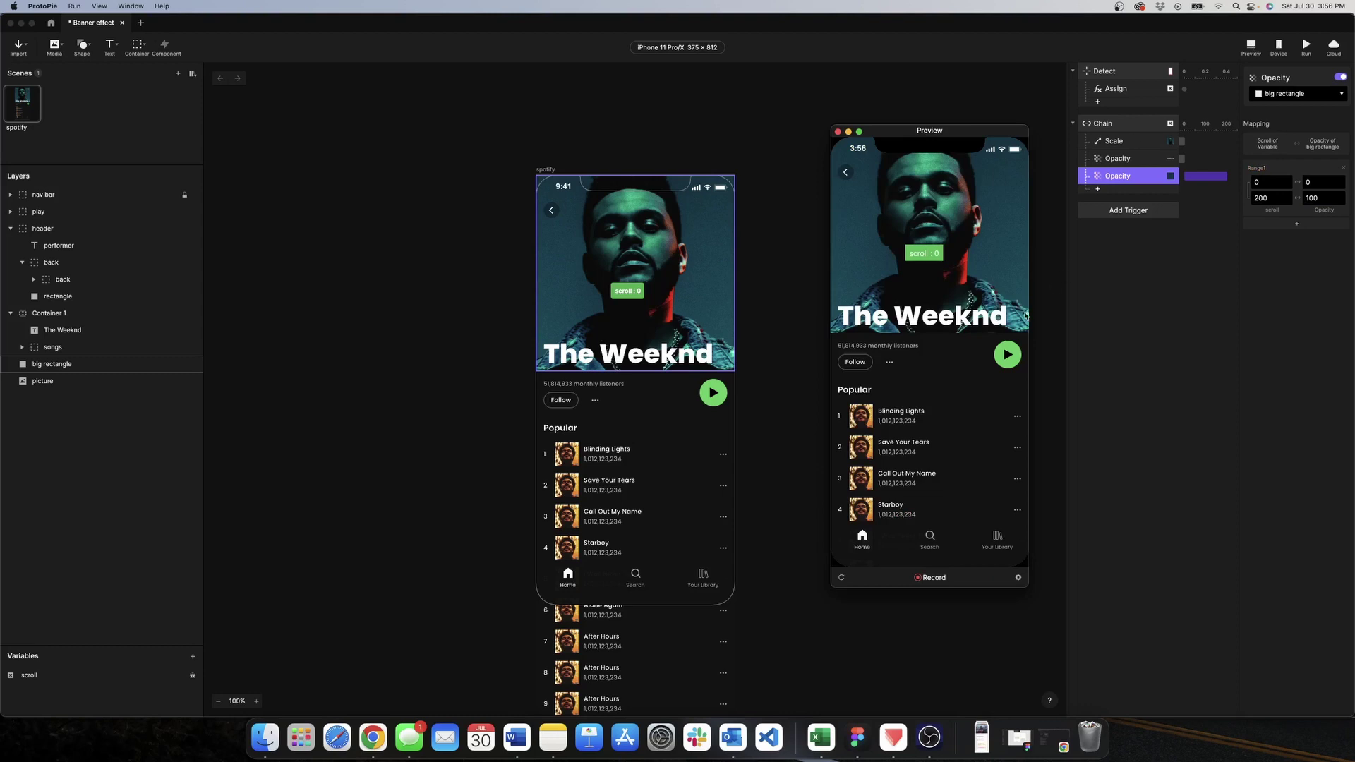
Preview the prototype, scroll the page to test the big rectangle's fade over the picture, and close the preview.
scroll(931, 494, down, 3)
drag(932, 477, 911, 536)
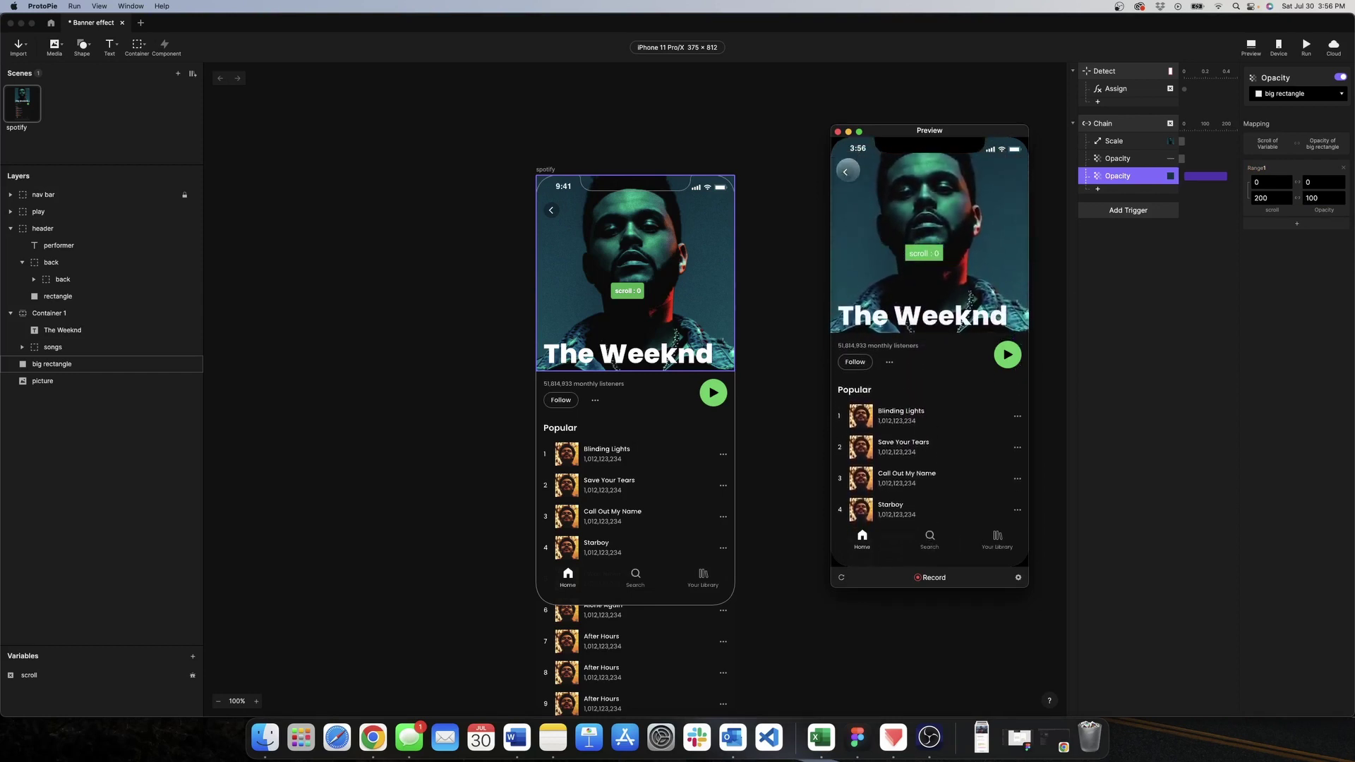
click(837, 131)
click(881, 349)
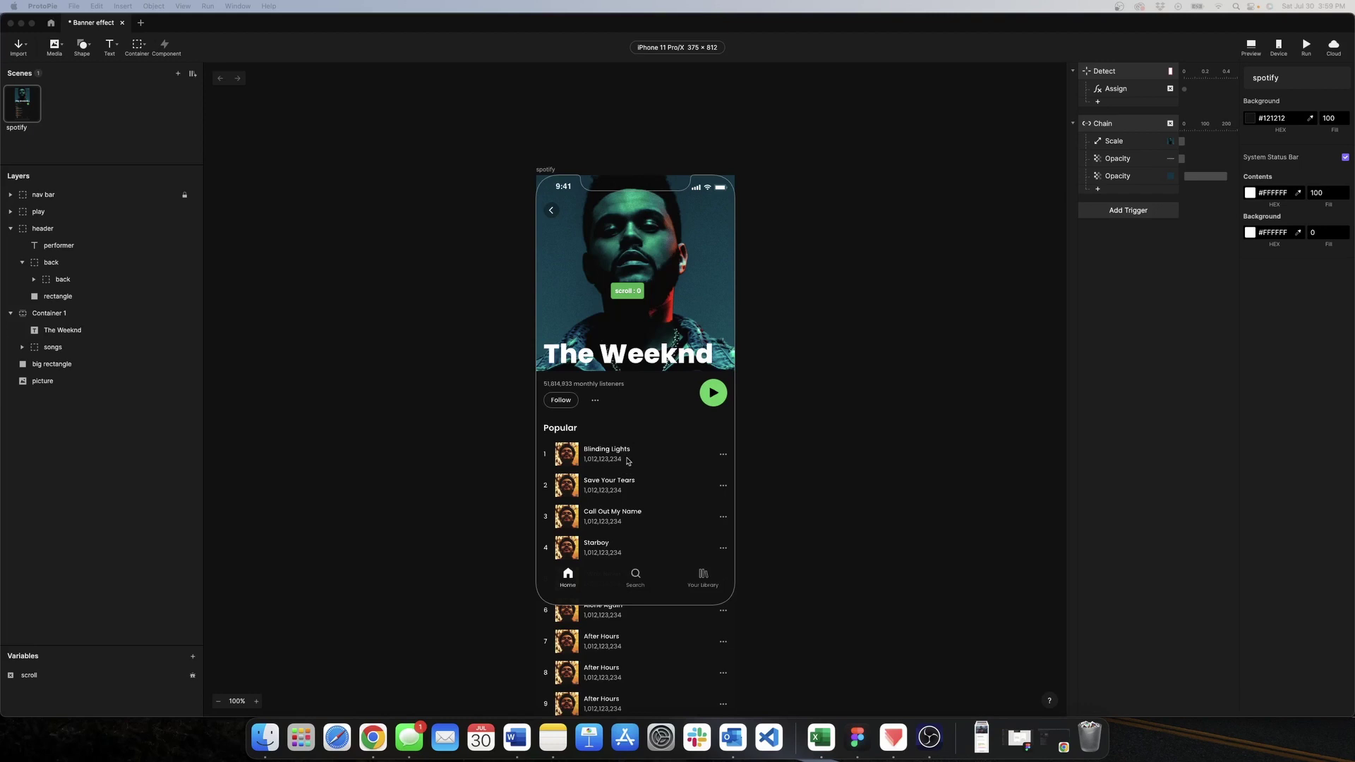
Preview the page again, scroll it up to read the scroll value where the header should appear, and close the preview.
click(1246, 57)
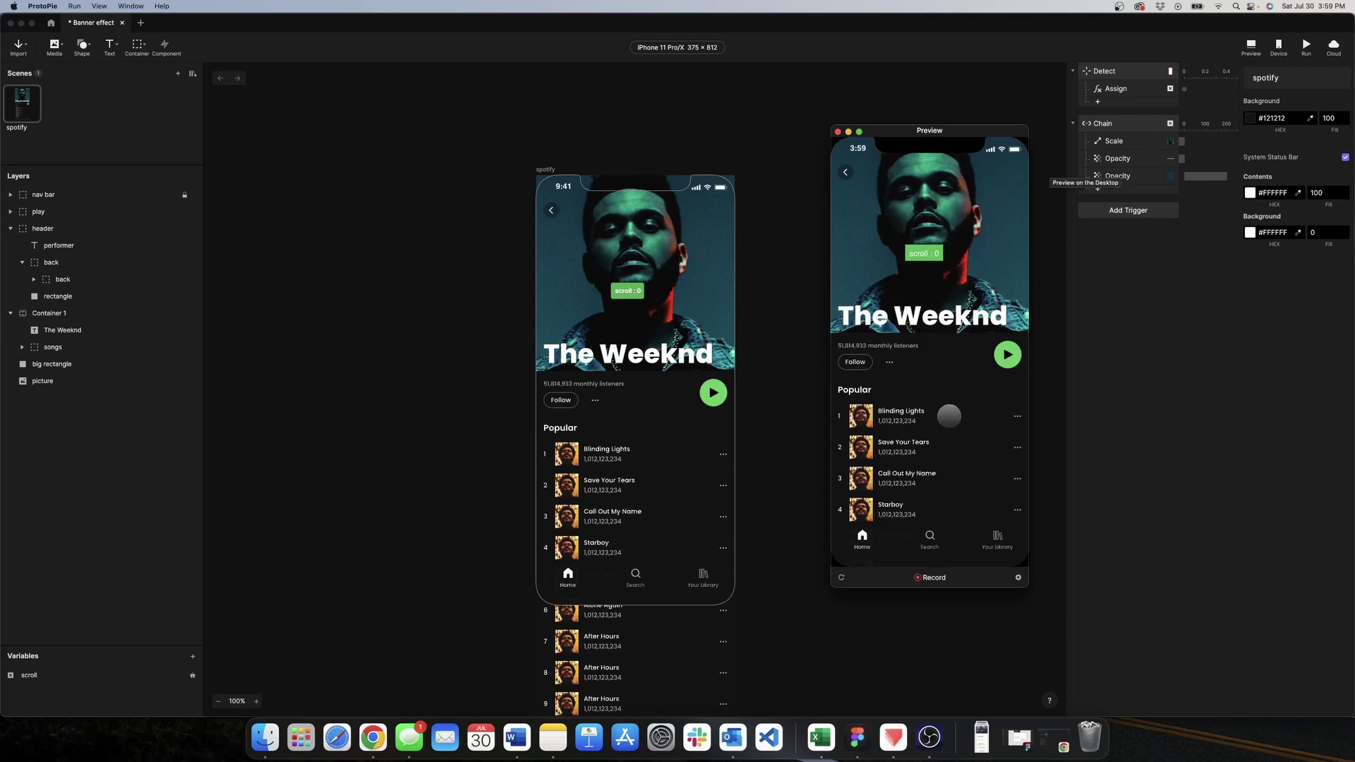
drag(945, 458, 937, 340)
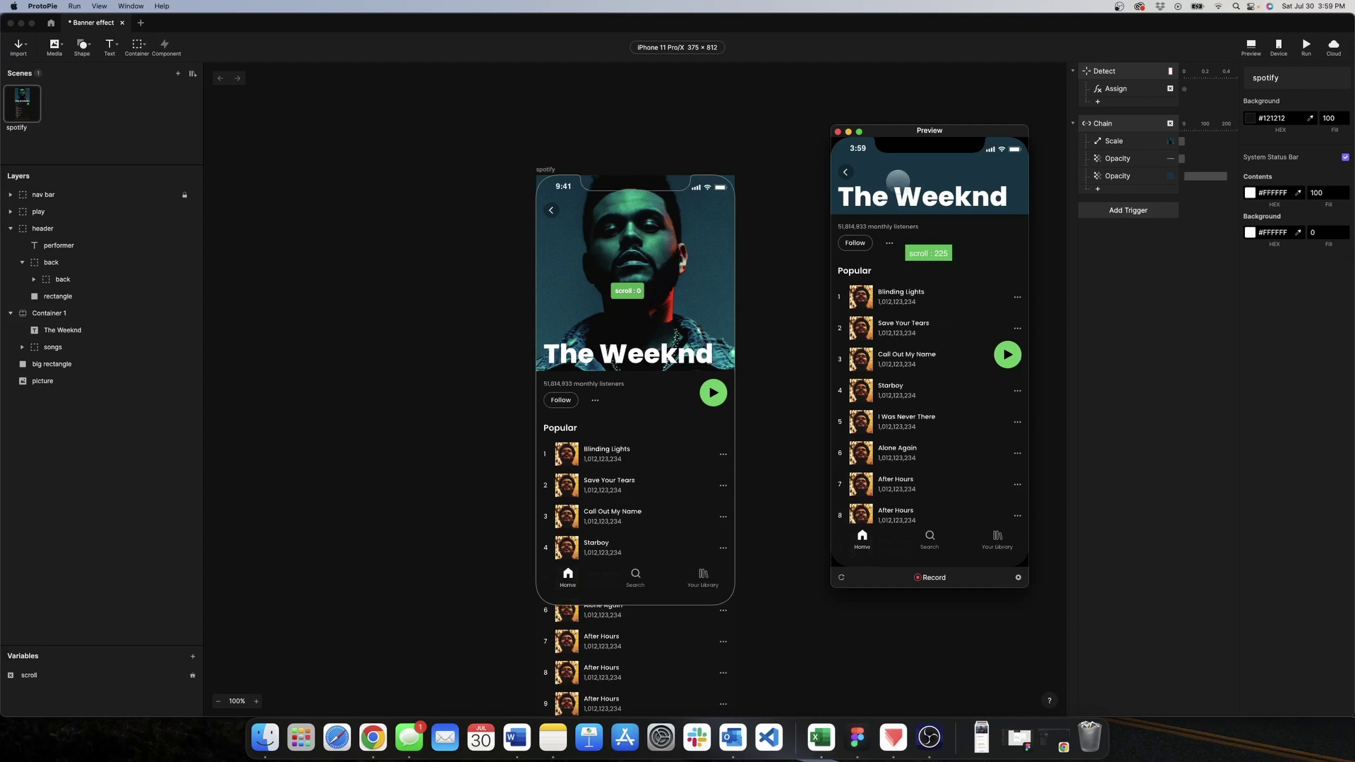
click(838, 132)
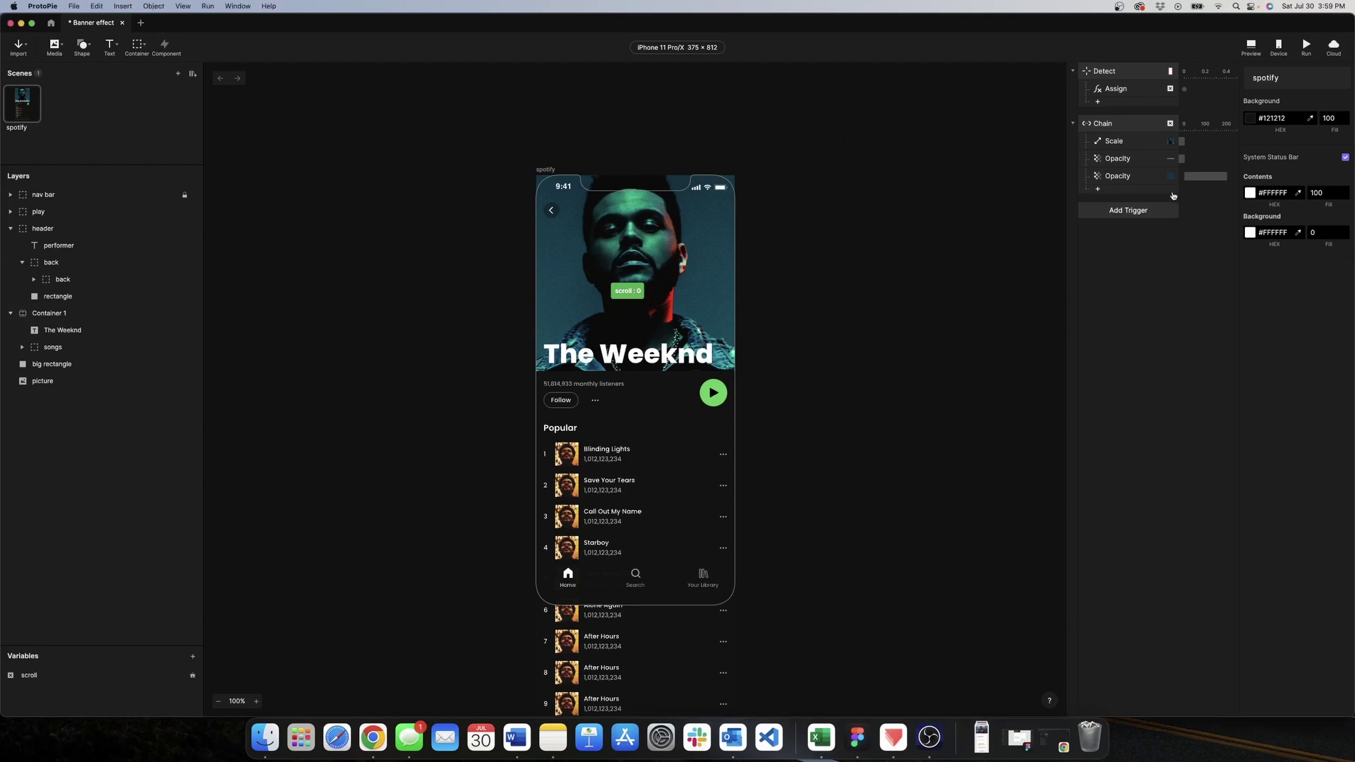
Add an Opacity response under the Chain trigger that targets the rectangle inside the header.
click(1098, 190)
click(1114, 266)
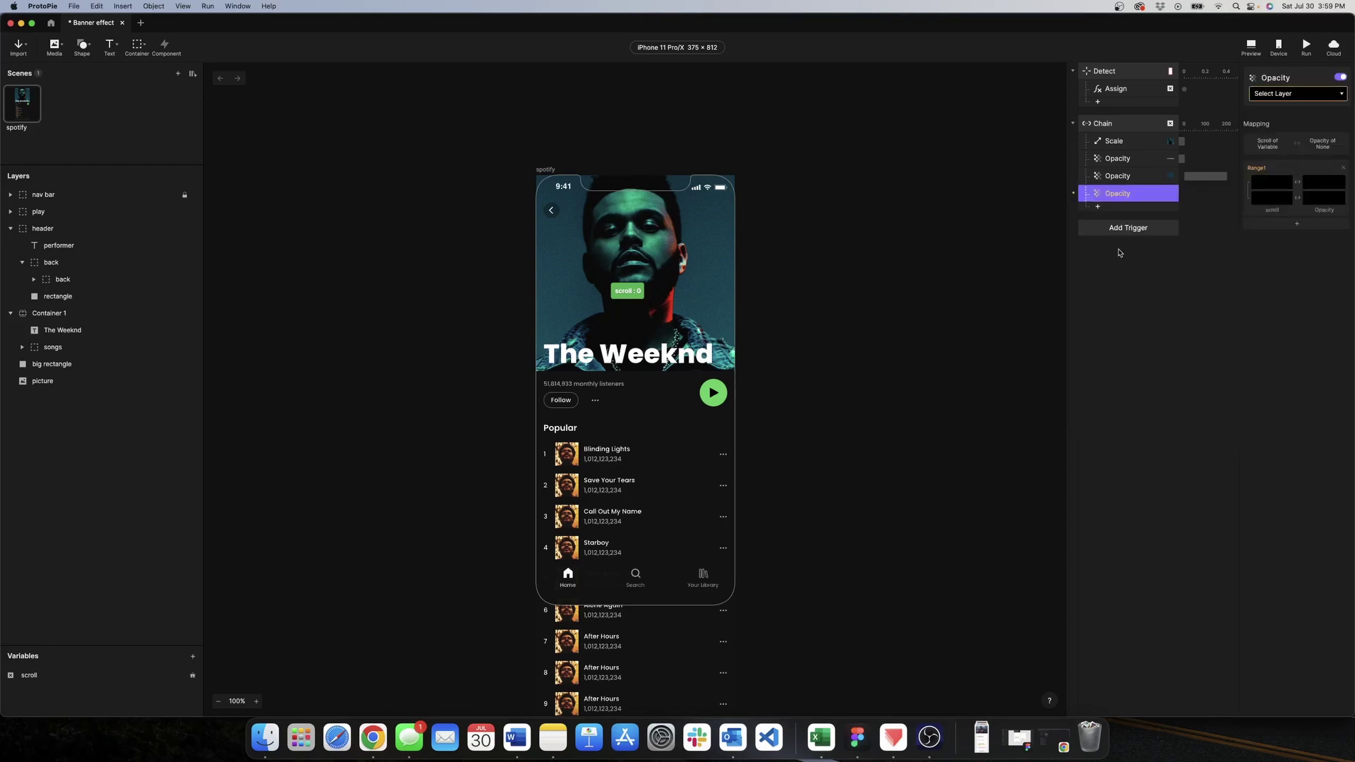
click(1270, 96)
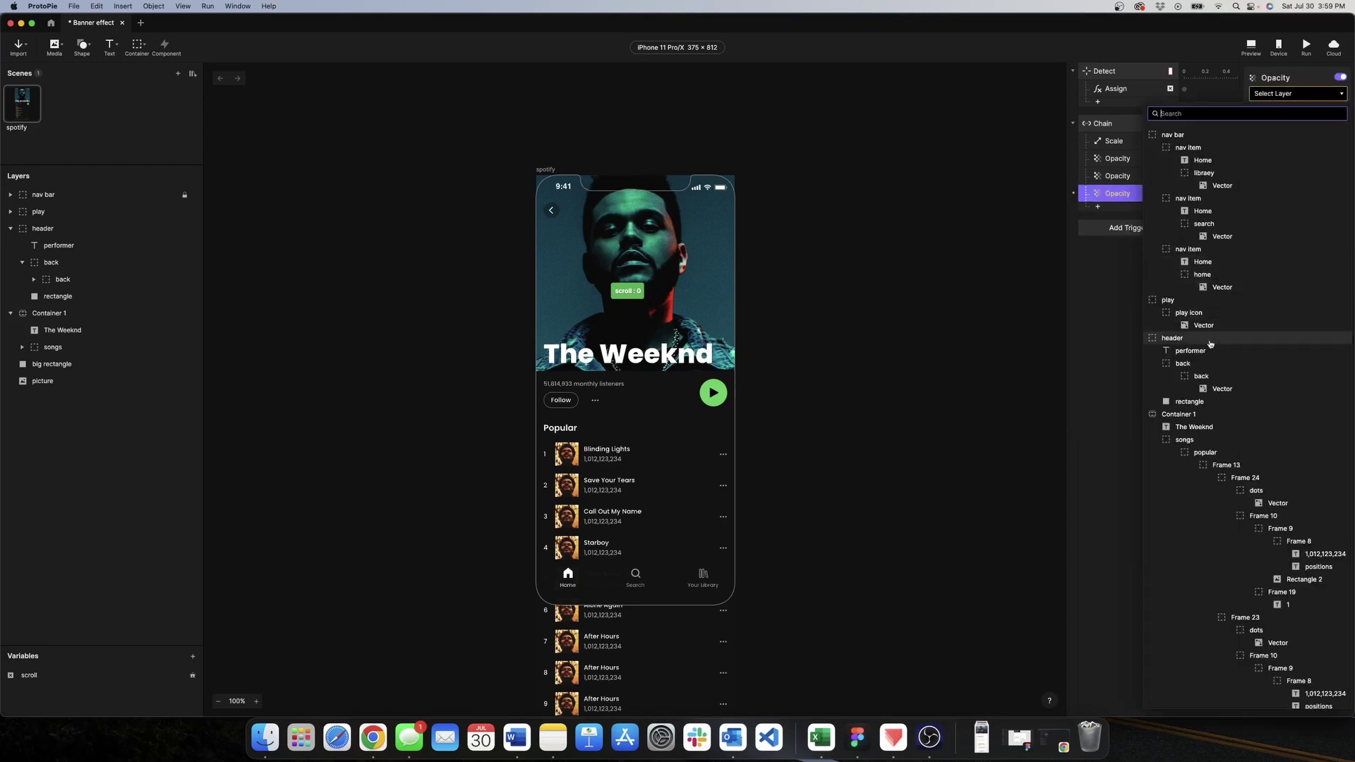
click(1196, 402)
Map scroll 200 to opacity 0 and scroll 220 to opacity 100 for the header rectangle.
click(1275, 182)
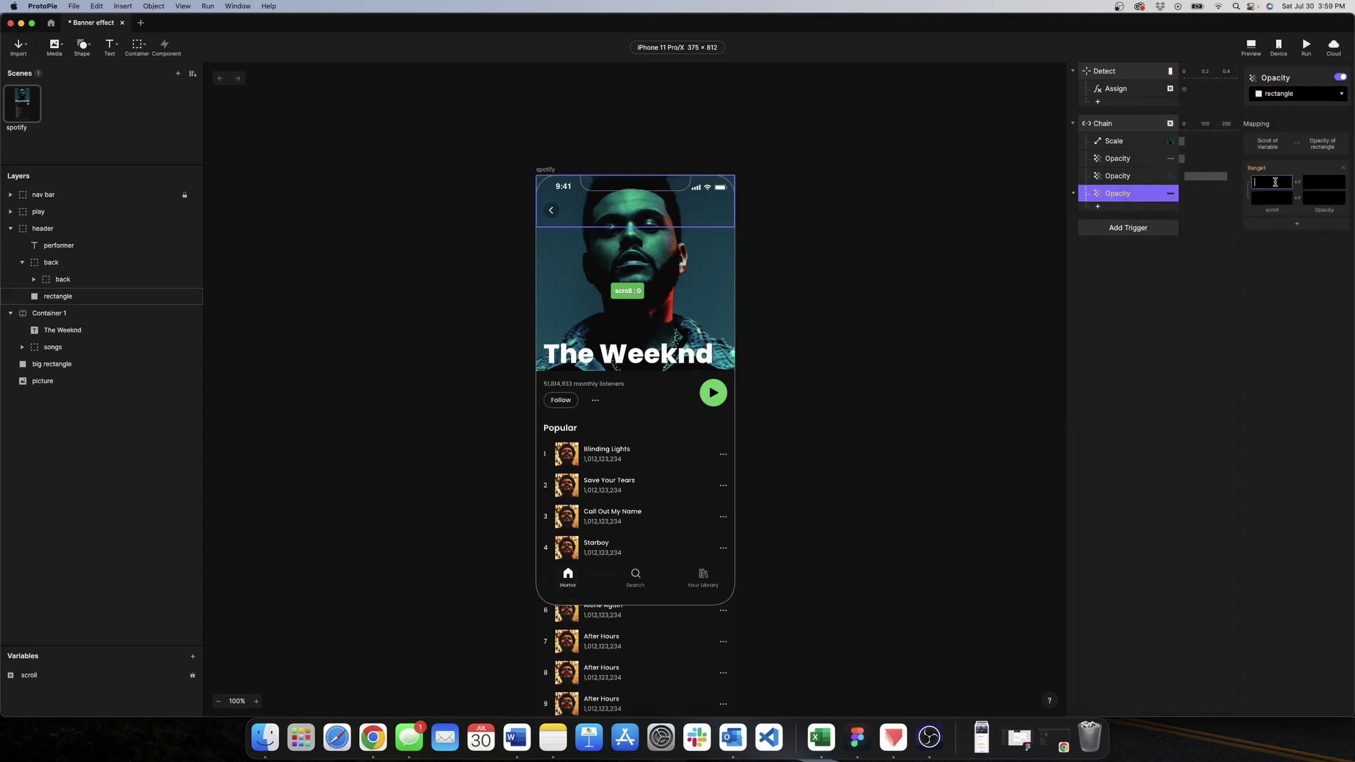
text(200)
click(1275, 194)
text(22)
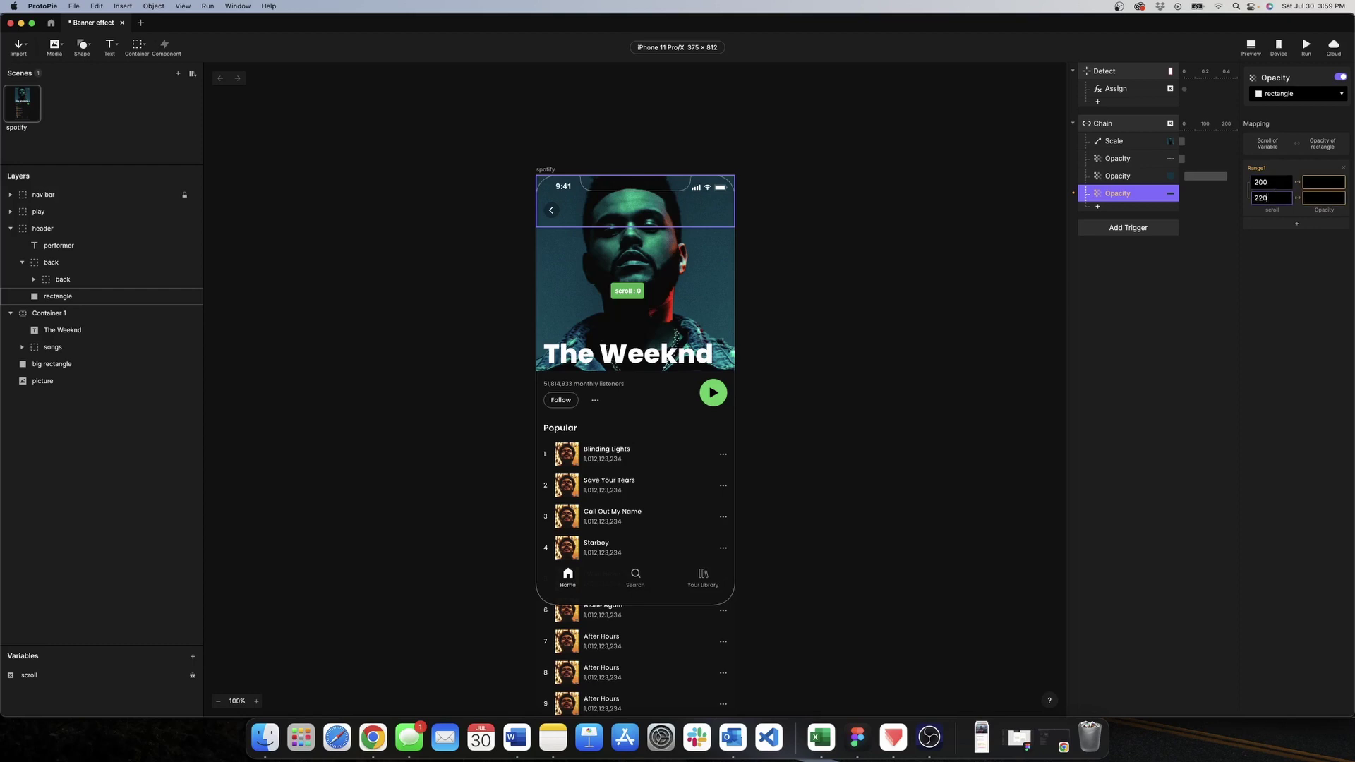
click(1310, 184)
text(0)
key(Tab)
text(100)
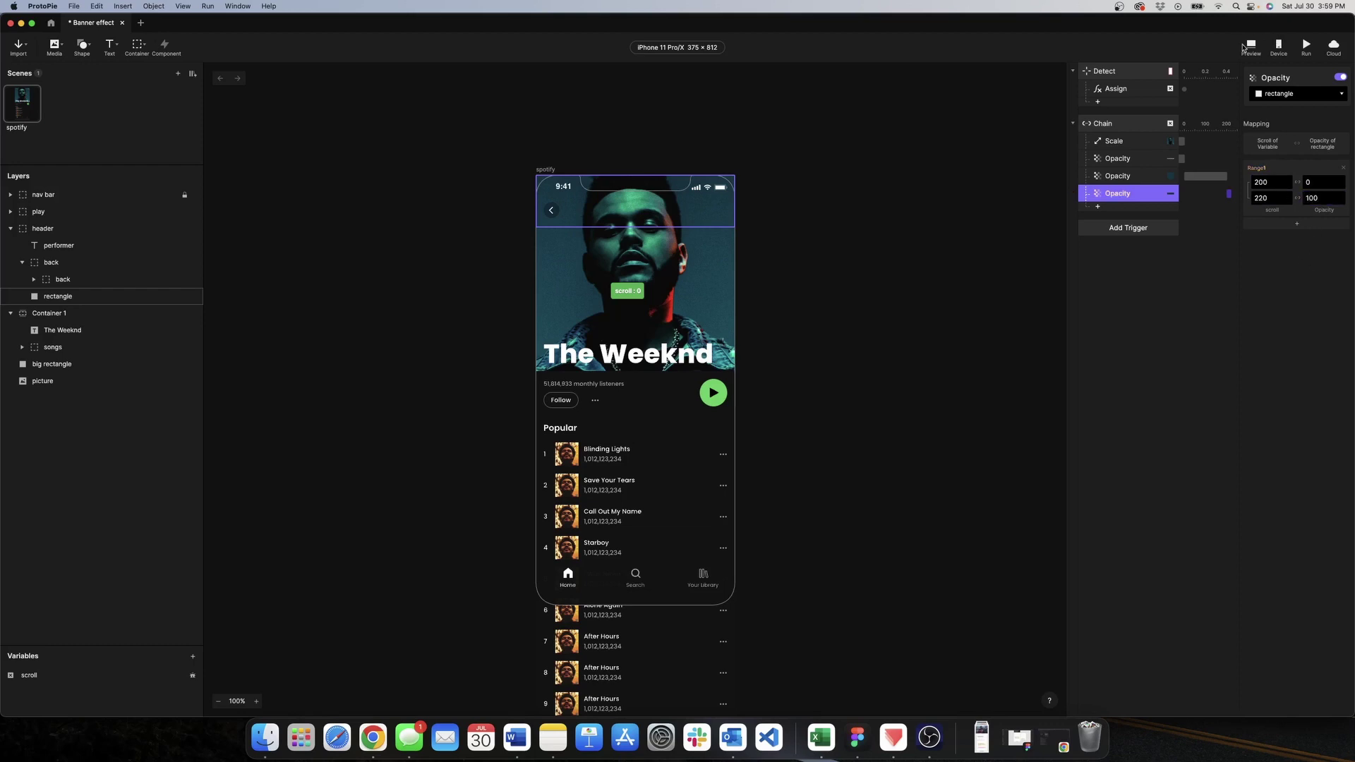
Preview the prototype, scroll the page to test the header rectangle's fade, and close the preview.
click(1245, 46)
drag(955, 468, 962, 514)
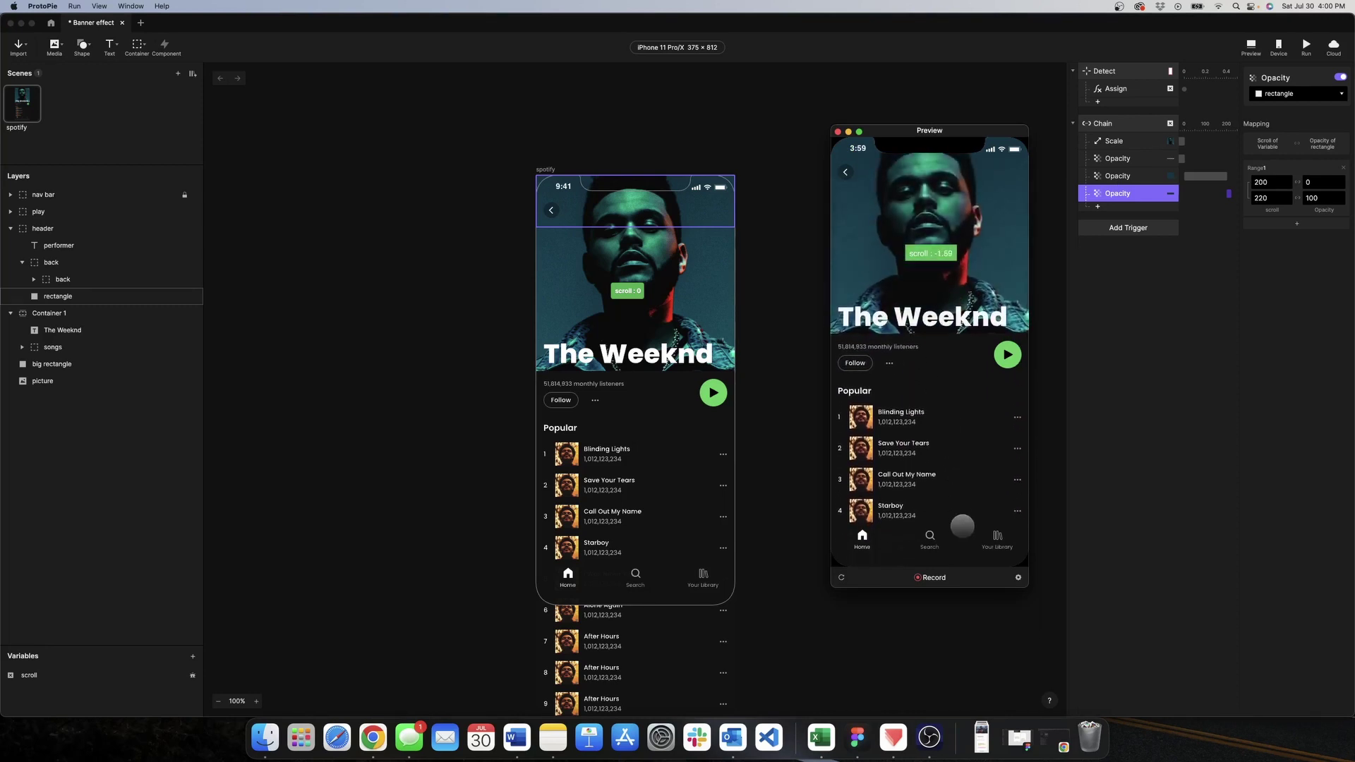
click(839, 132)
click(862, 148)
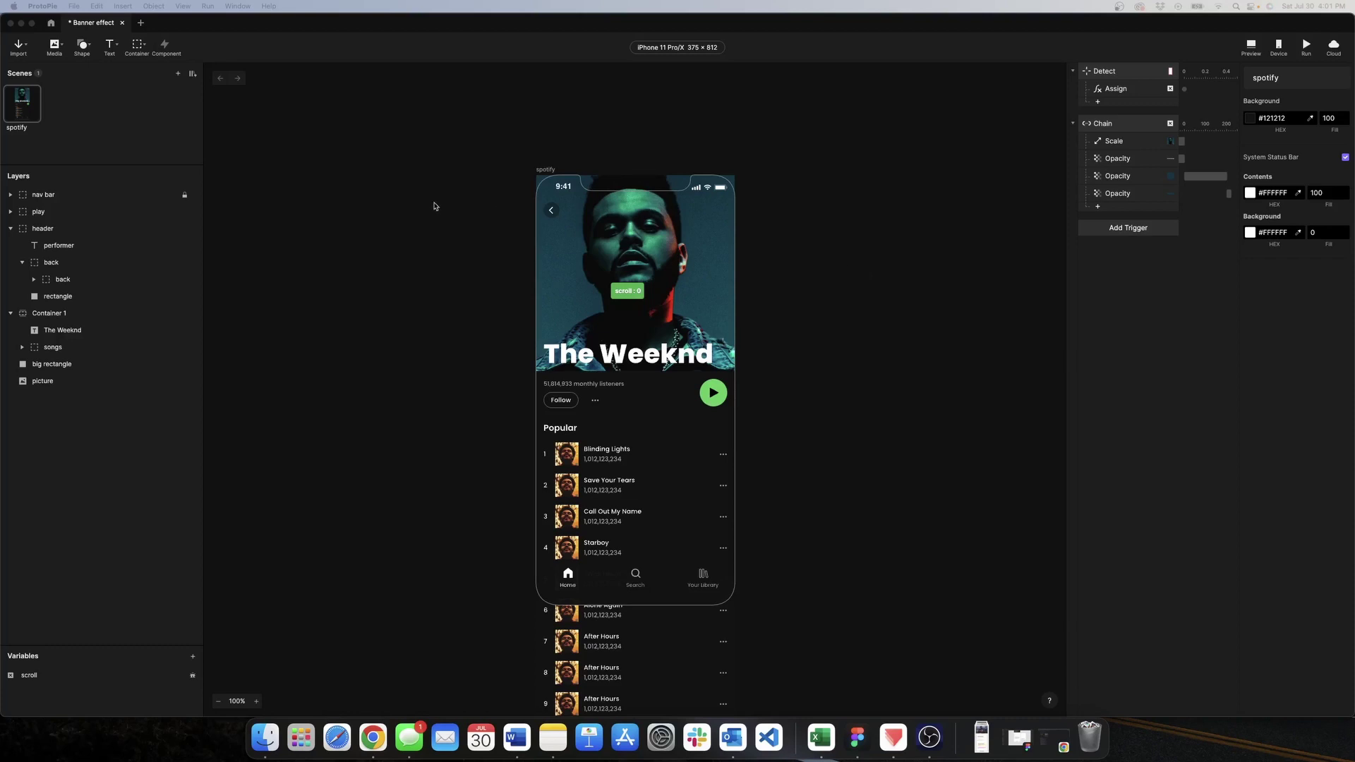
Temporarily raise the opacity of the header's performer text to check it on the canvas, and deselect it.
click(70, 247)
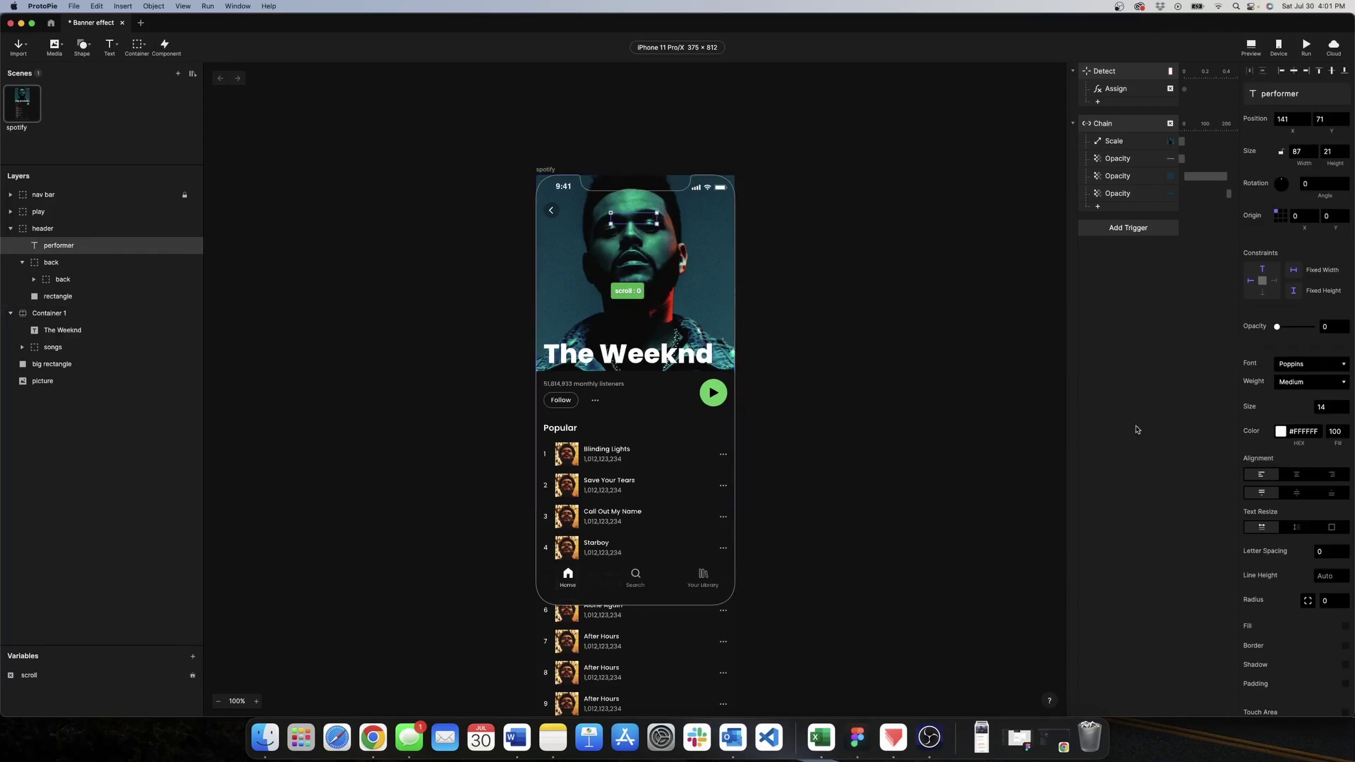
drag(1276, 326, 1311, 327)
click(1203, 328)
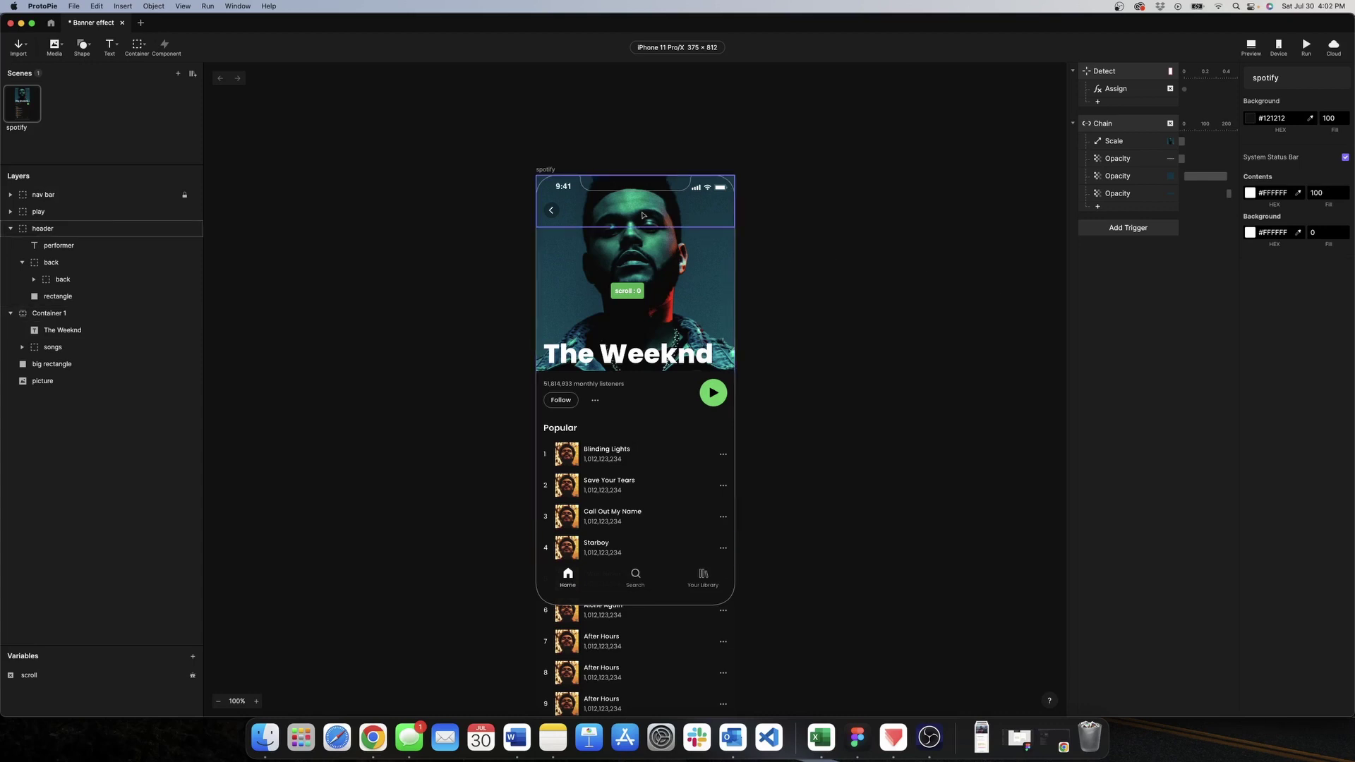
Add an Opacity response under the Chain trigger that targets the performer text in the header.
scroll(642, 216, up, 3)
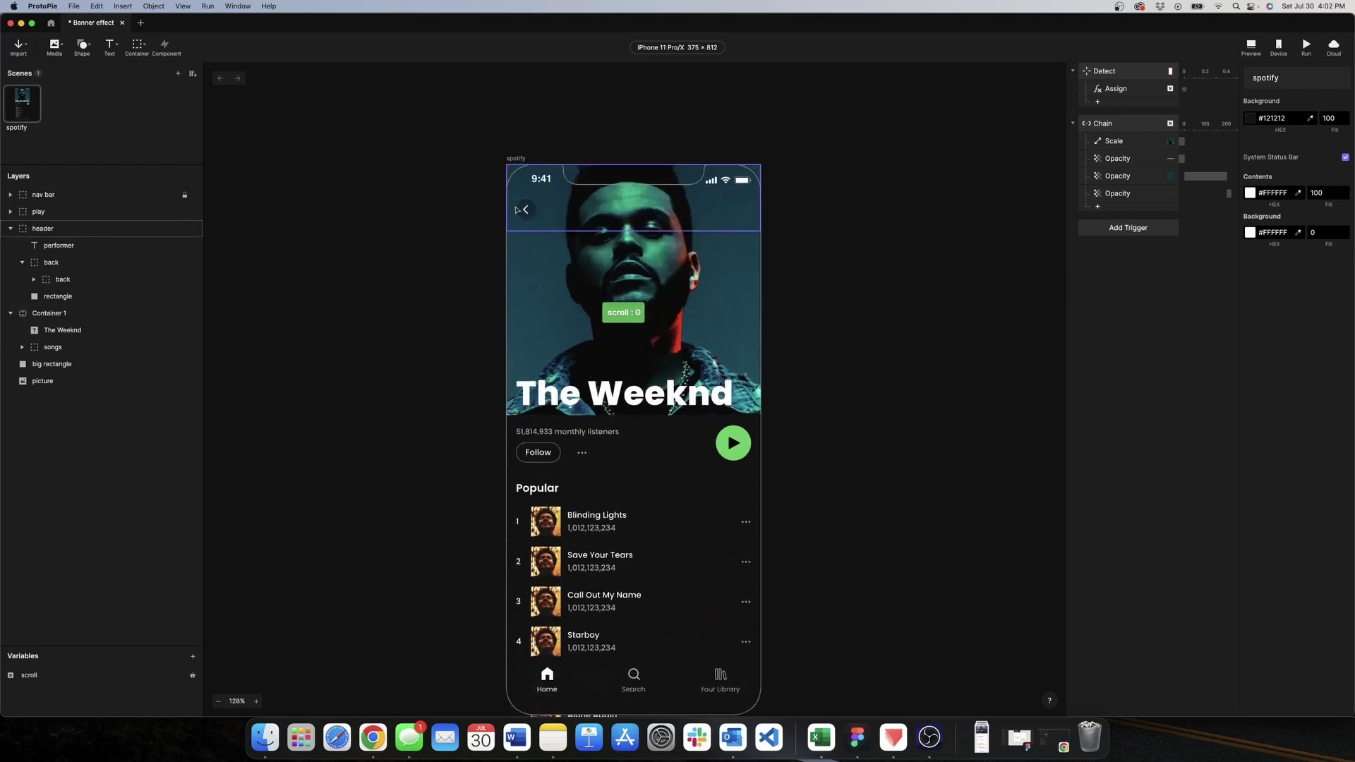
click(1098, 207)
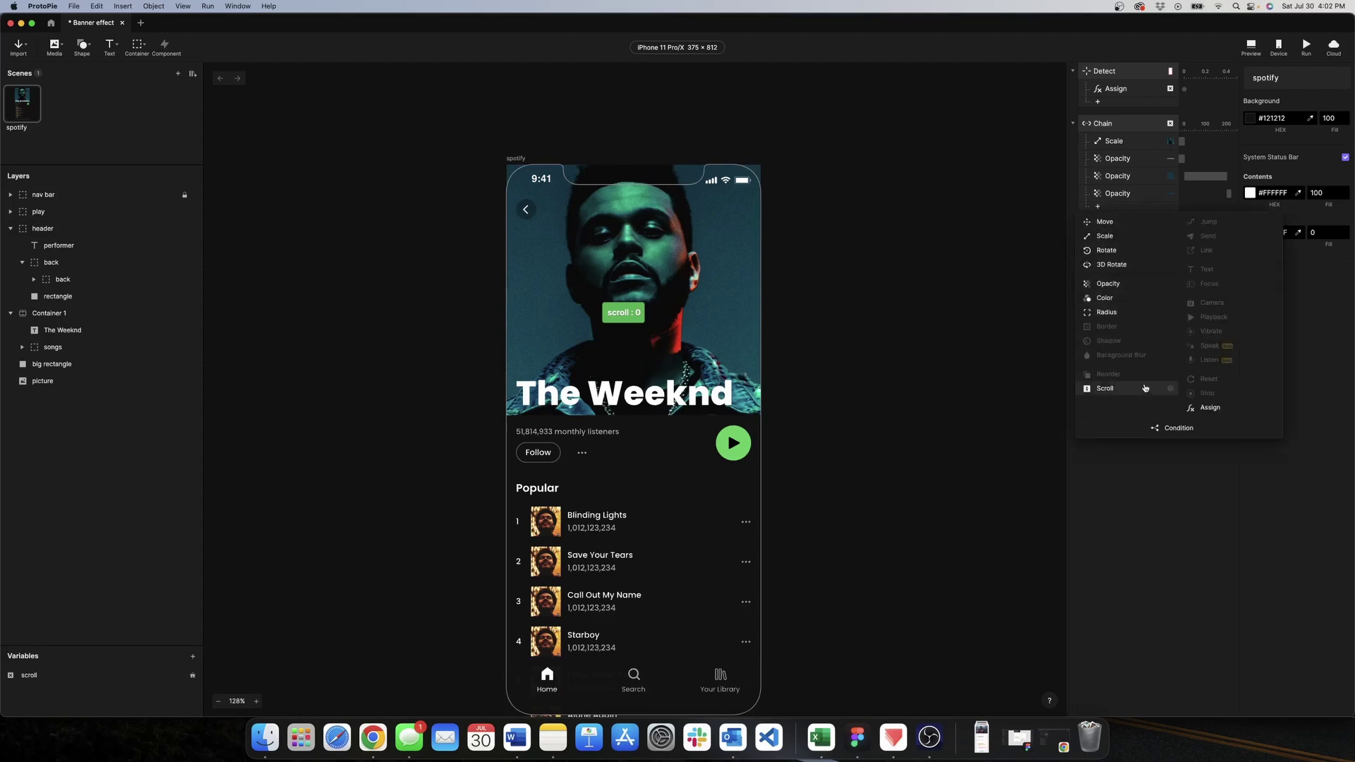
click(1113, 283)
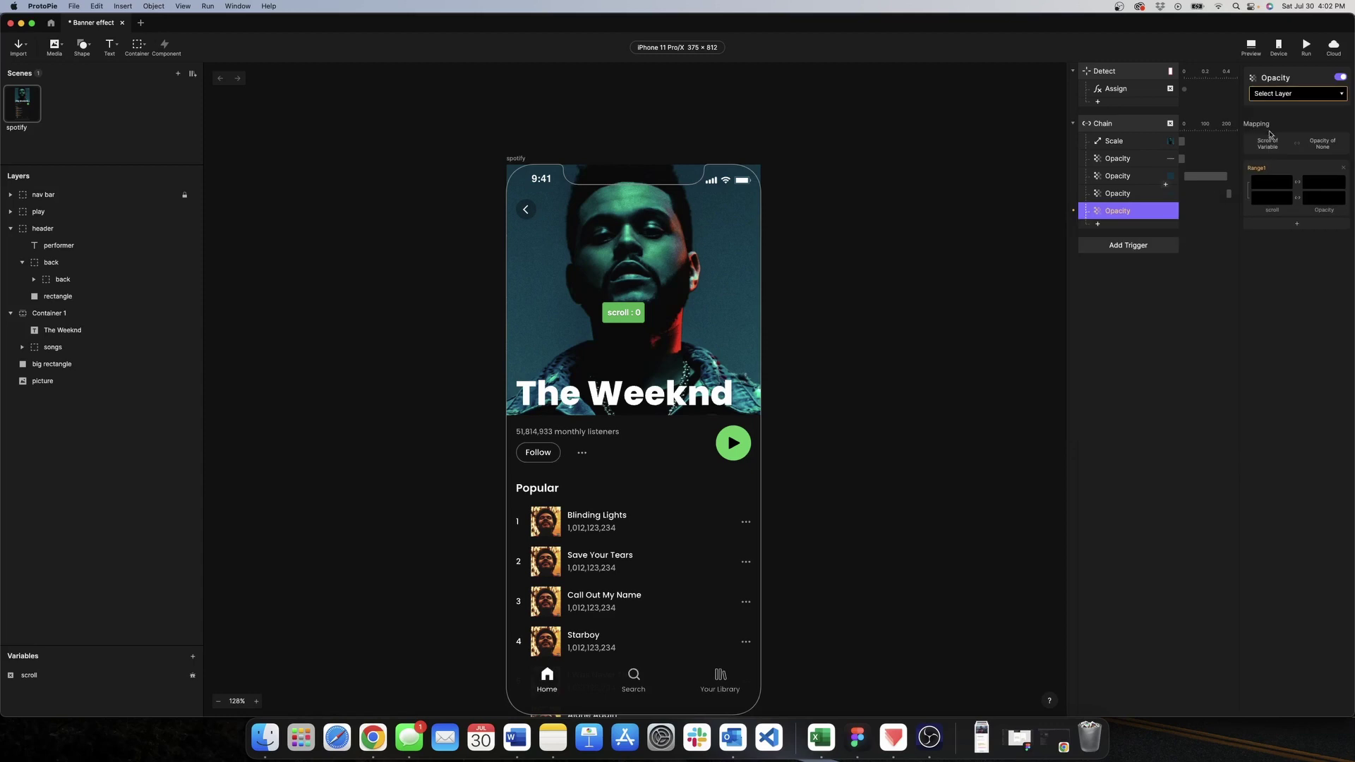
click(1279, 95)
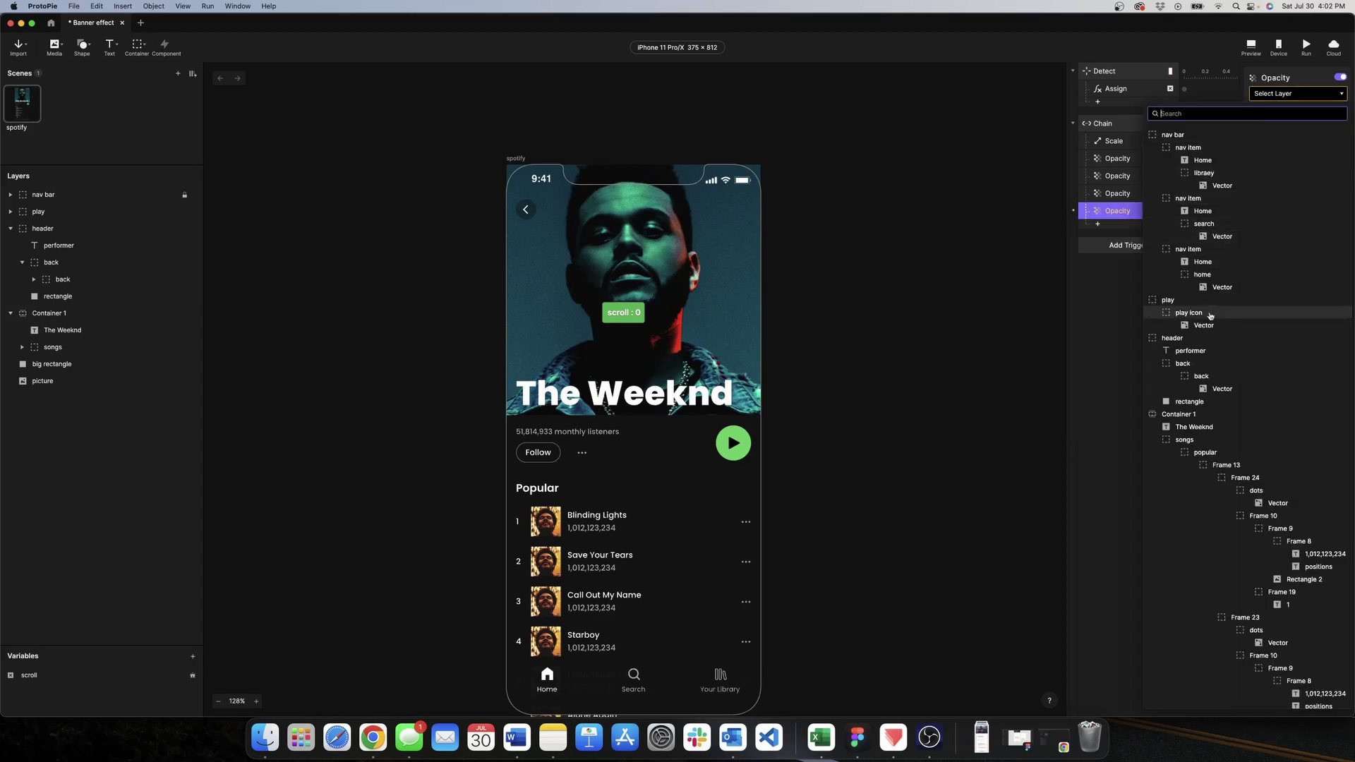
click(1198, 351)
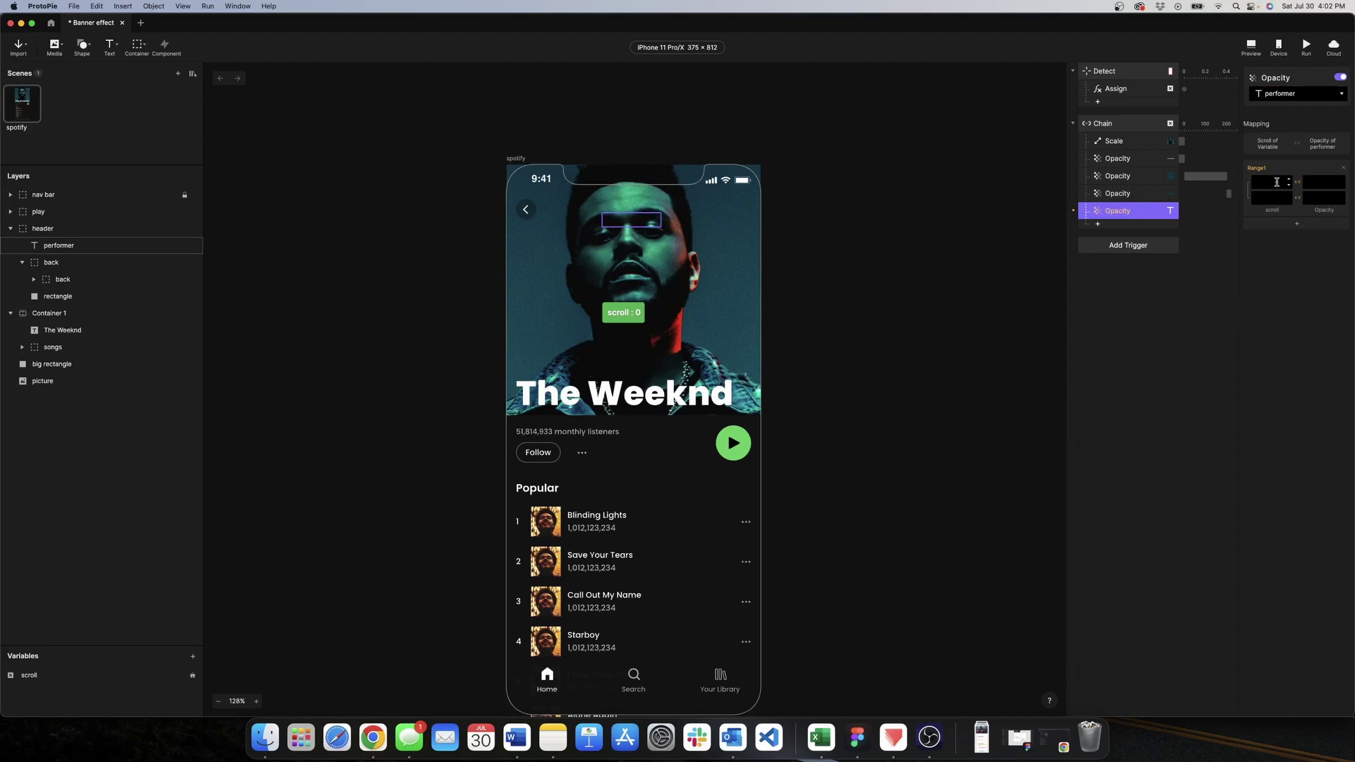
Preview the page, scroll it up to read the scroll value where the big title passes behind the header, and close the preview.
click(1251, 46)
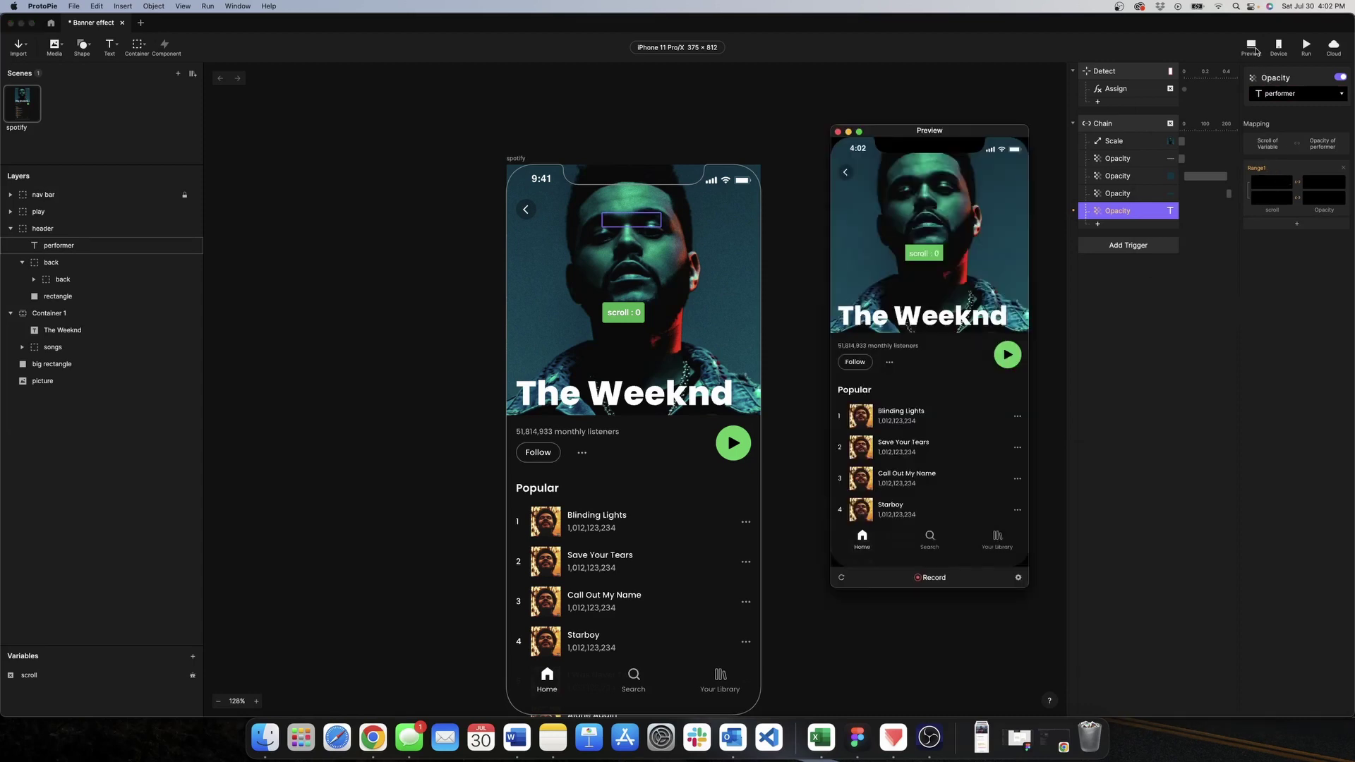
drag(917, 470, 906, 312)
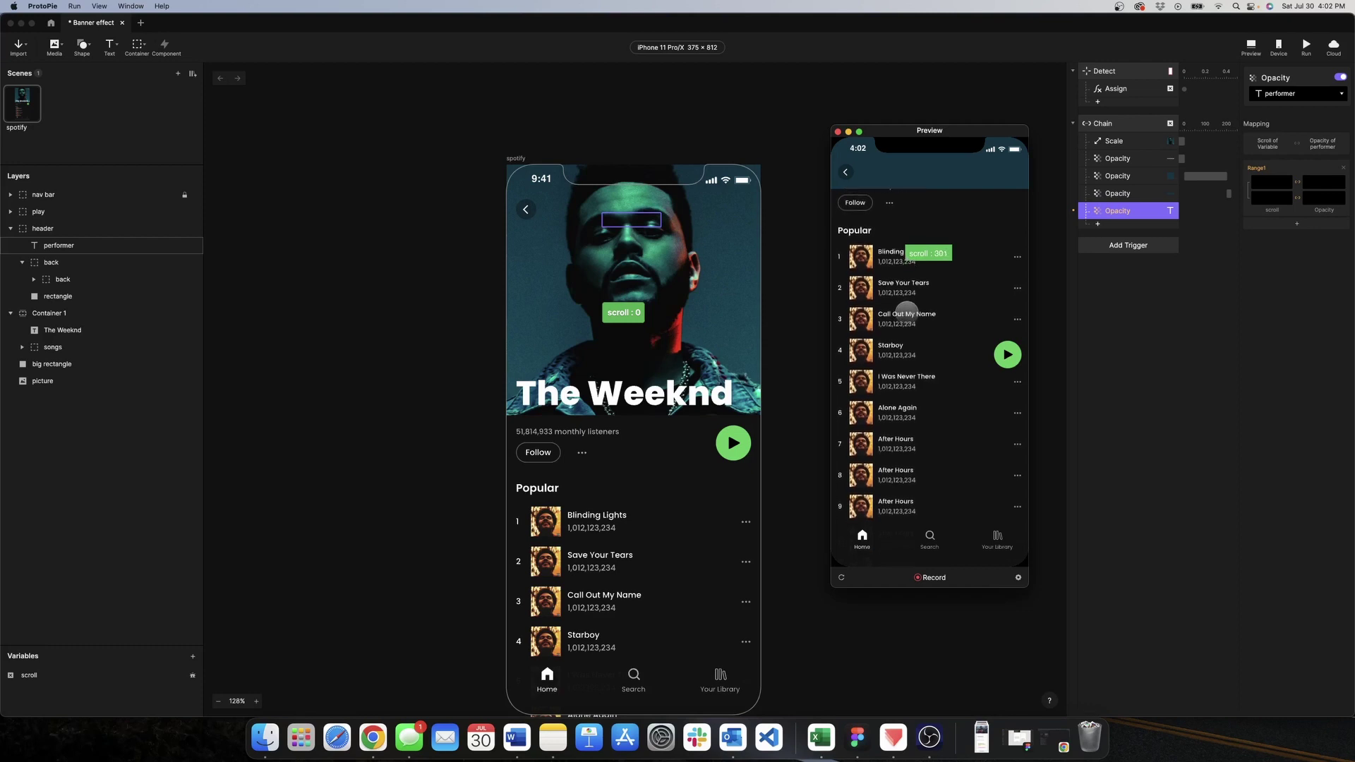
click(838, 132)
Map scroll 258 to opacity 0 and scroll 300 to opacity 100 for the performer text.
click(1273, 181)
text(-1)
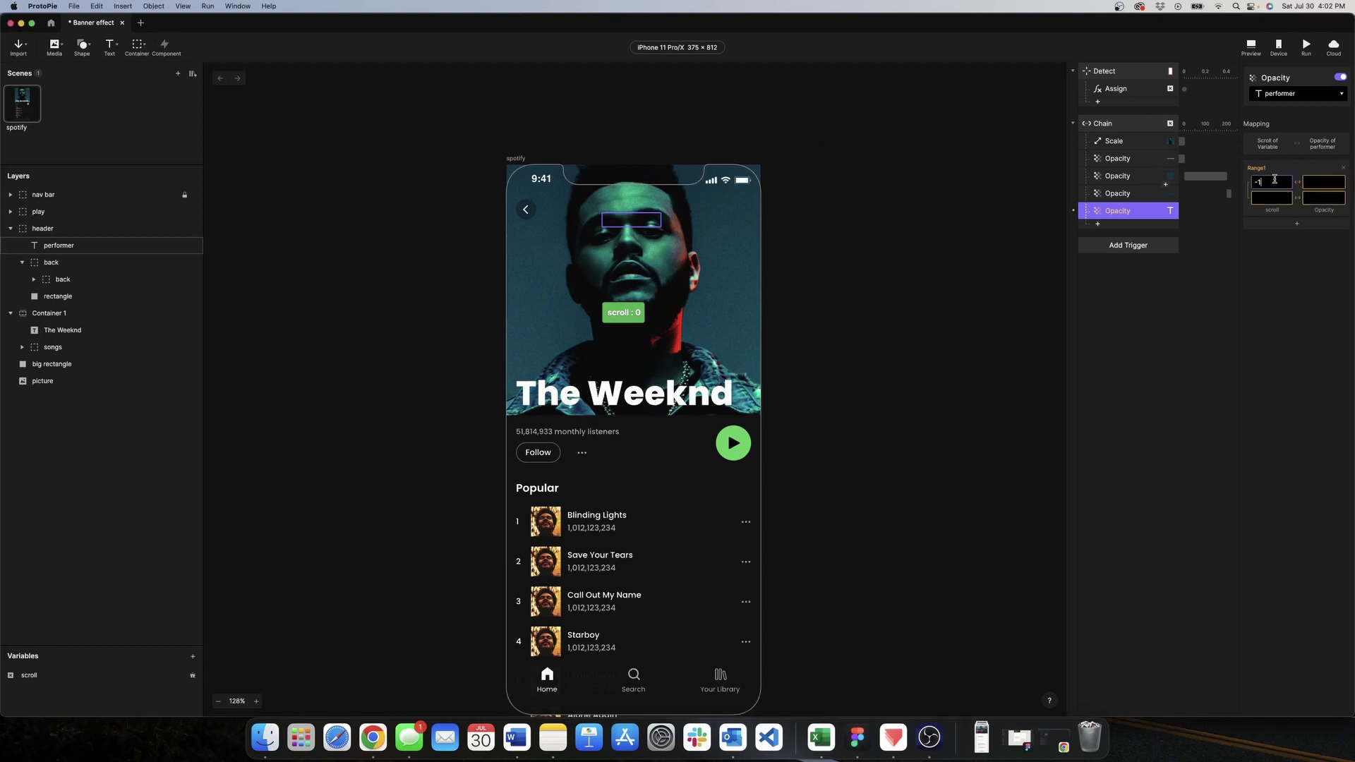
text(58)
click(1270, 195)
text(300)
click(1271, 184)
text(258)
click(1318, 185)
text(0)
click(1317, 197)
text(100)
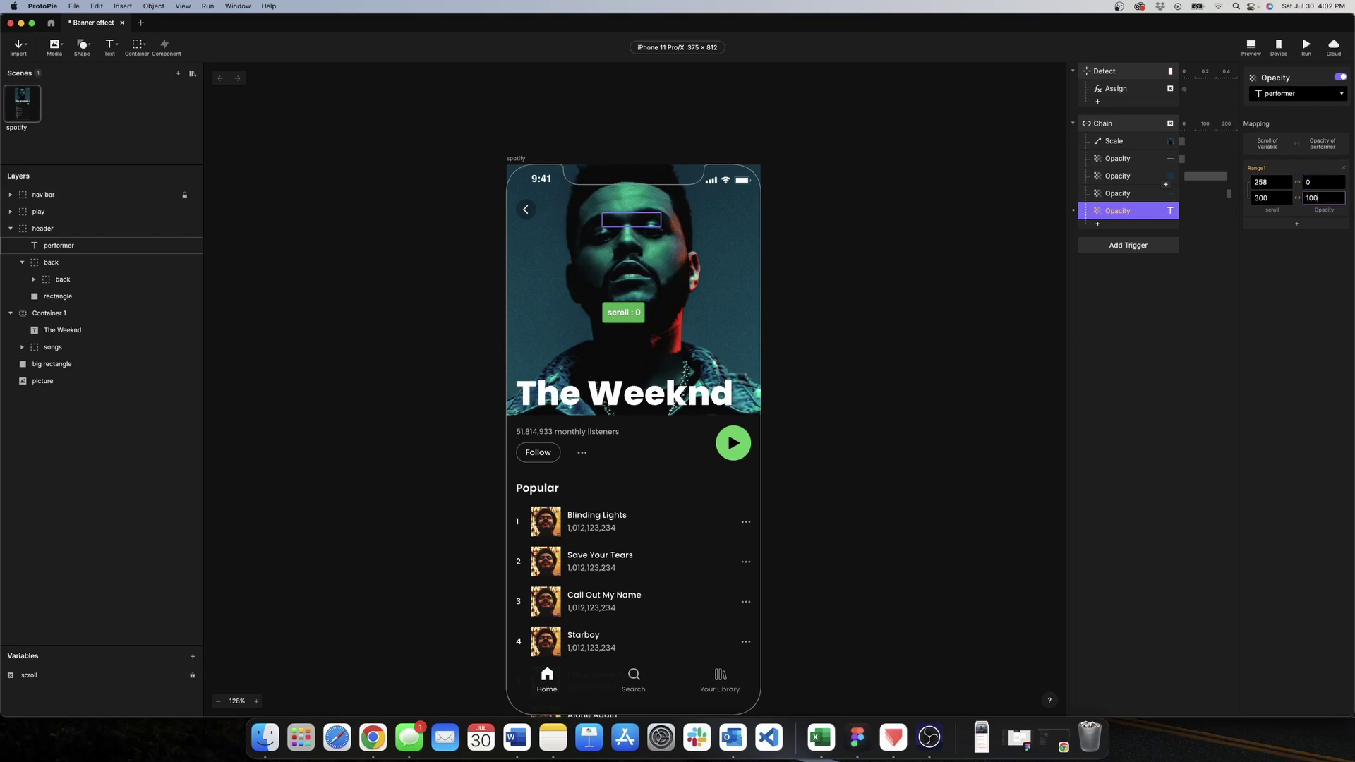
Preview the page, scroll it to check the performer name's fade-in in the header, and close the preview.
click(1251, 48)
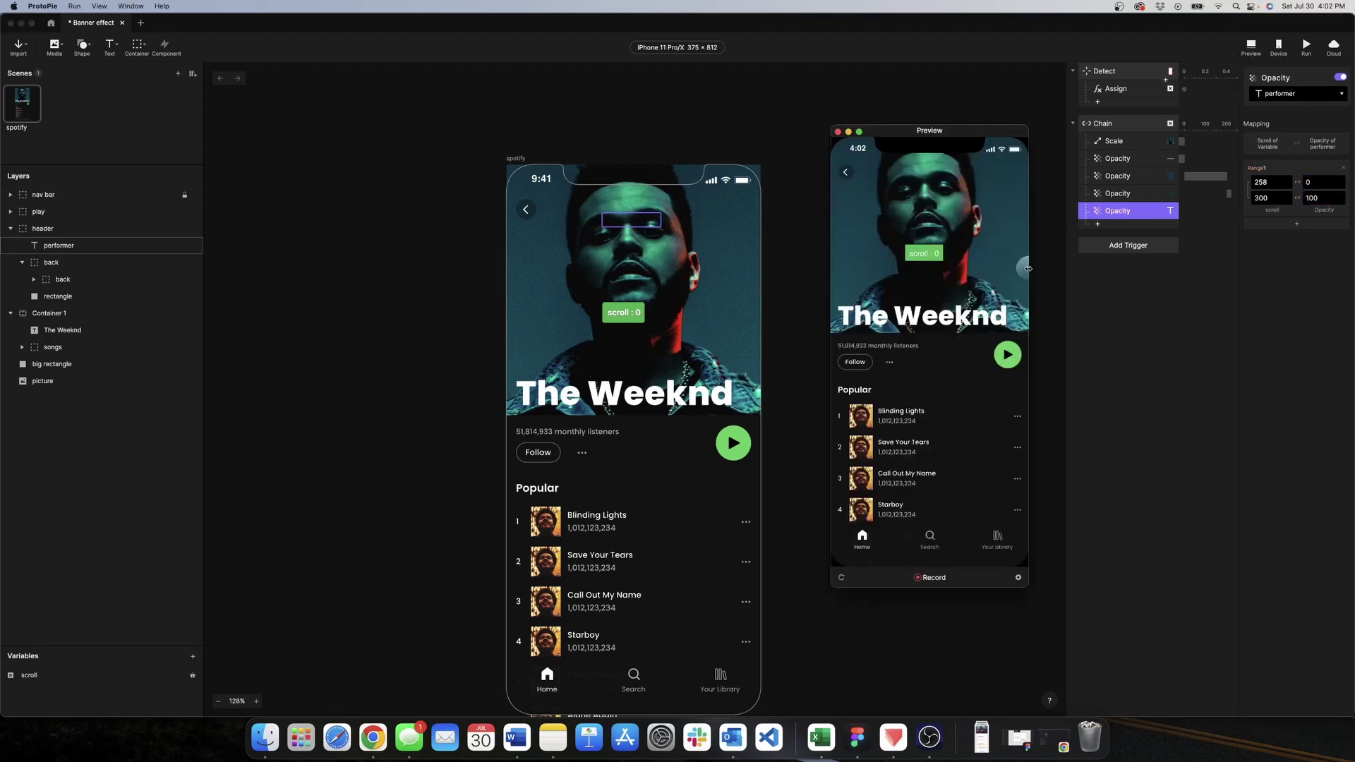
scroll(953, 464, down, 1)
drag(952, 465, 945, 402)
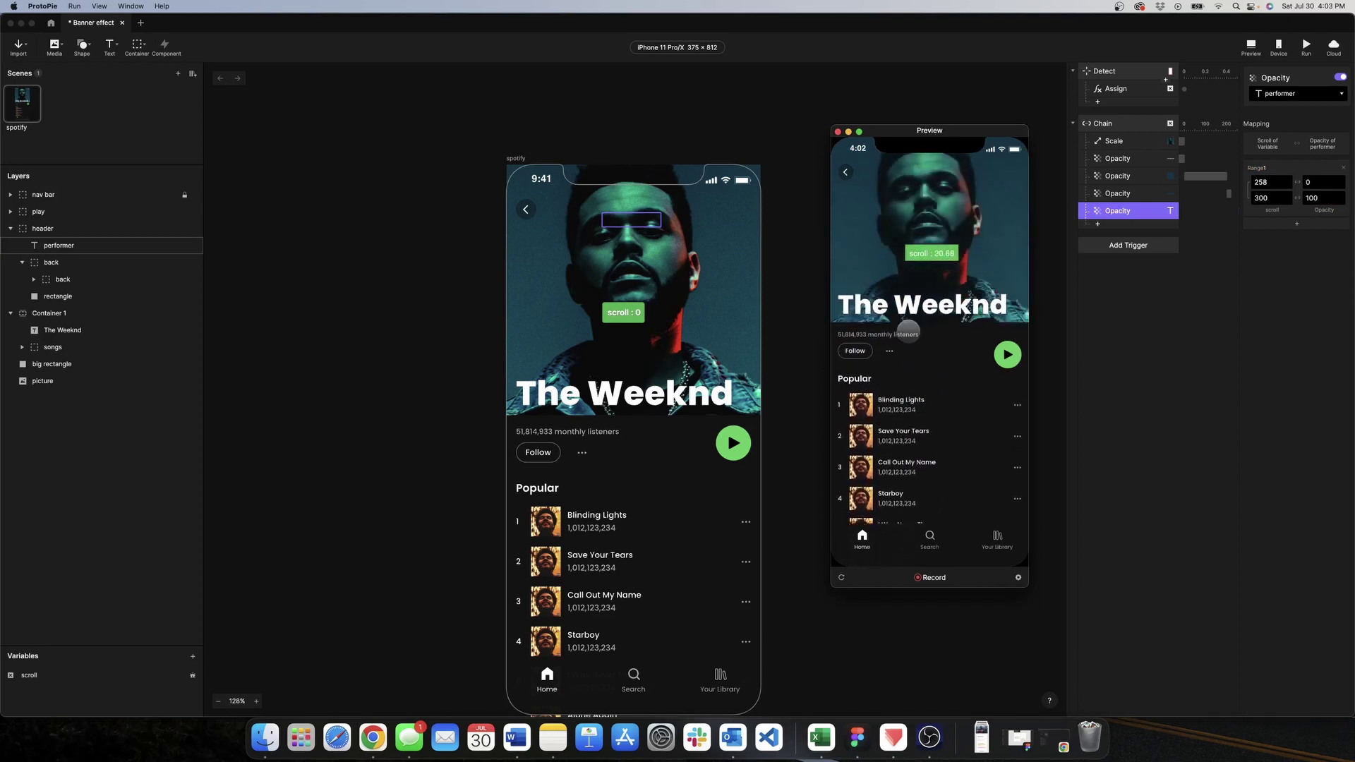
click(839, 133)
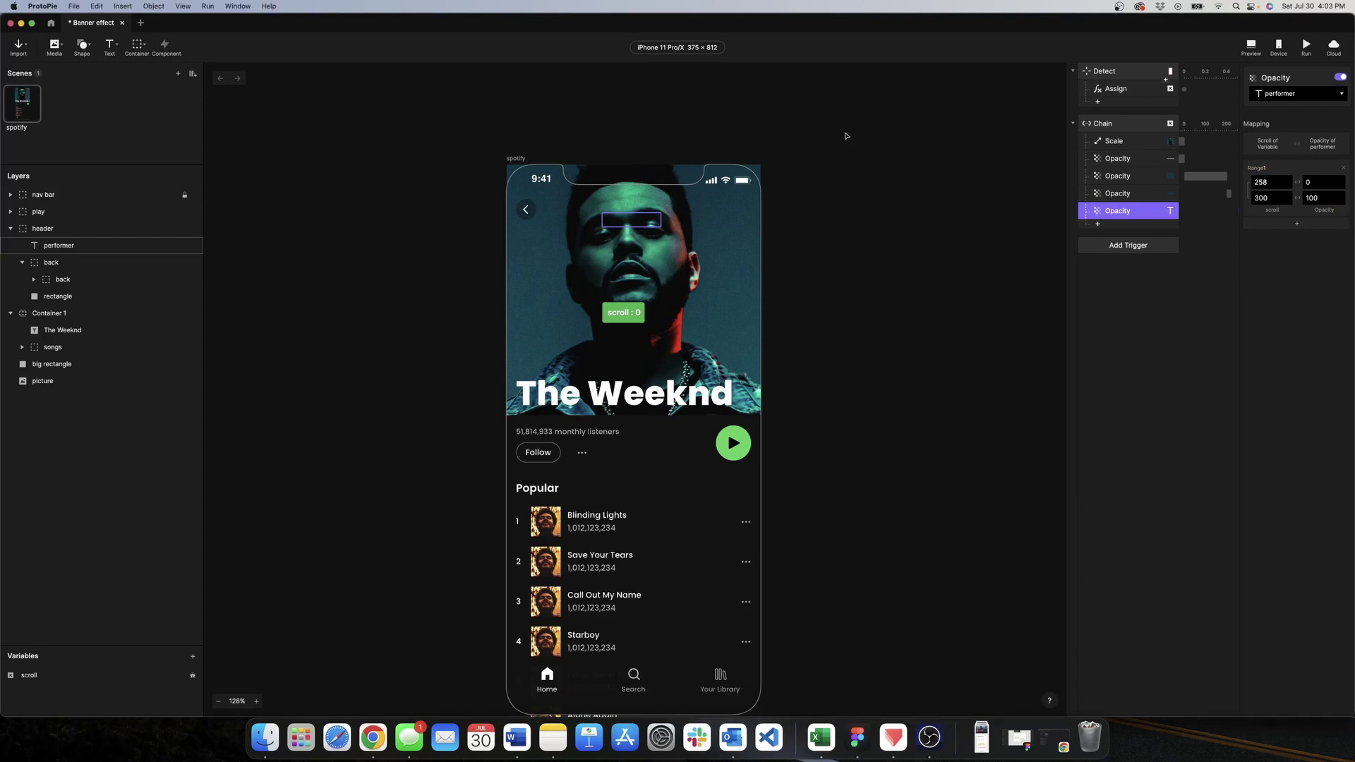
Add a Move response under the Chain trigger that targets the header's performer text.
click(1098, 224)
click(1106, 240)
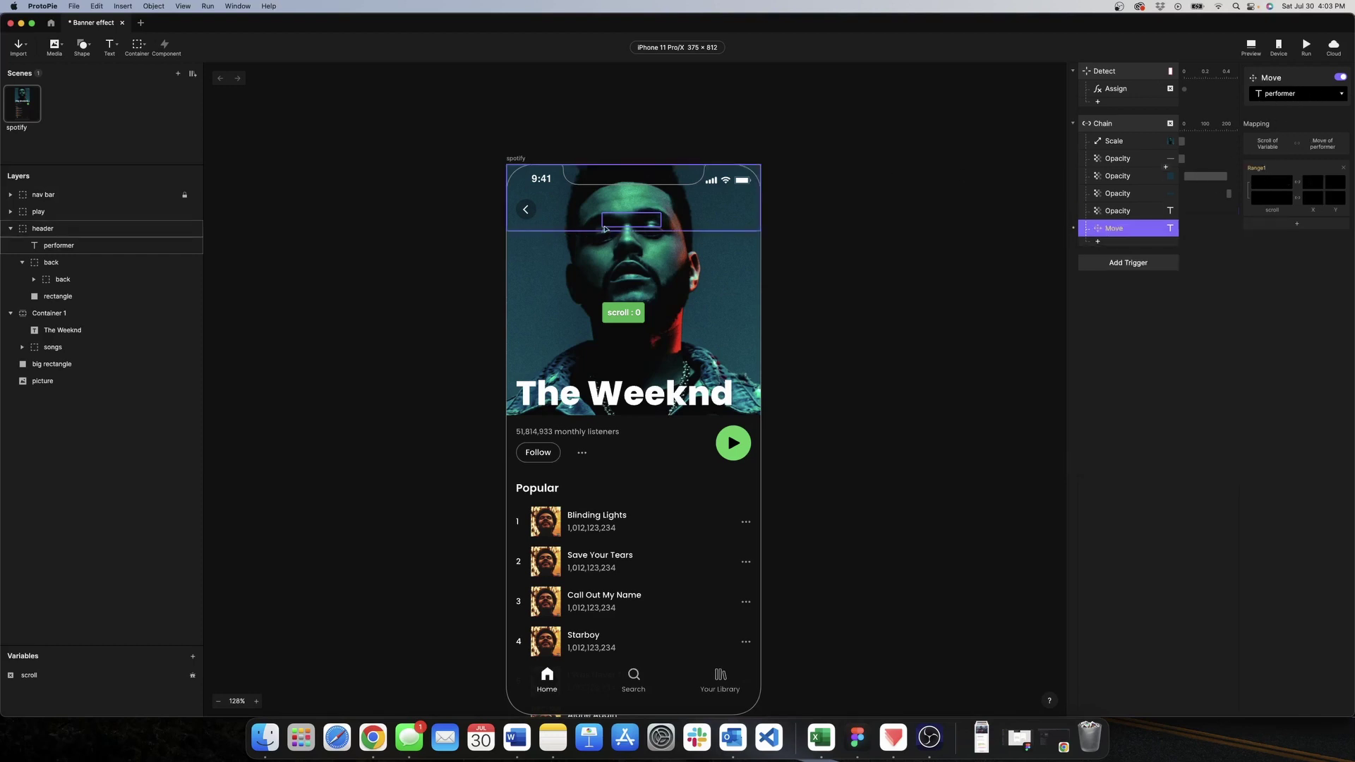
Try shifting the performer text slightly upward on the canvas to find its end position, and undo the shift.
double_click(633, 219)
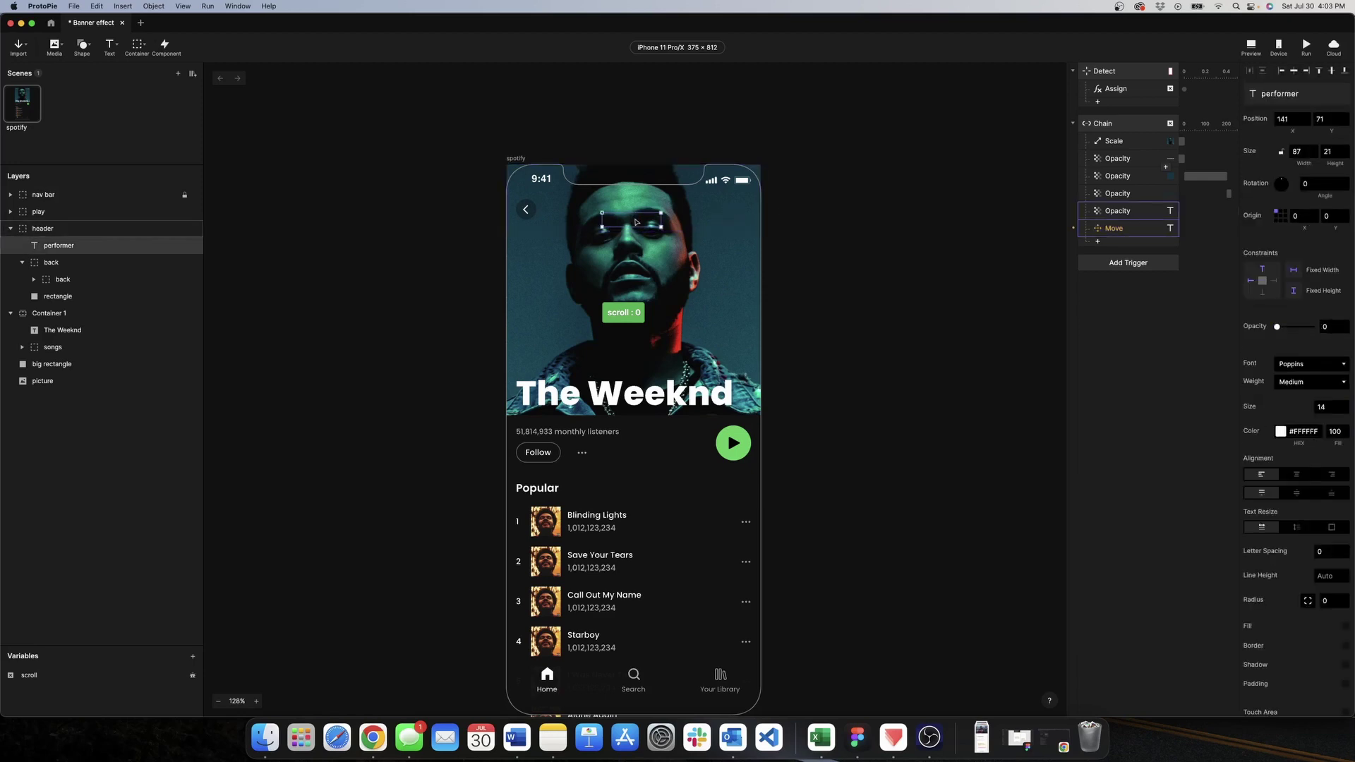
drag(635, 221, 635, 212)
key(super+z)
Map scroll 258 to Y 71 and scroll 300 to Y 55 in the performer text's Move response.
click(1135, 233)
click(1277, 180)
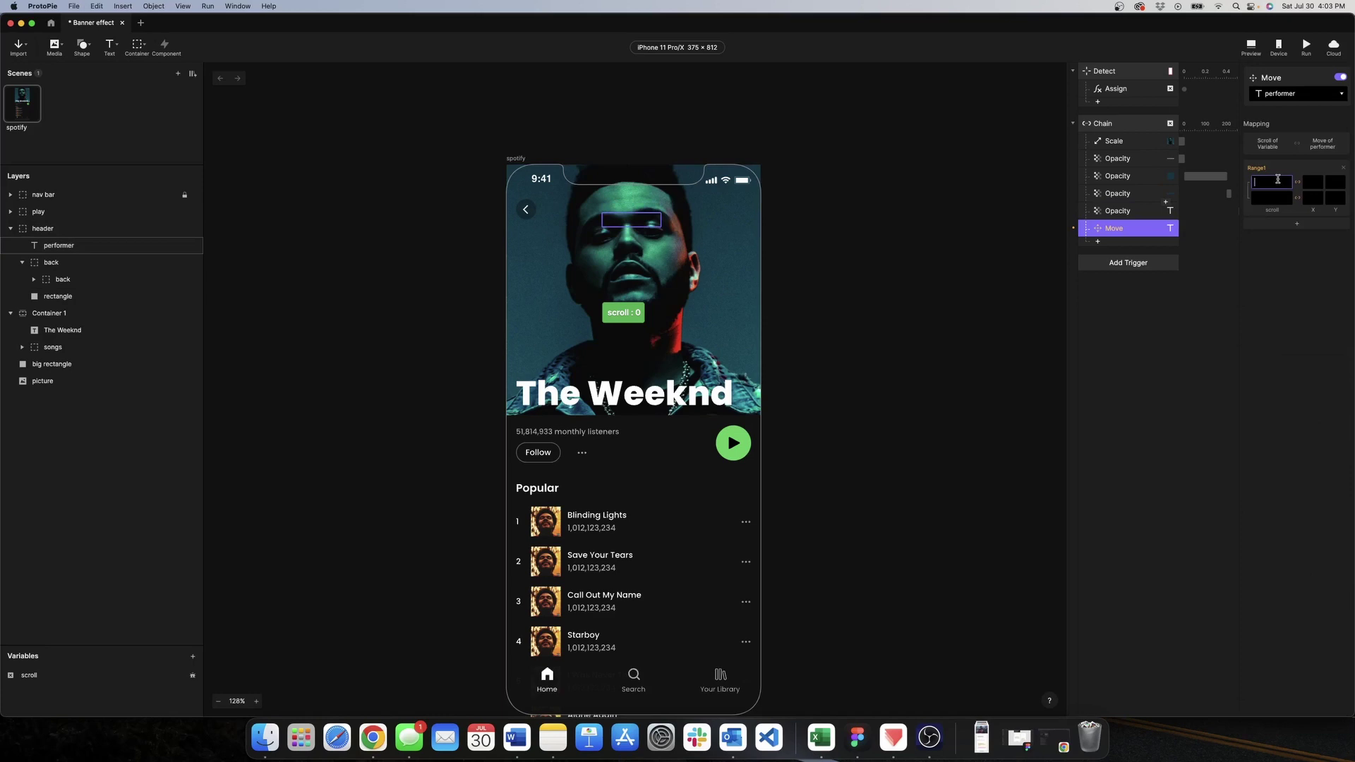
text(258)
click(1273, 194)
text(300)
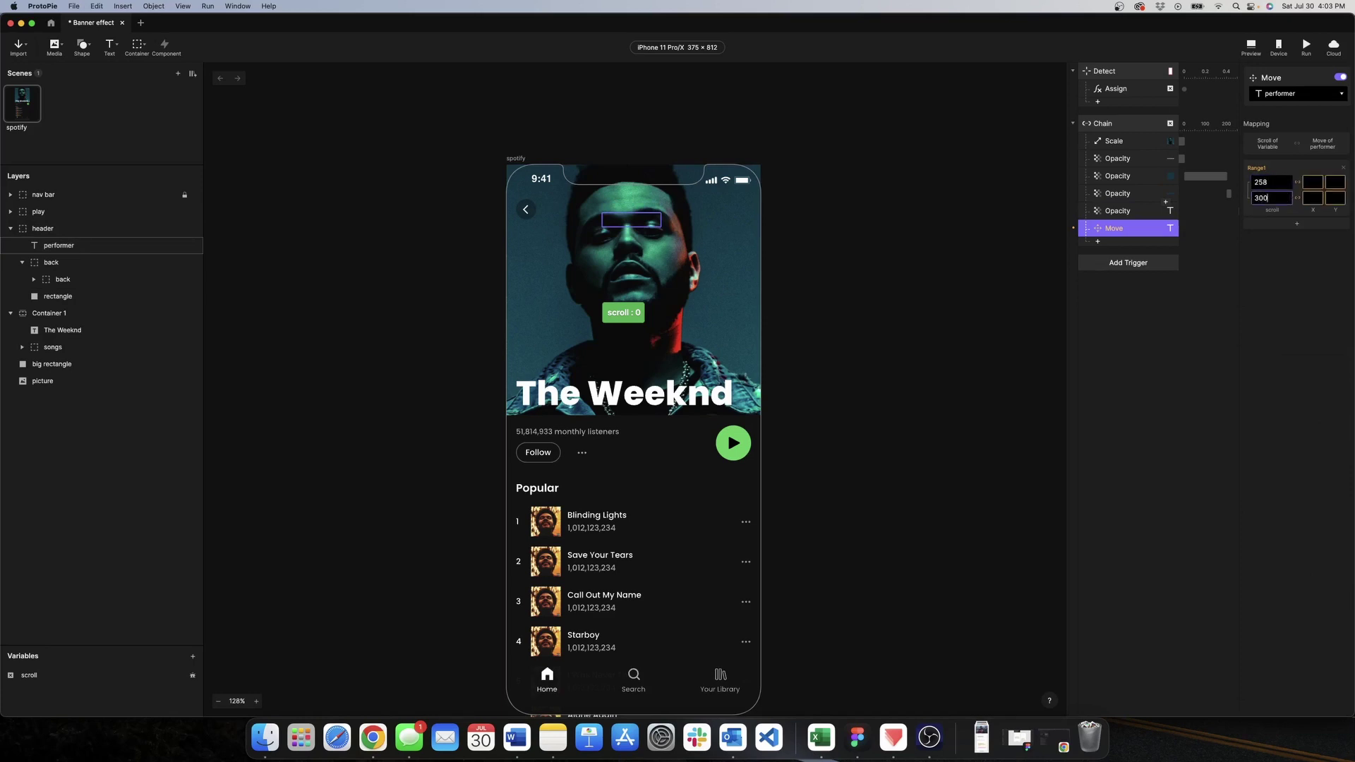
click(1327, 183)
click(1336, 196)
text(55)
key(Return)
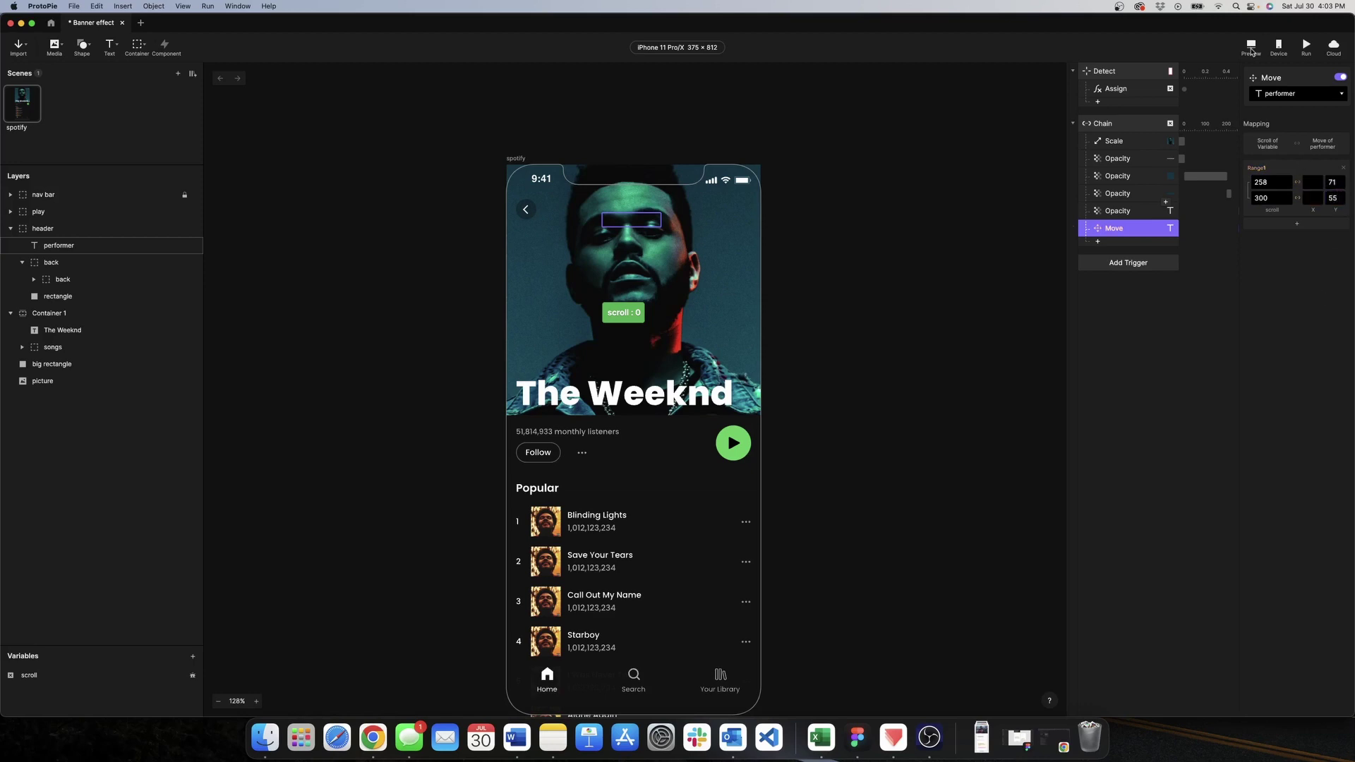
Preview the page, scroll it up and back down to check the performer name's upward movement, and close the preview.
click(1251, 47)
drag(943, 459, 939, 301)
drag(943, 265, 946, 475)
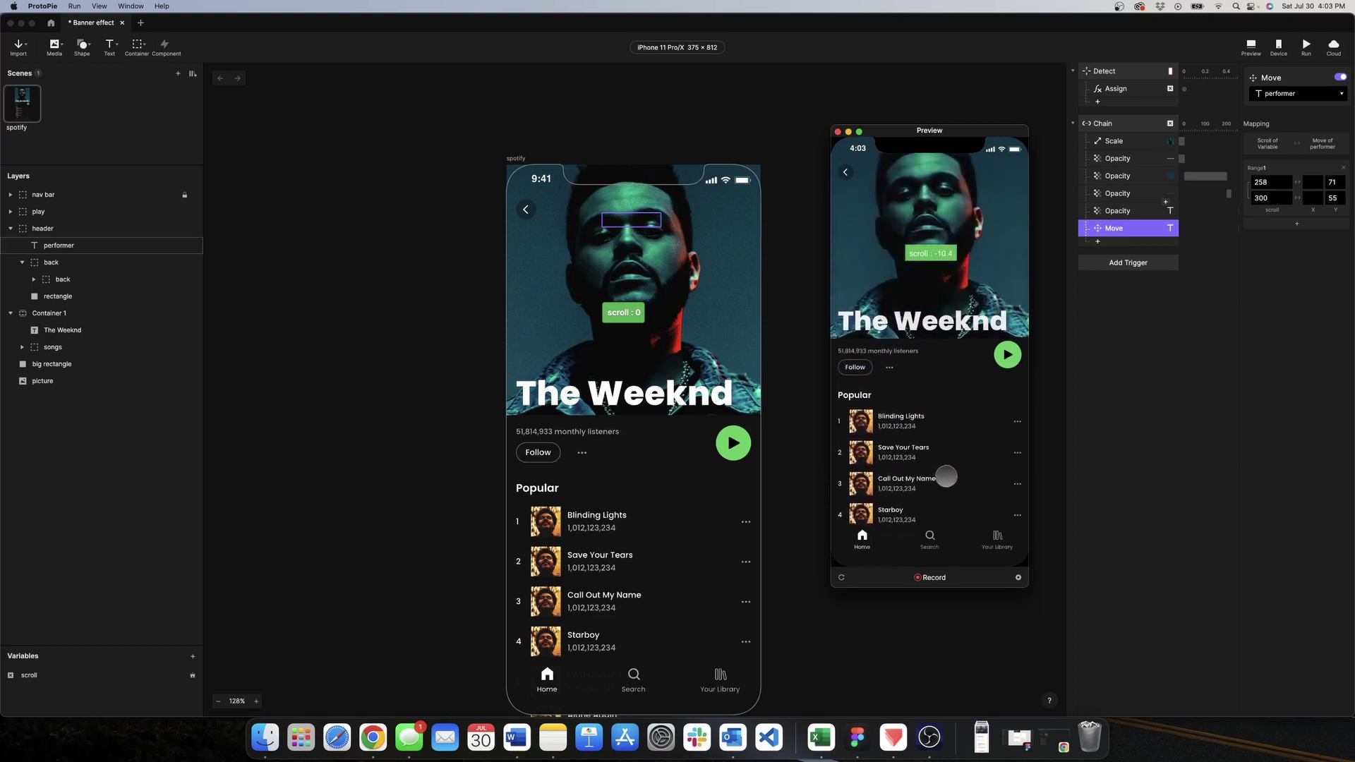
click(838, 132)
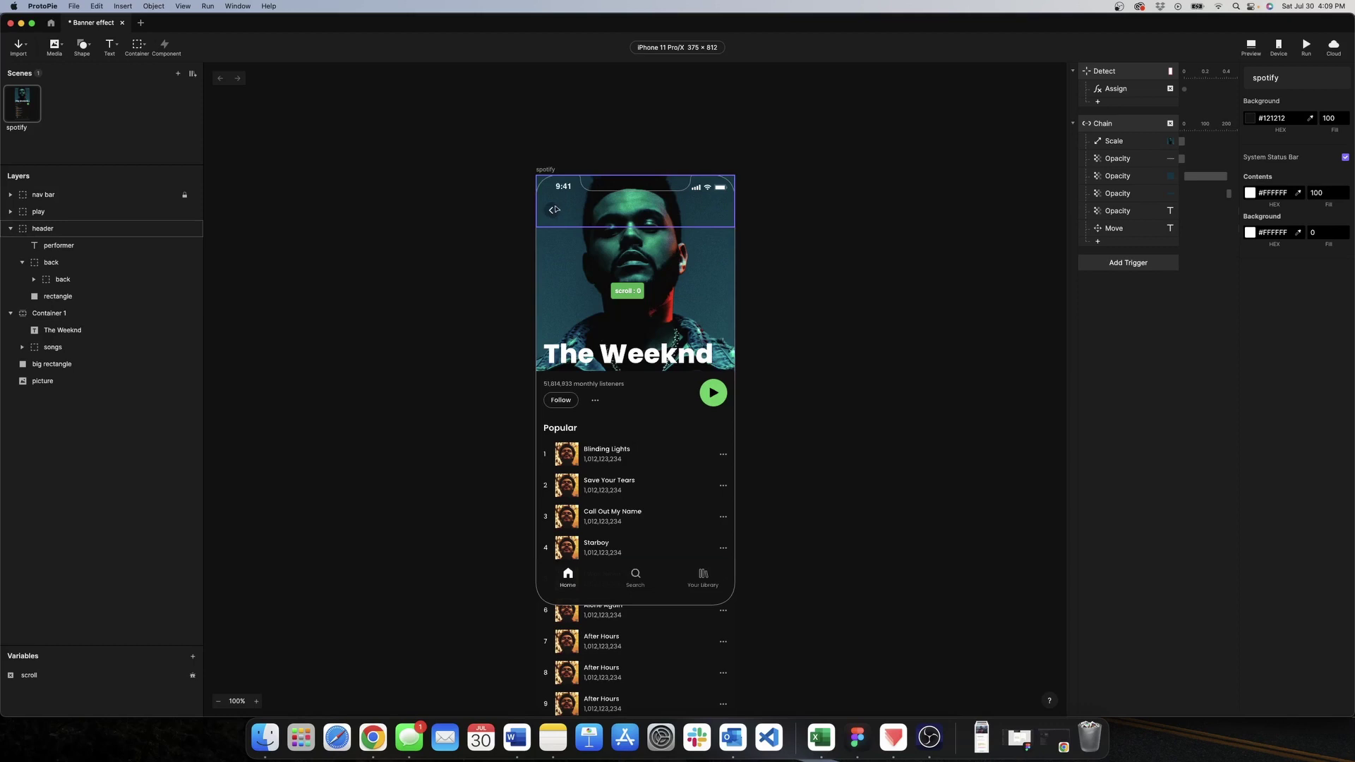
Add a Color response under the Chain trigger that targets the header's round back button.
scroll(551, 212, up, 5)
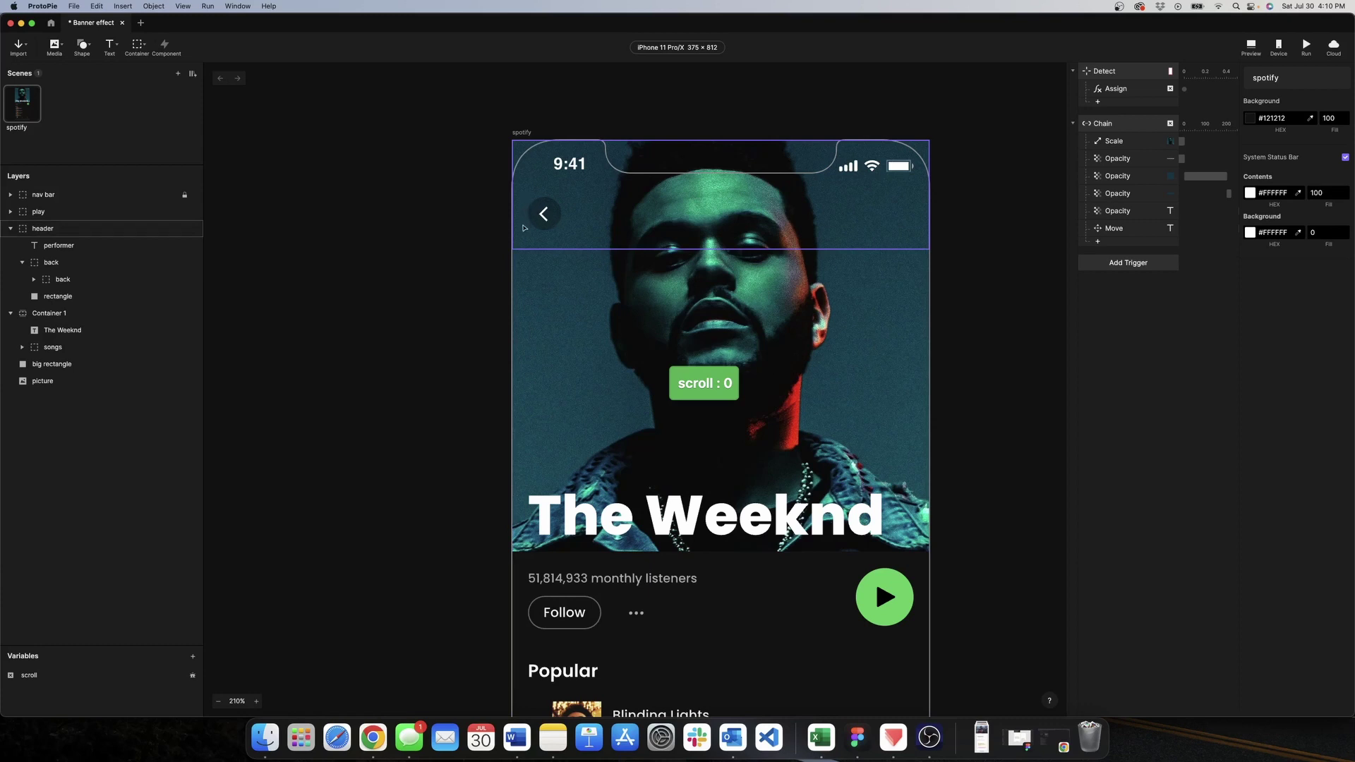
scroll(520, 212, down, 3)
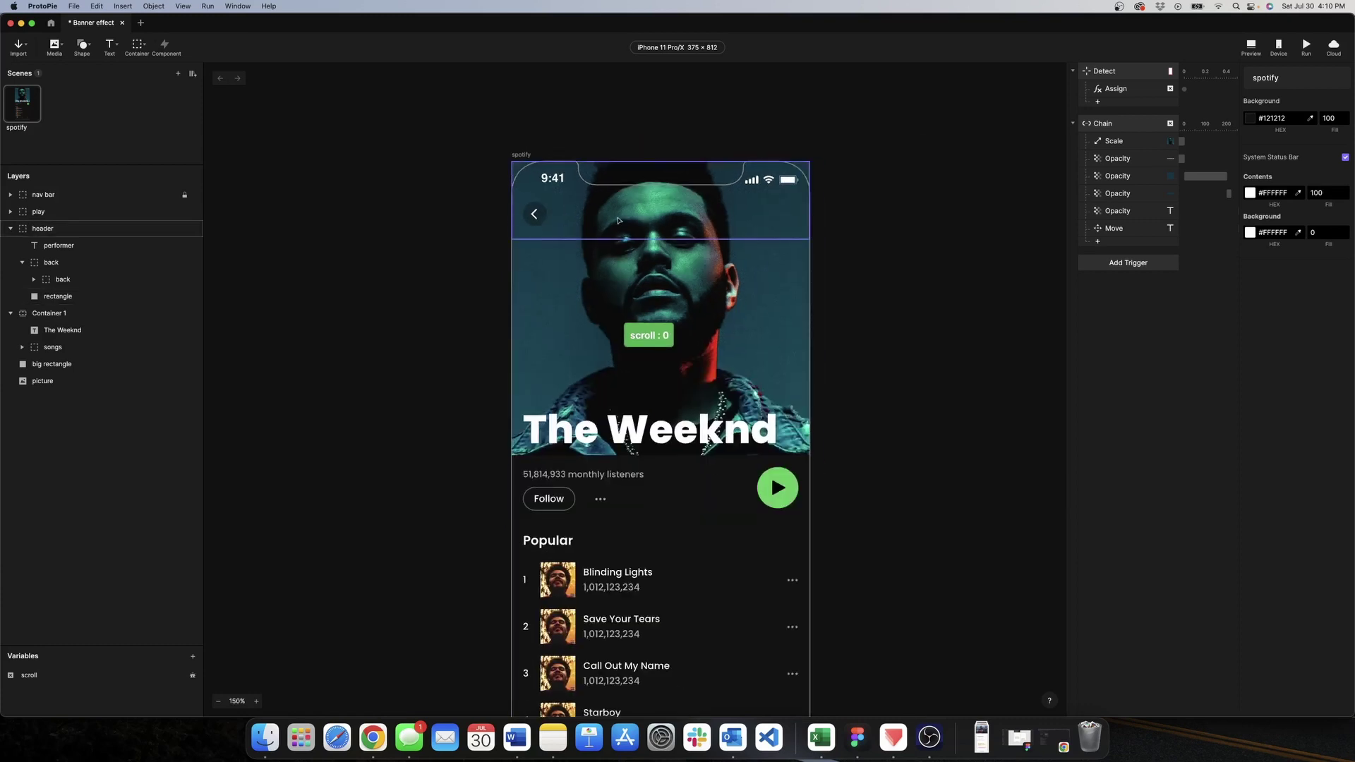
double_click(542, 218)
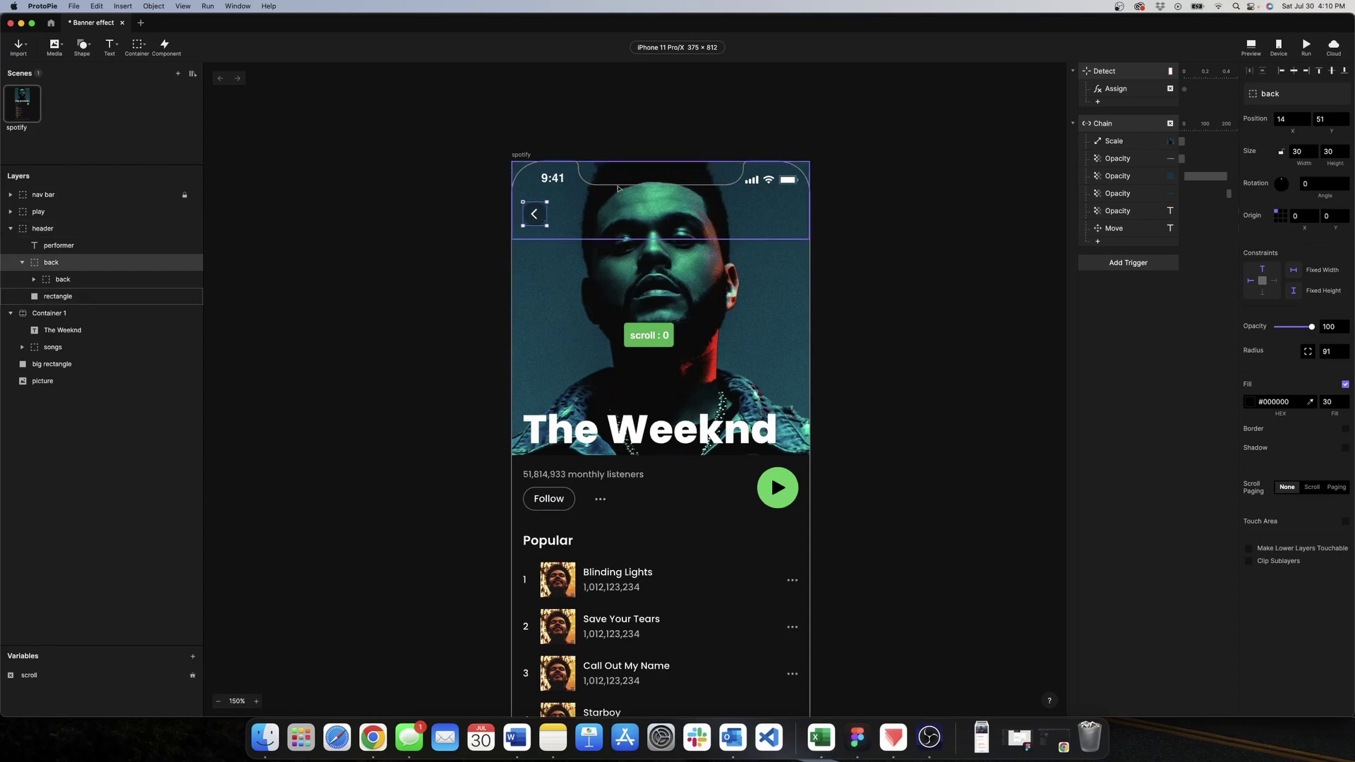
click(1097, 242)
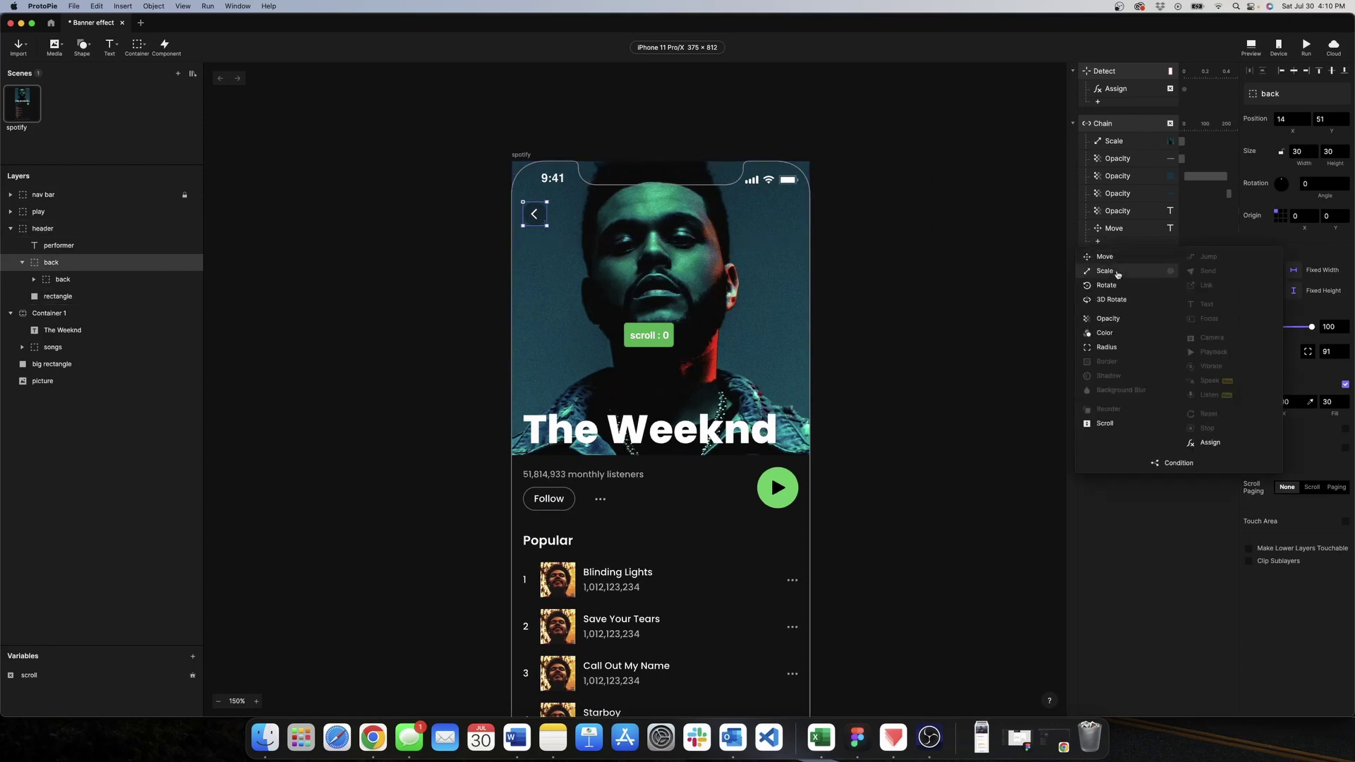
click(1105, 333)
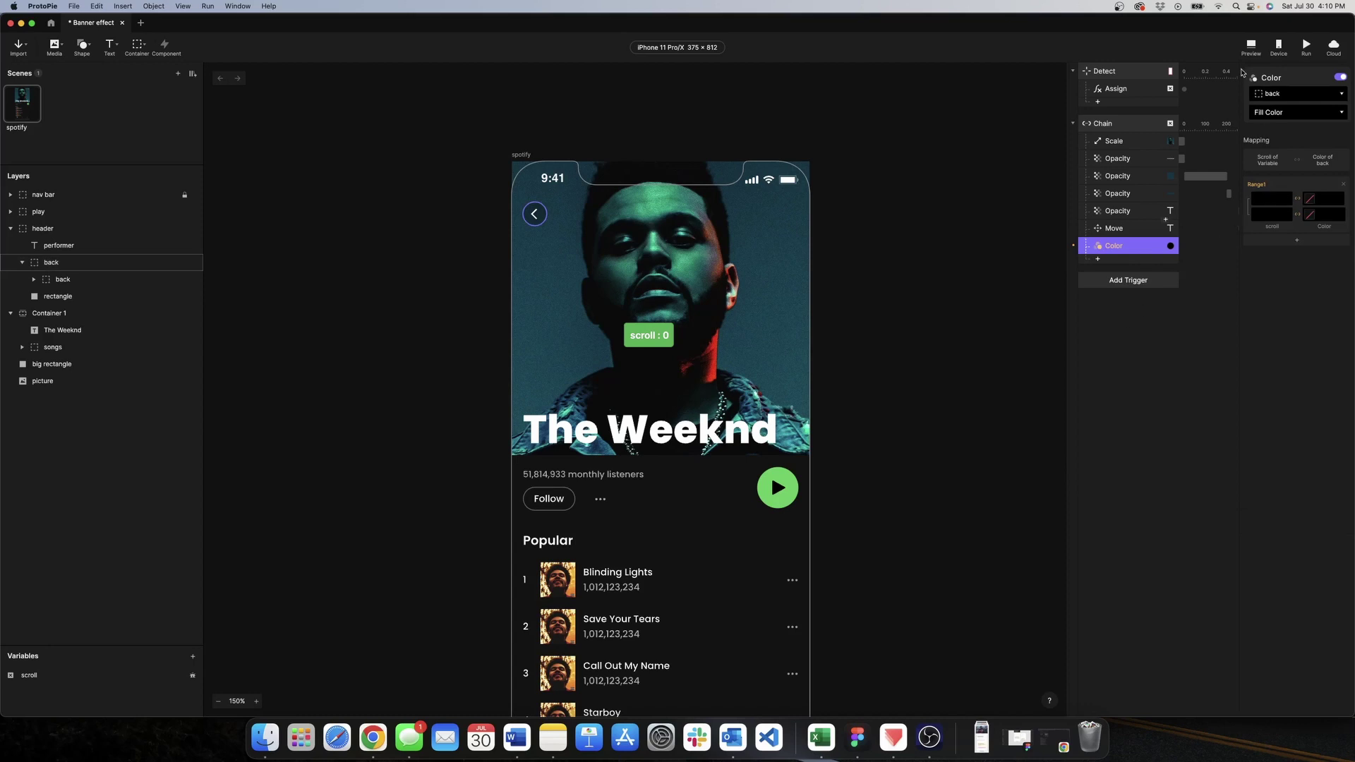
Preview the page, scroll it up to read the scroll values for the back button's colour change, and close the preview.
click(1249, 51)
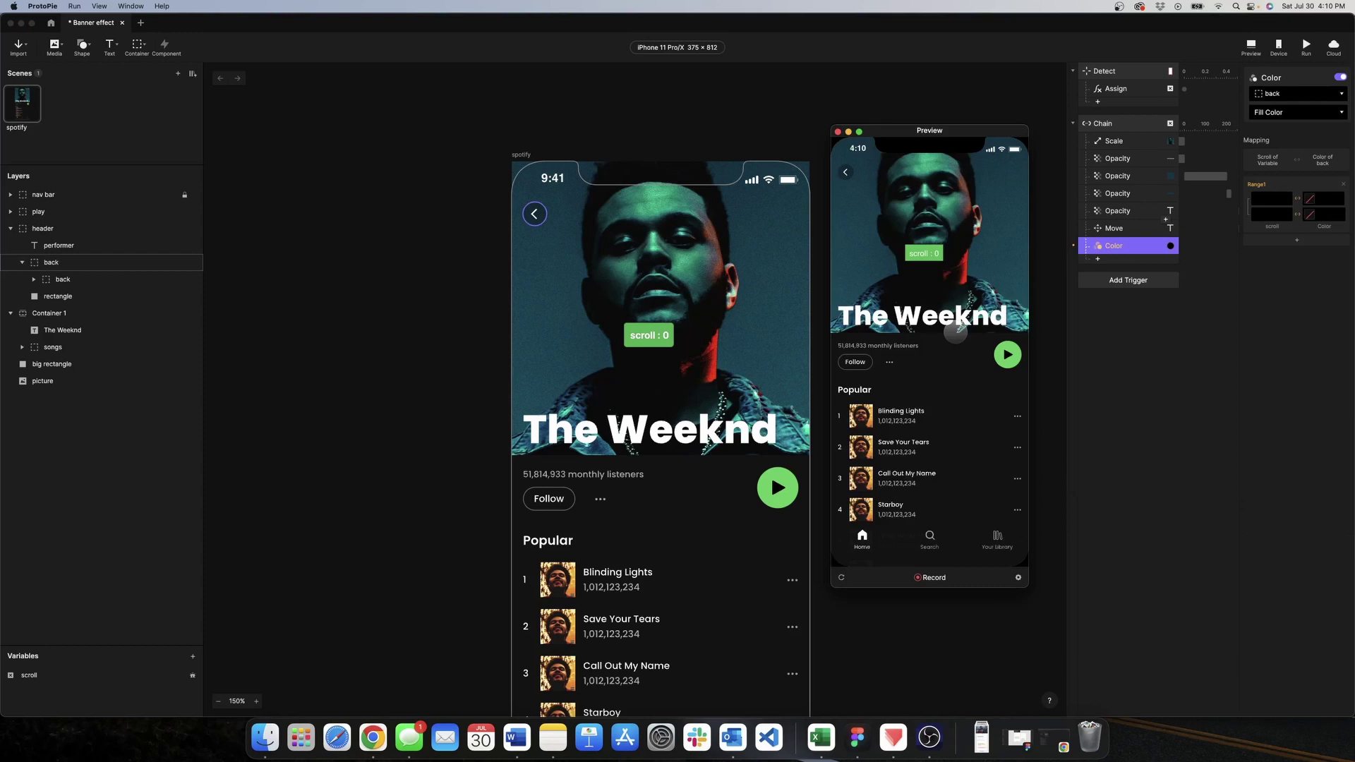
drag(941, 376, 921, 254)
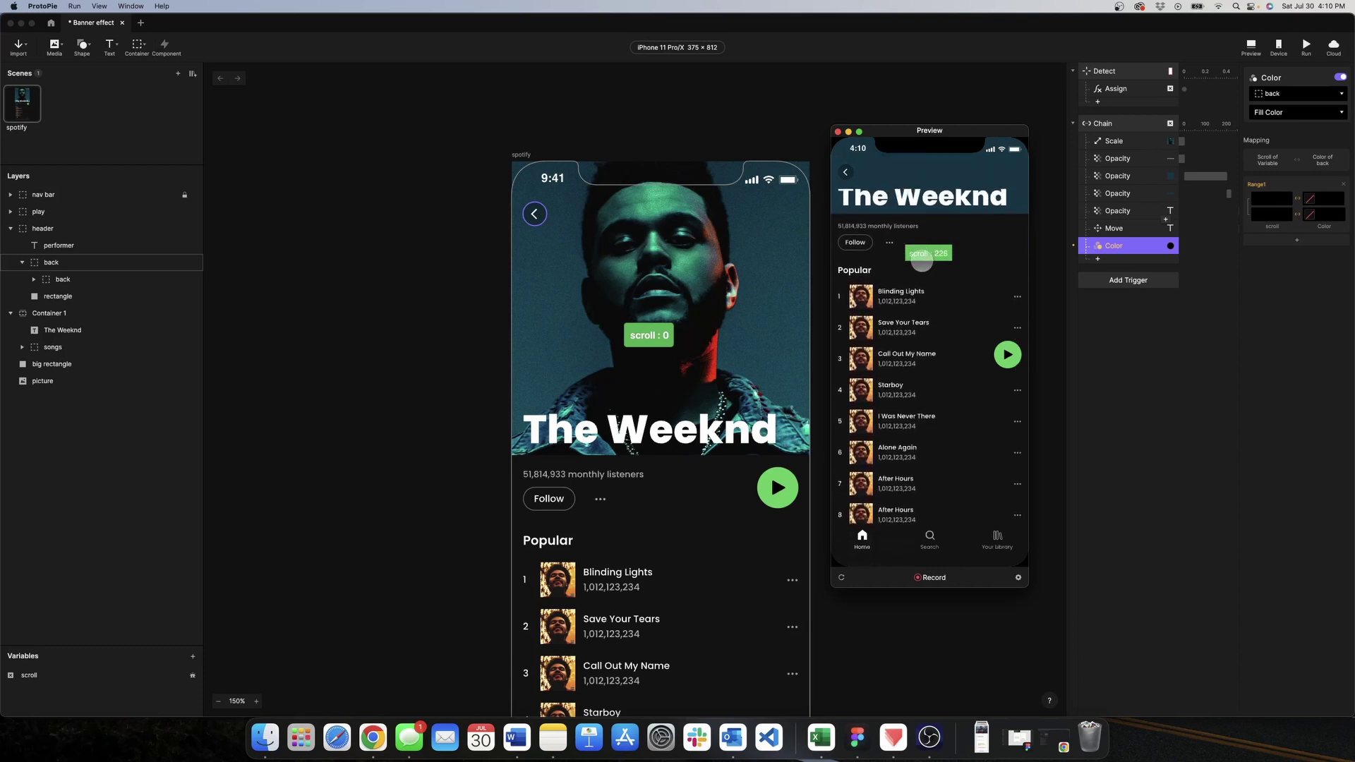
click(837, 132)
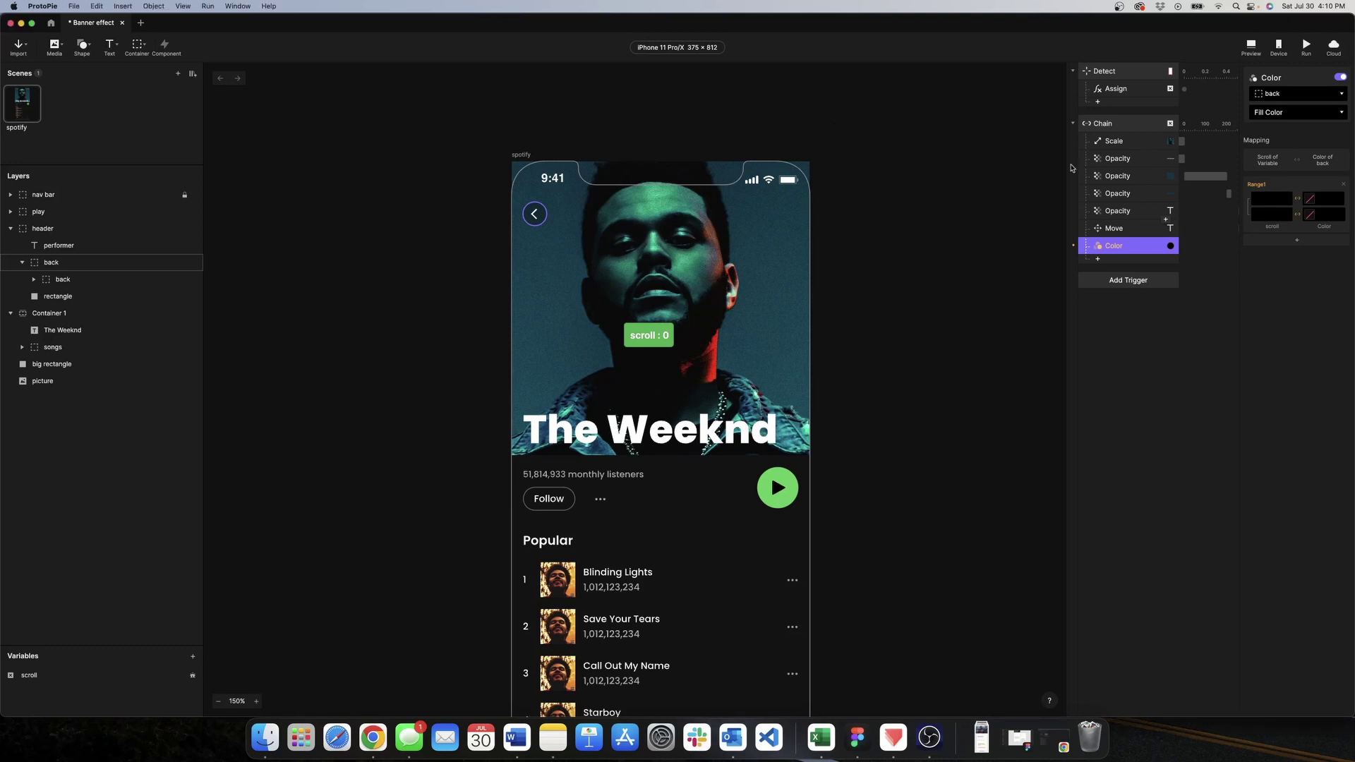
Map scroll 150 to black and scroll 220 to the dark teal #063D4E for the back button's fill color.
click(1259, 198)
text(150)
click(1265, 215)
click(1307, 214)
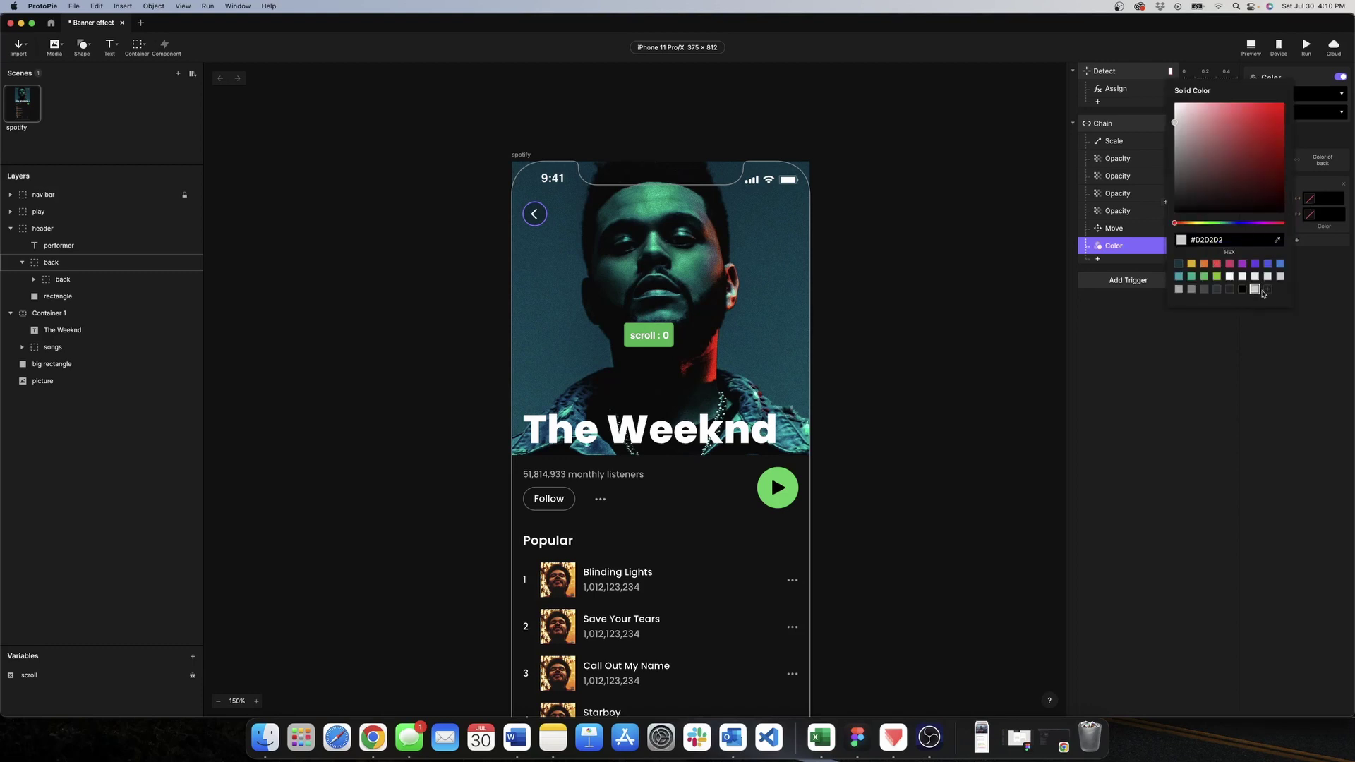
click(1241, 288)
click(1311, 217)
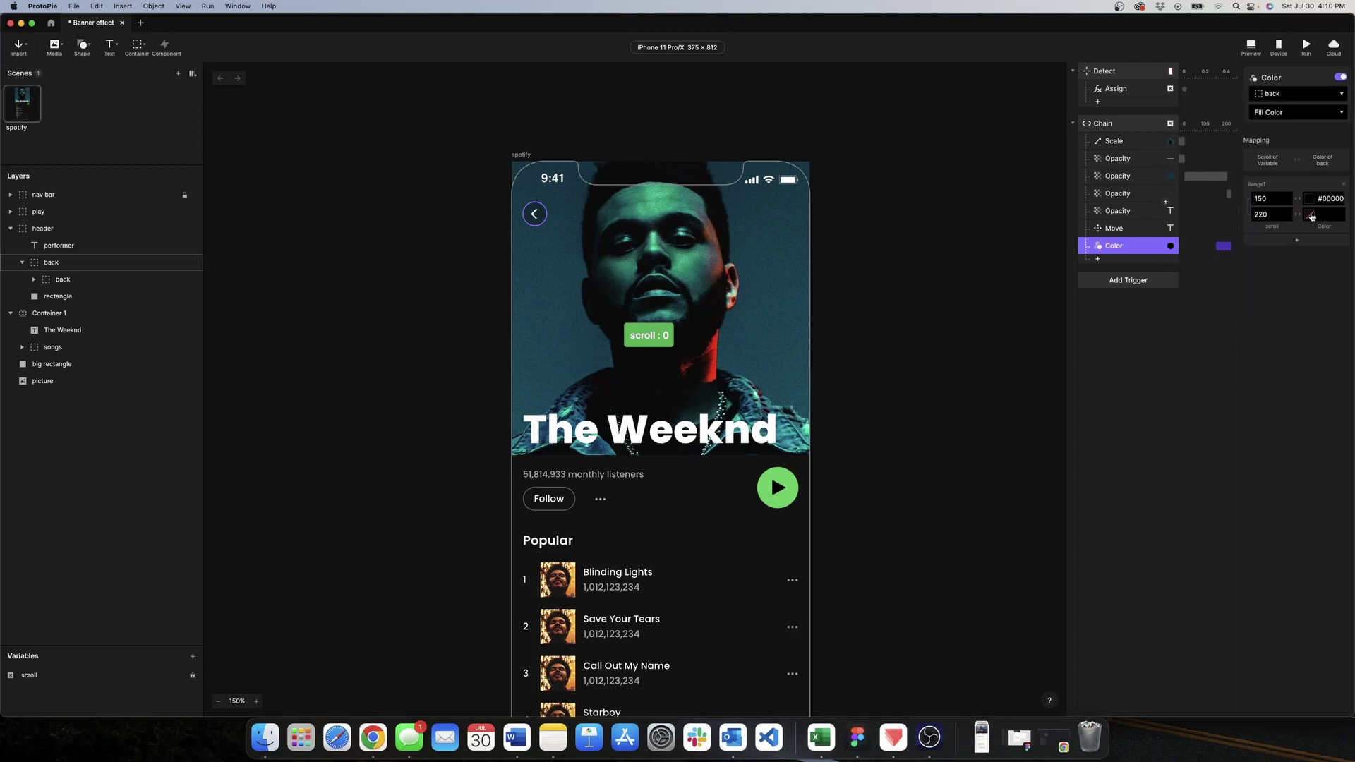
click(1311, 217)
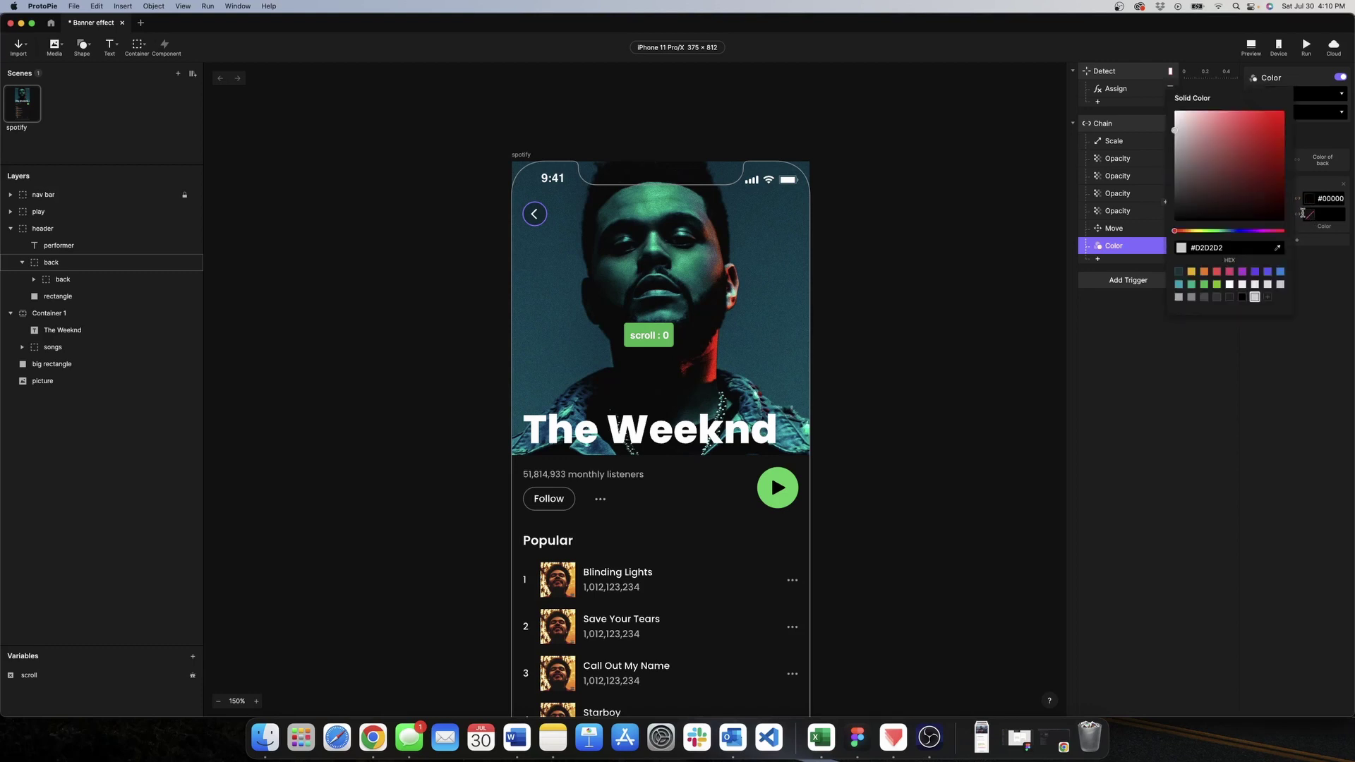
click(1180, 274)
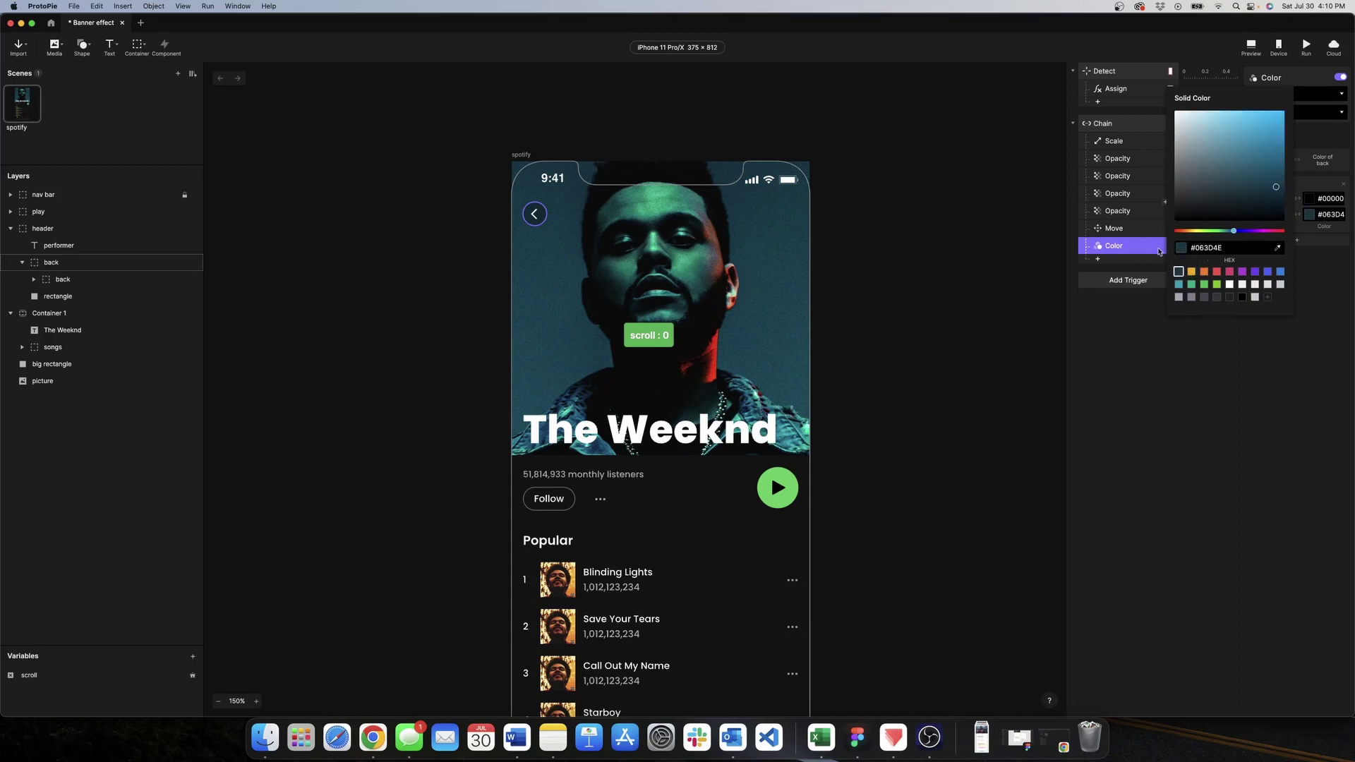
click(1312, 284)
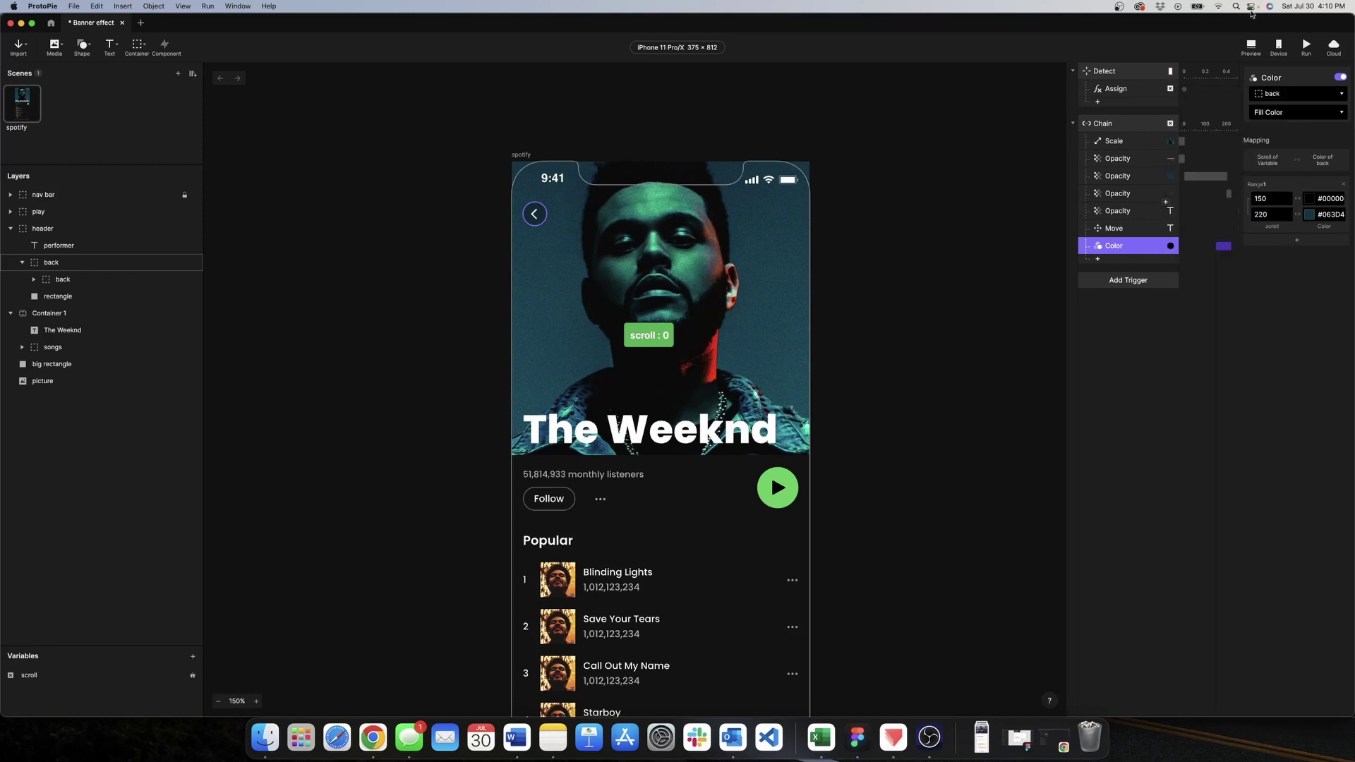
Preview the page to check the back button's fill color change on scroll, and close the preview.
click(1251, 46)
mouse_move(949, 479)
mouse_down()
mouse_move(932, 337)
mouse_move(944, 478)
mouse_up()
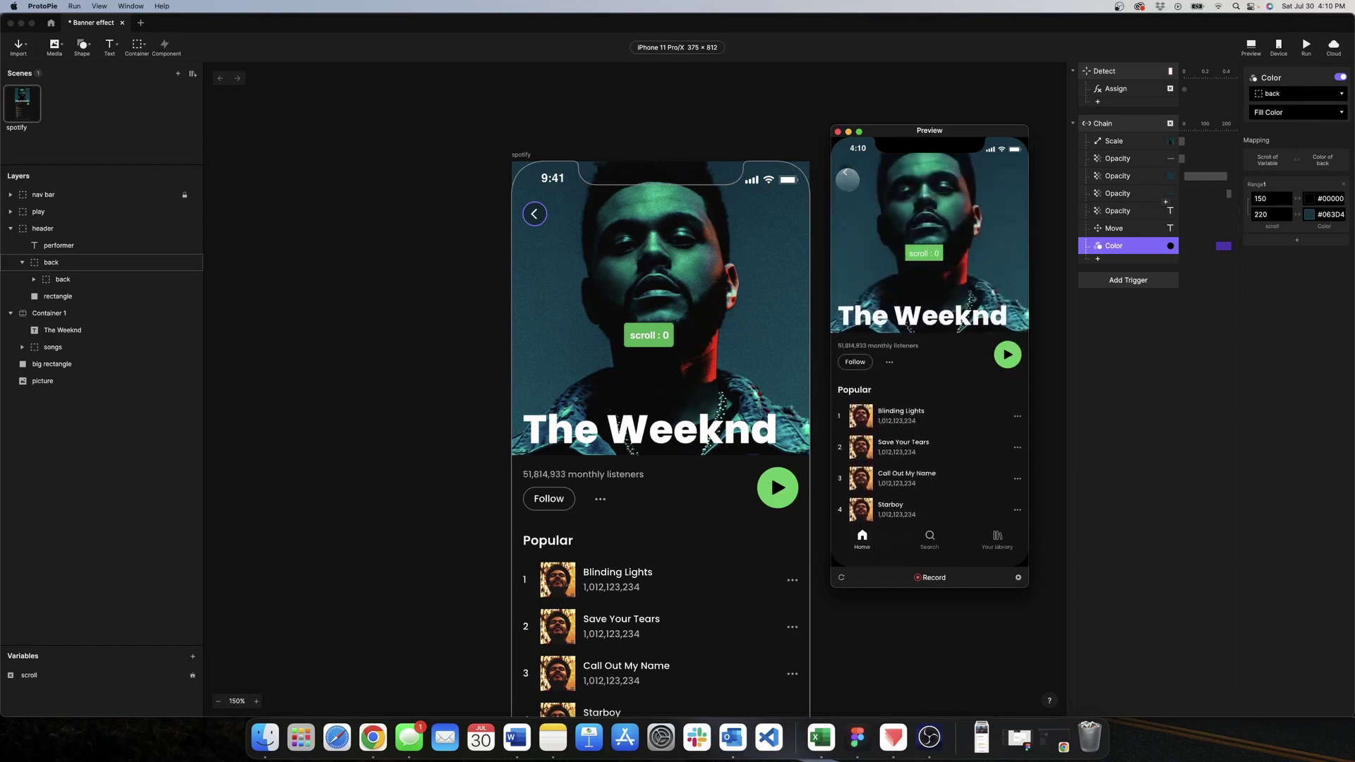
click(837, 131)
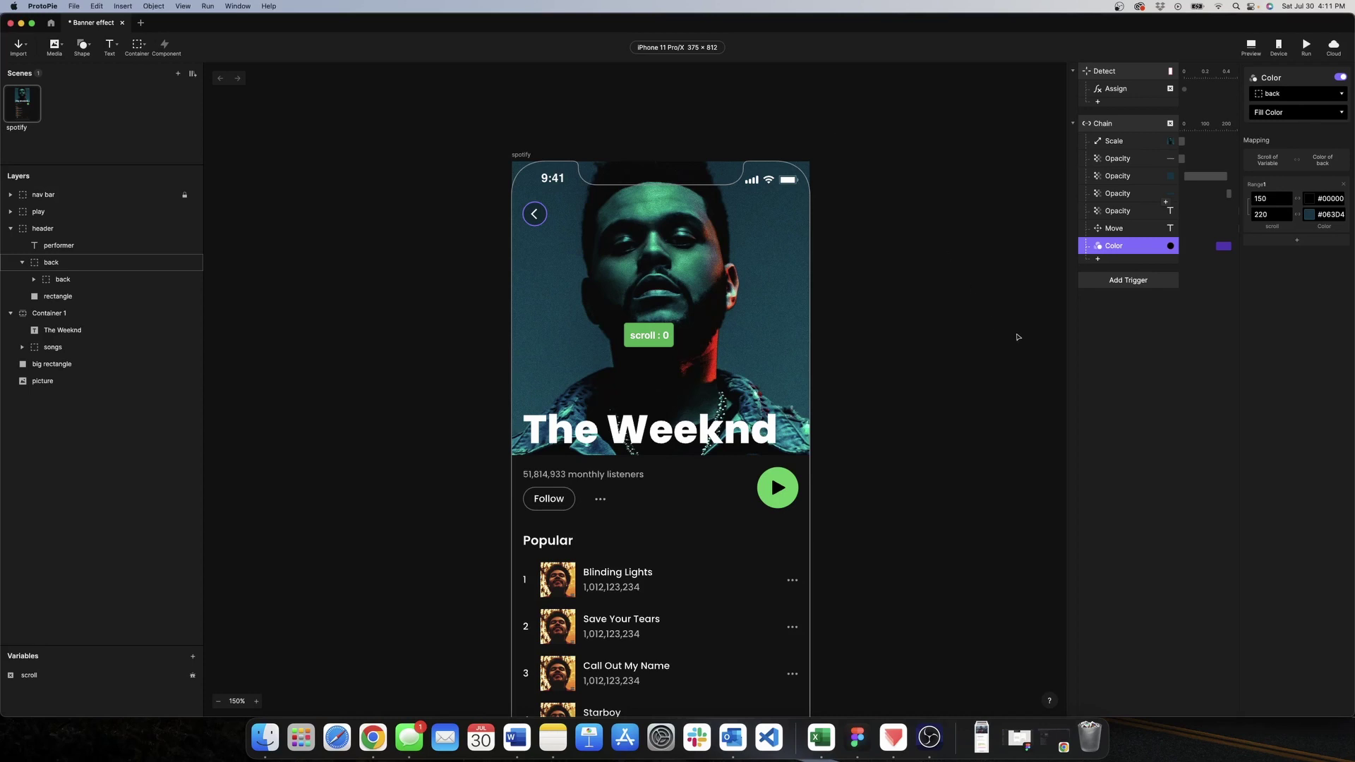
Add a Move response for the back button under the Chain trigger and set its scroll range from 150 to 220.
click(1098, 259)
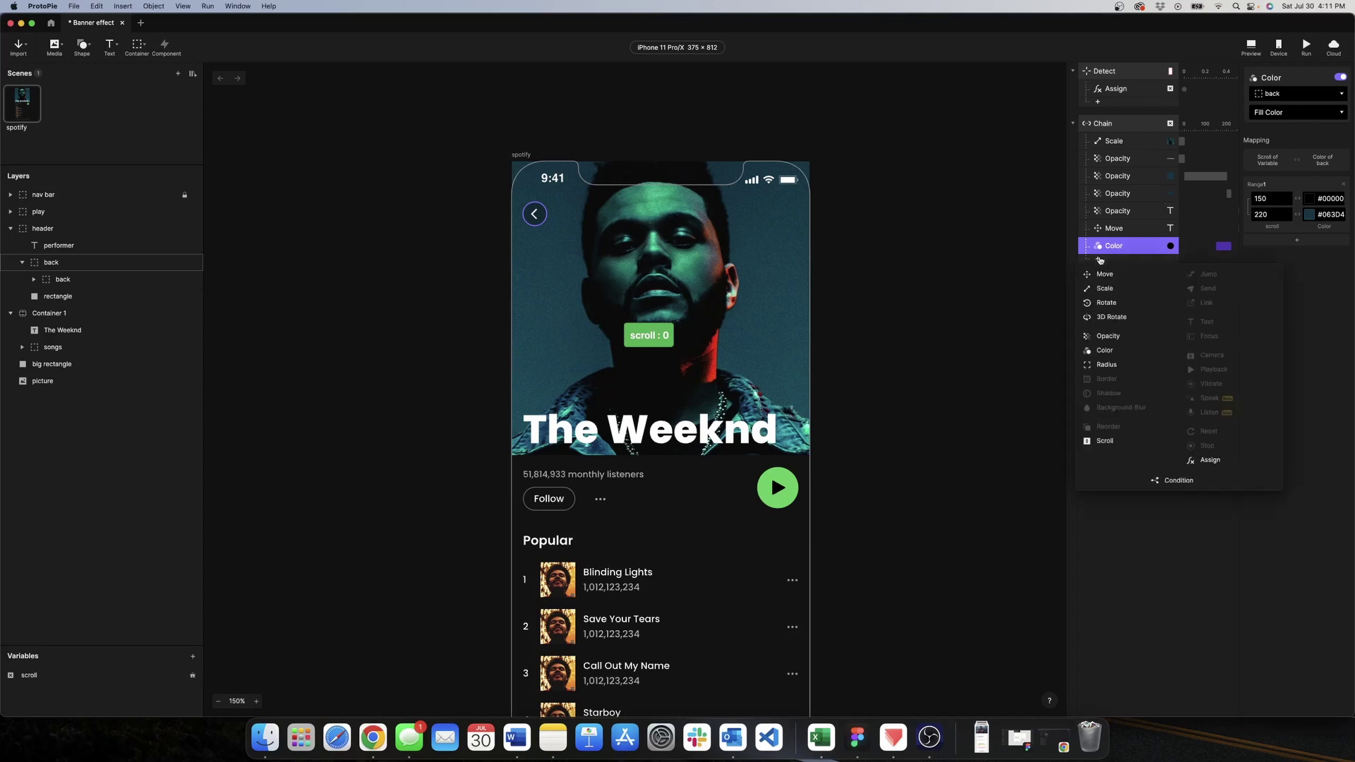
click(1104, 274)
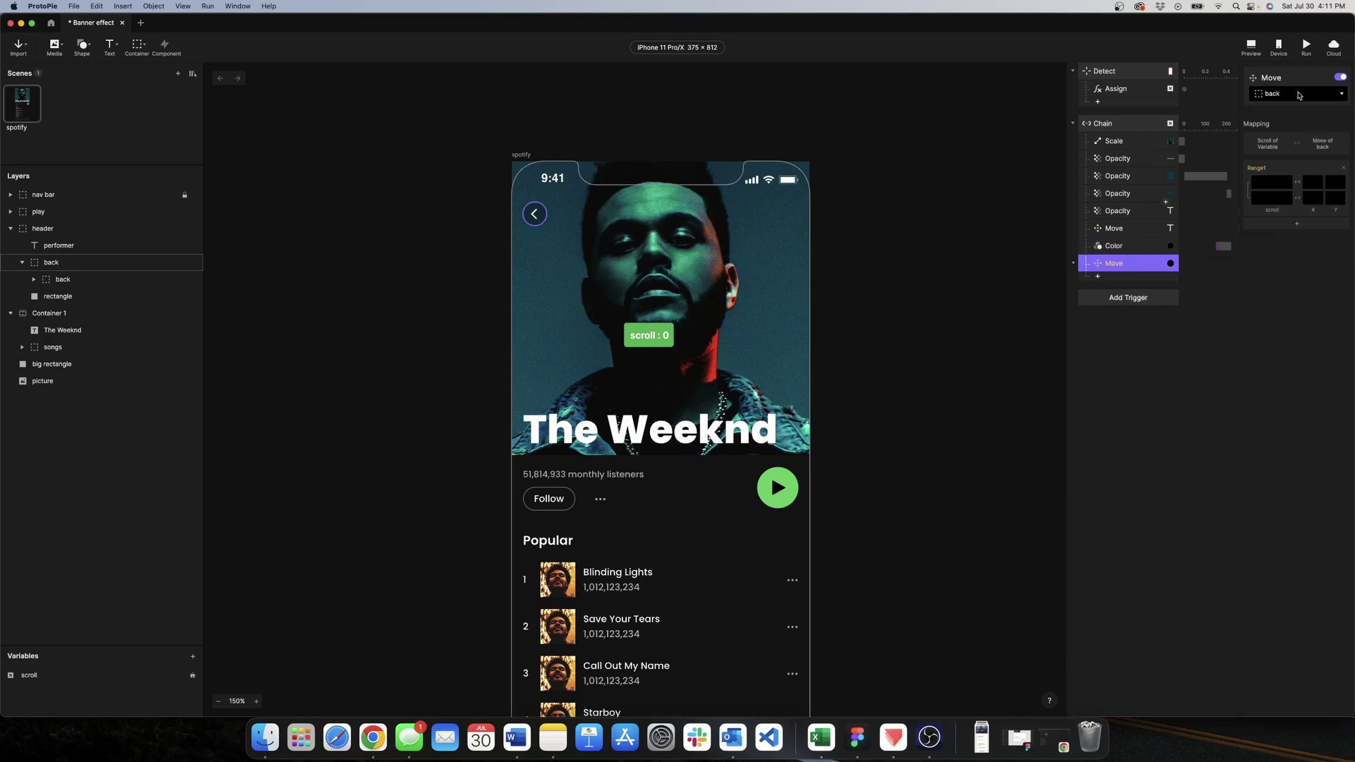
click(1265, 182)
text(150)
click(1270, 197)
text(220)
key(Return)
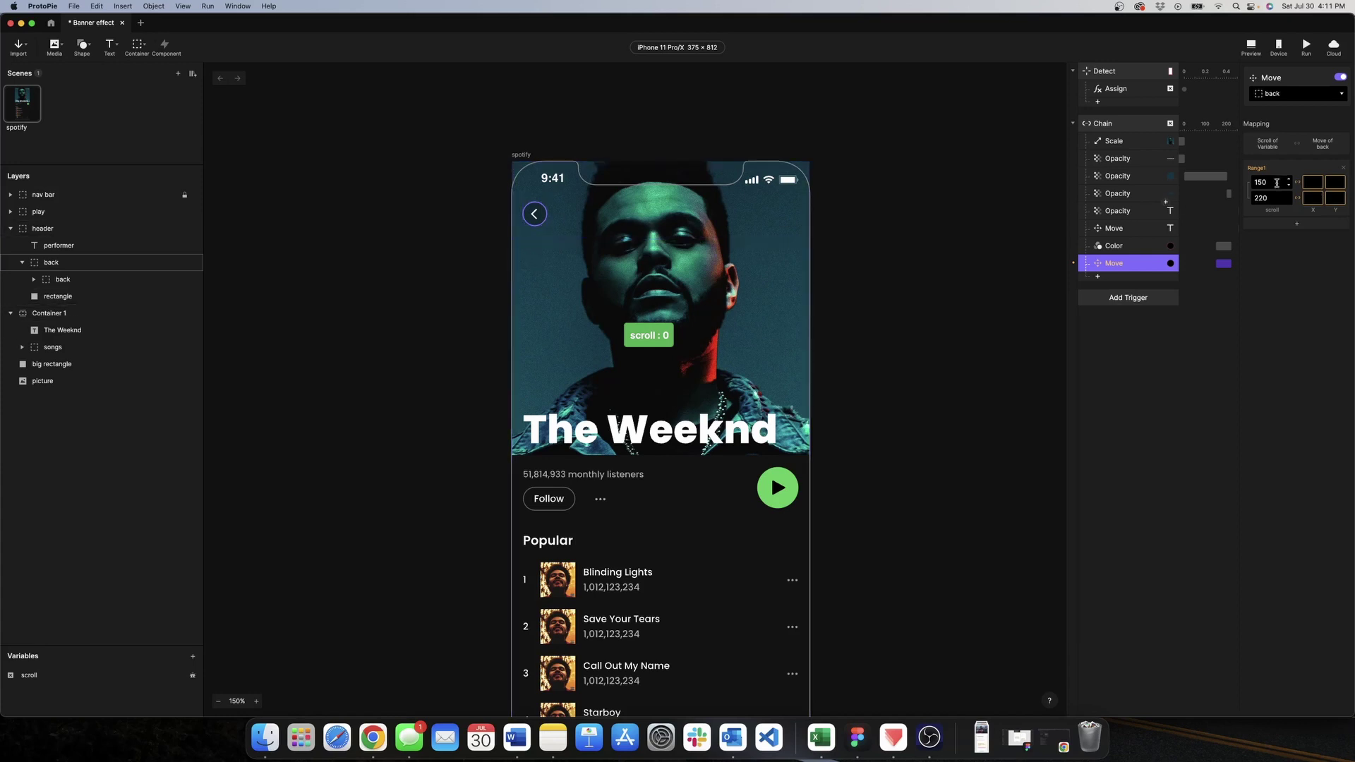
Try shifting the back button left to X 4 on the canvas to find its end position, and undo the shift.
scroll(551, 221, up, 3)
scroll(552, 221, up, 5)
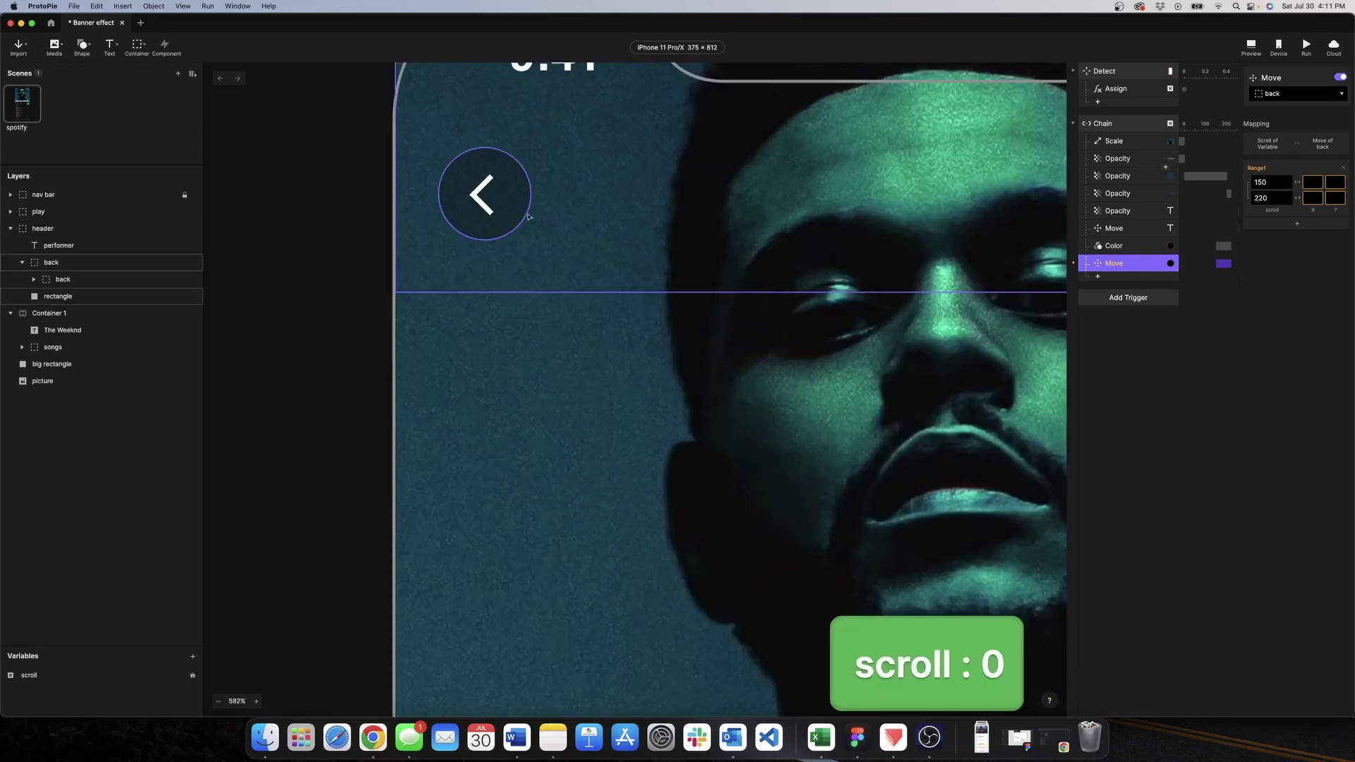
click(484, 194)
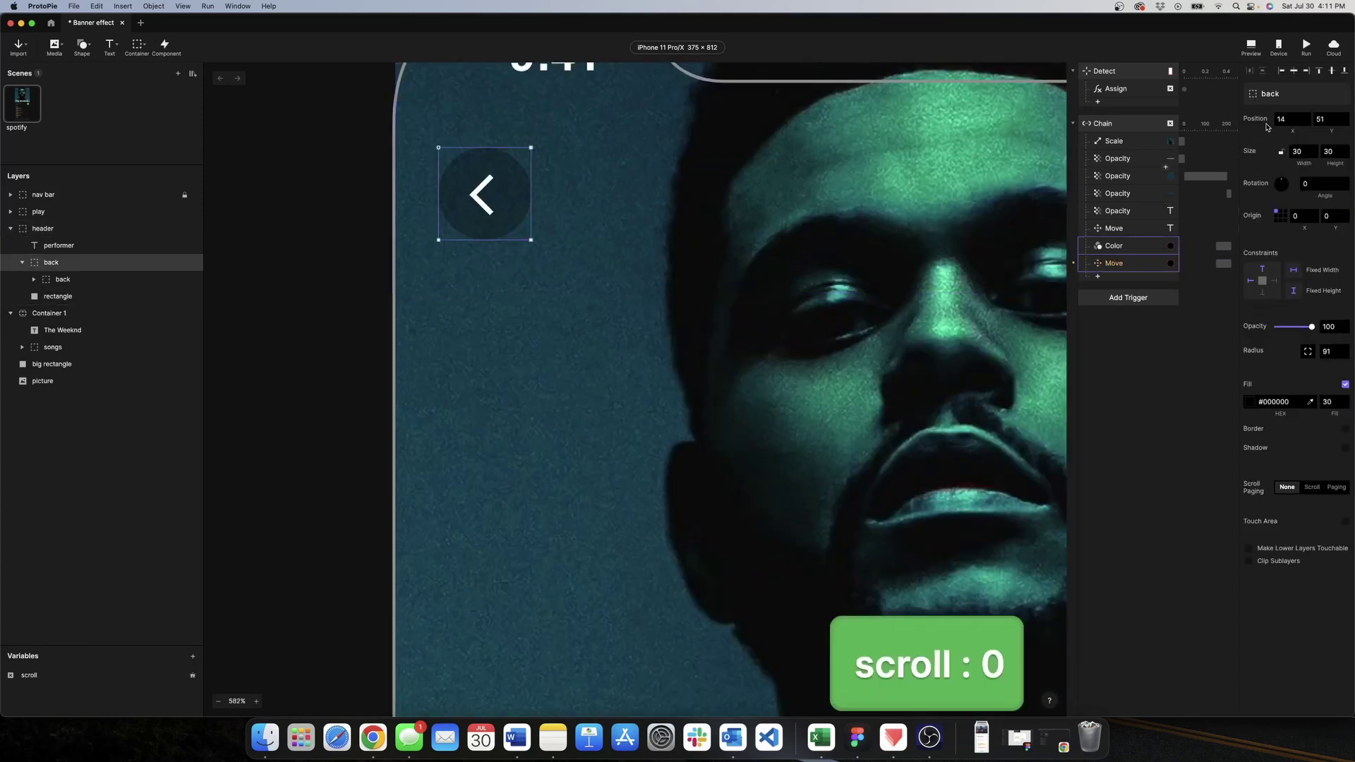
drag(496, 198, 464, 198)
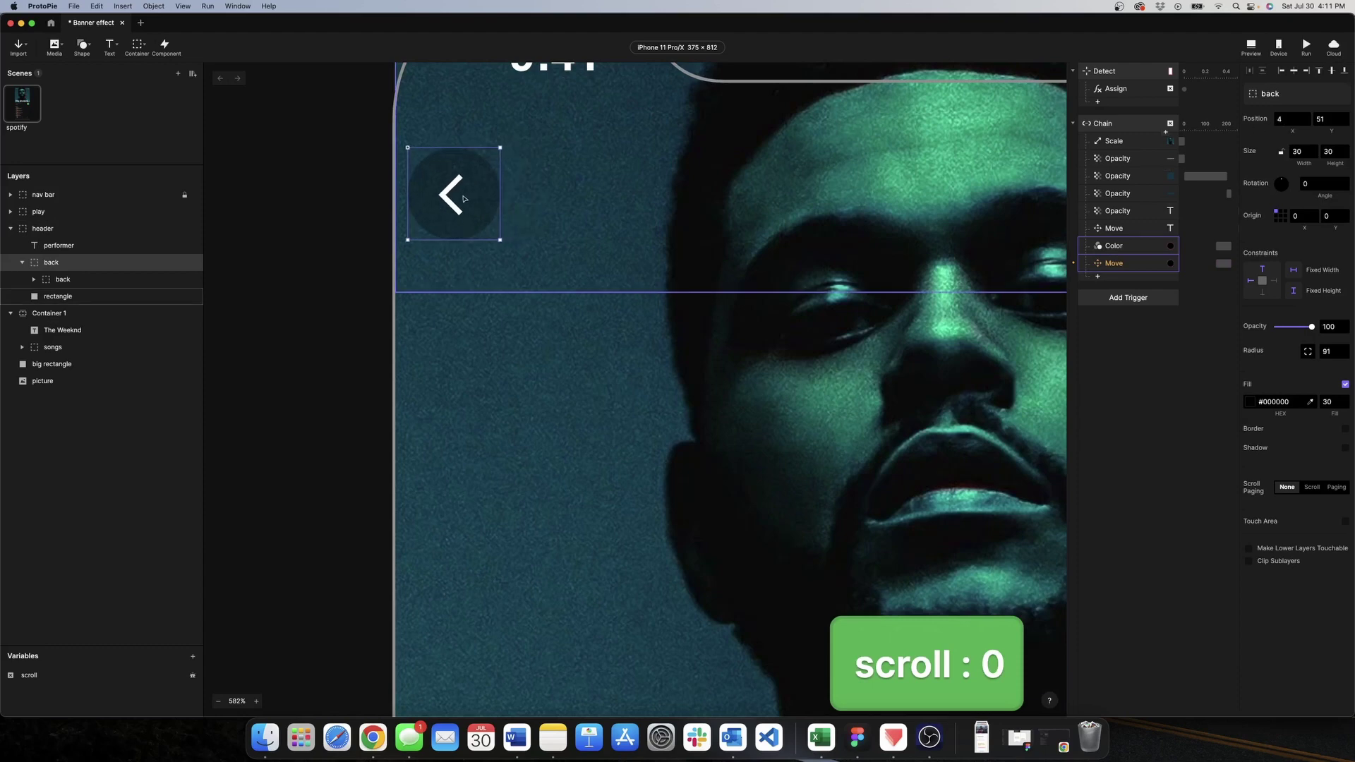
key(super+z)
scroll(463, 198, down, 3)
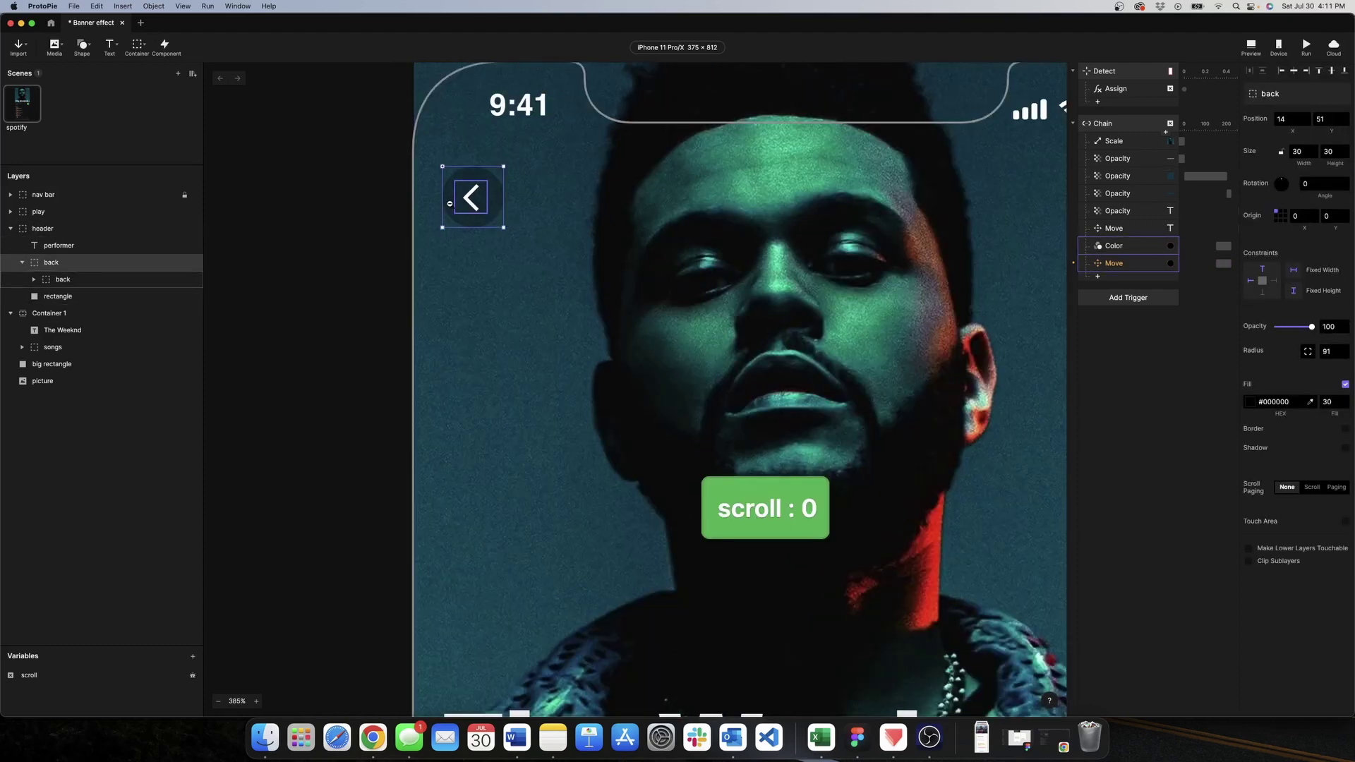
Map scroll 150 to X 14 and scroll 220 to X 4 in the back button's Move response.
click(1114, 263)
click(1308, 182)
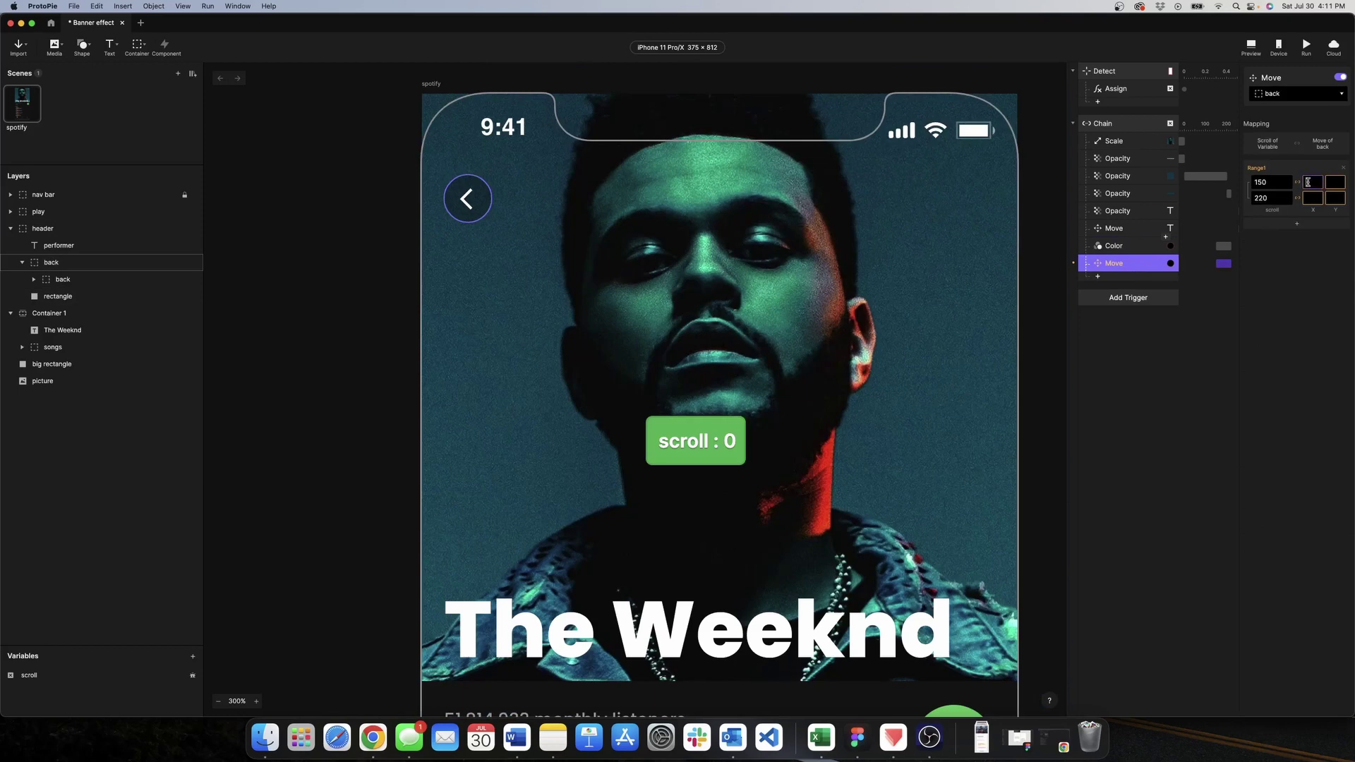
click(1312, 198)
text(4)
click(1292, 335)
Preview the page to check the back button's sideways movement on scroll, and close the preview.
click(1251, 47)
mouse_move(947, 476)
mouse_down()
mouse_move(930, 333)
mouse_move(925, 469)
mouse_up()
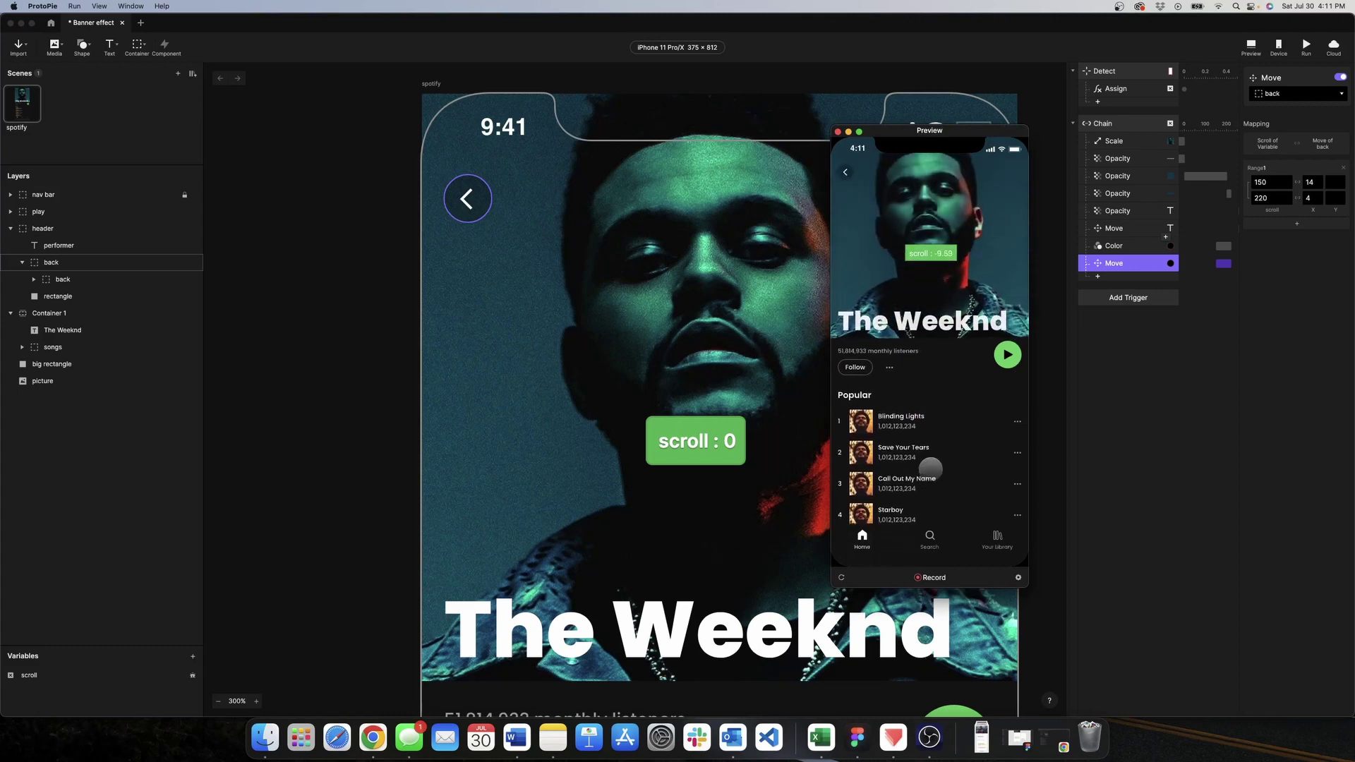
click(836, 132)
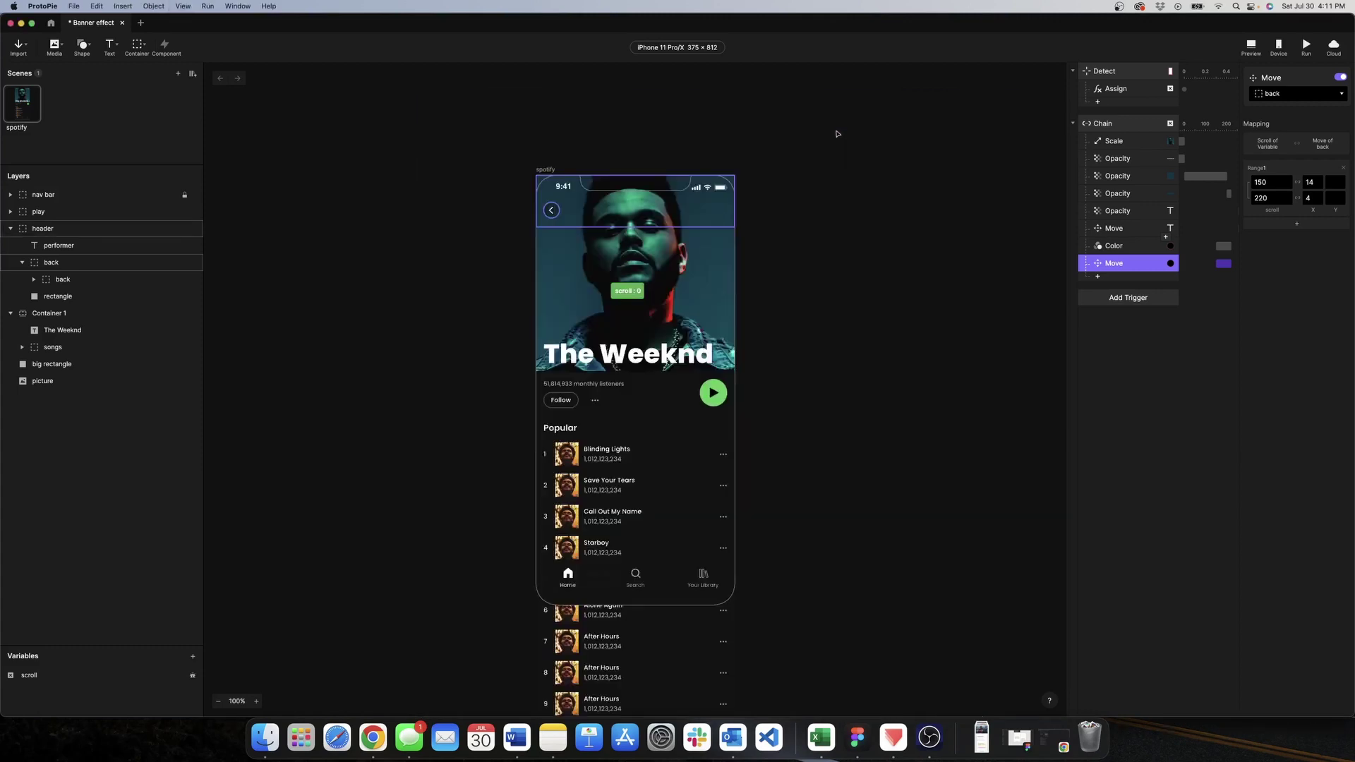
Preview the page, scroll through it to check the header effects, and close the preview.
click(959, 299)
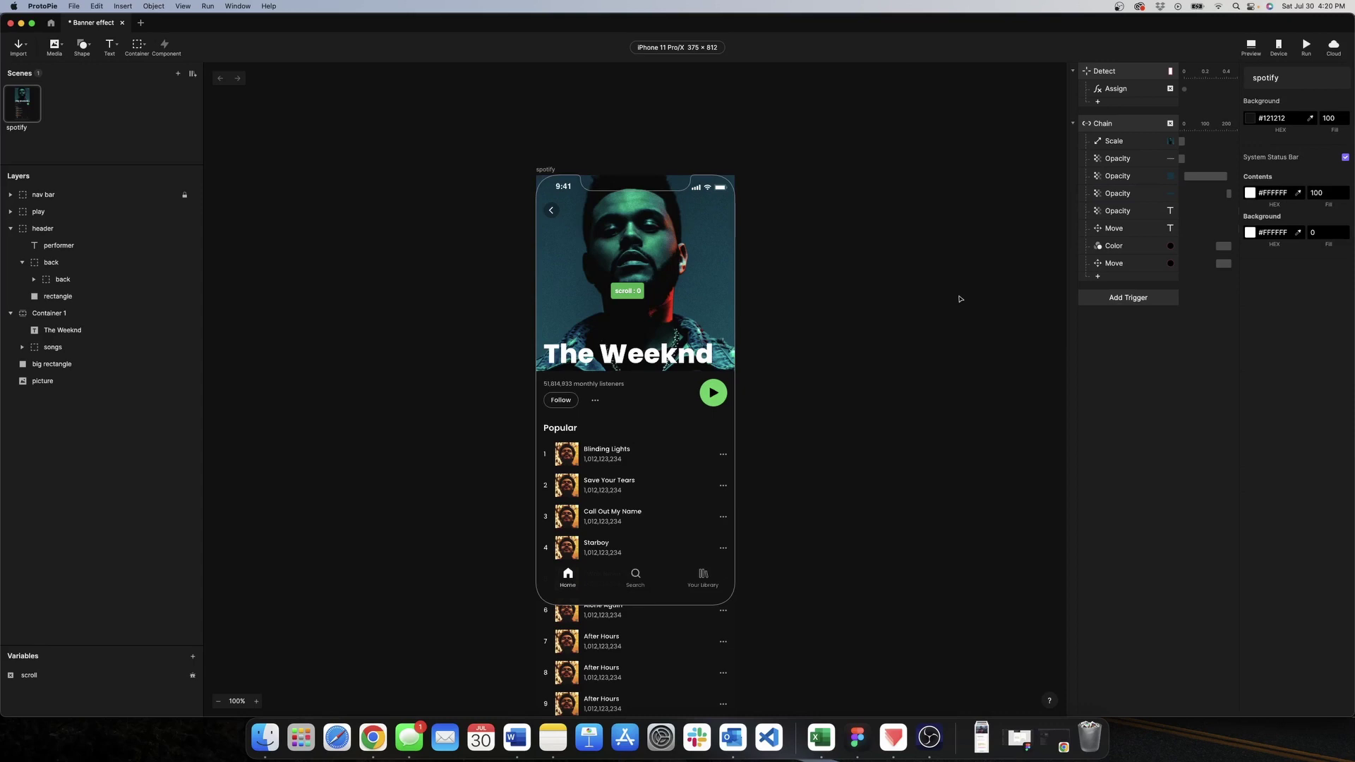
click(1252, 46)
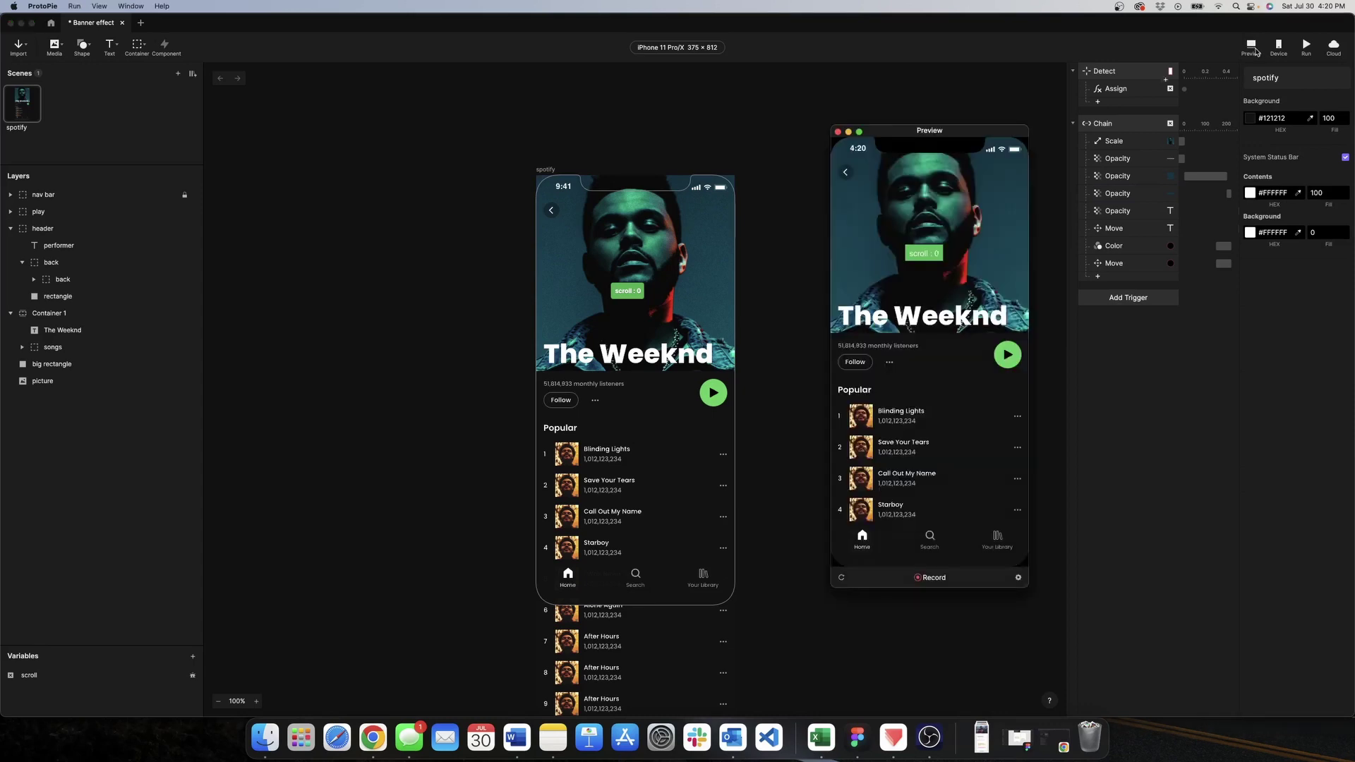
drag(955, 472, 934, 506)
click(838, 131)
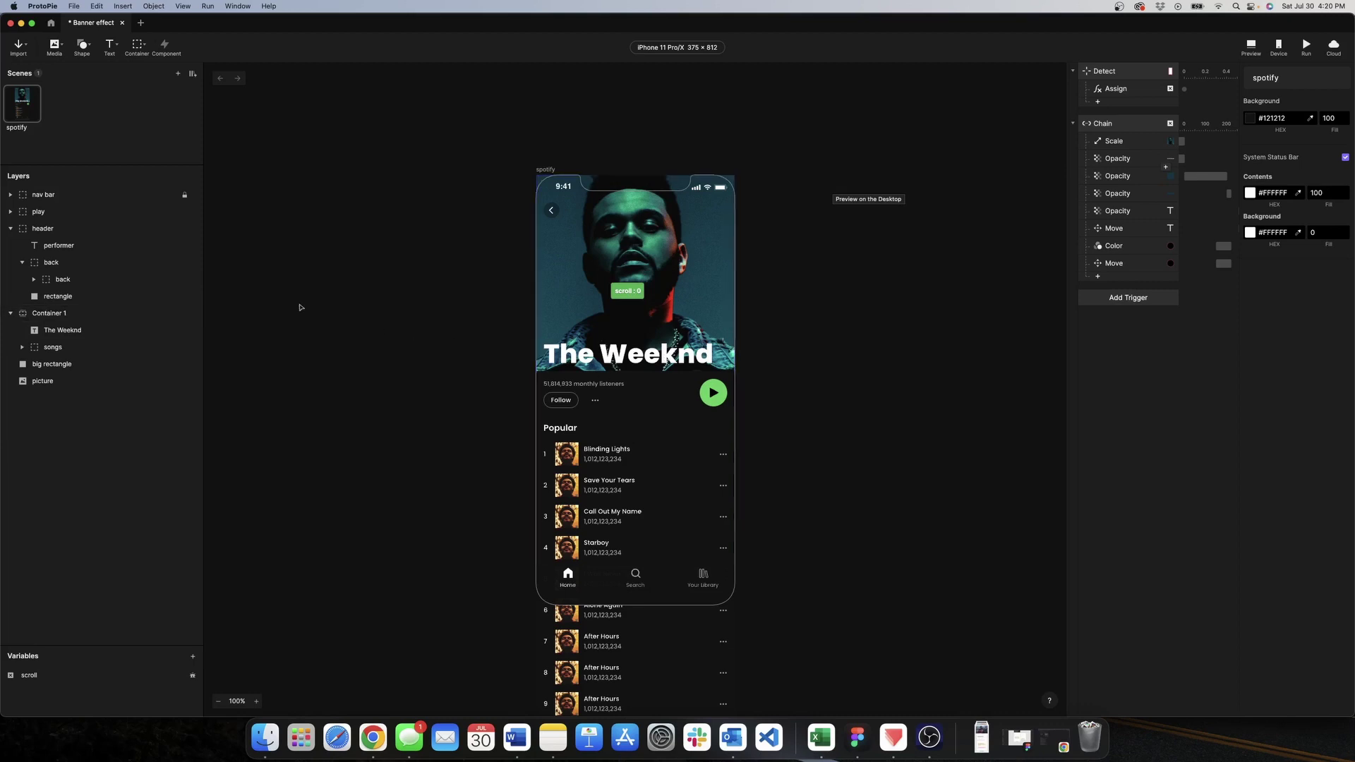
Set the opacity of the rectangle layer inside the header to 100.
click(98, 228)
click(122, 292)
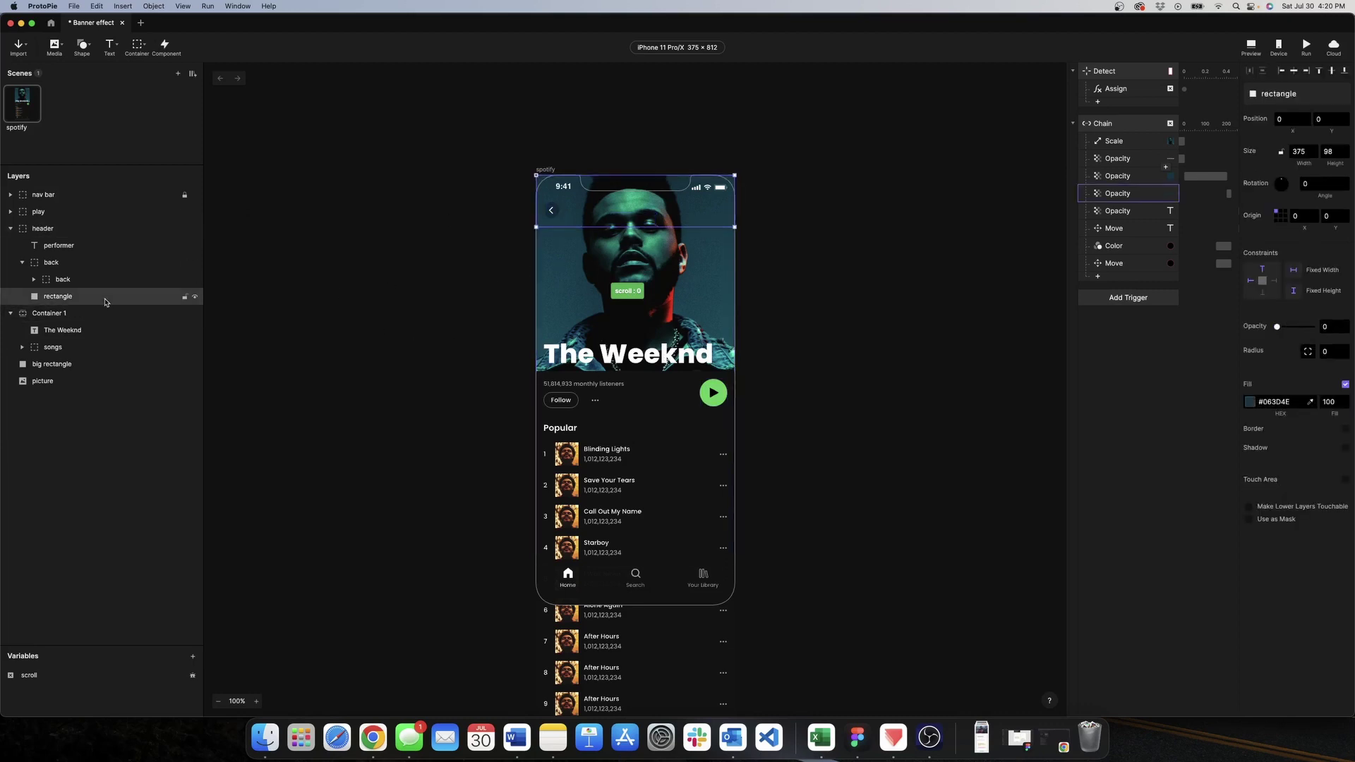
drag(1277, 328, 1314, 327)
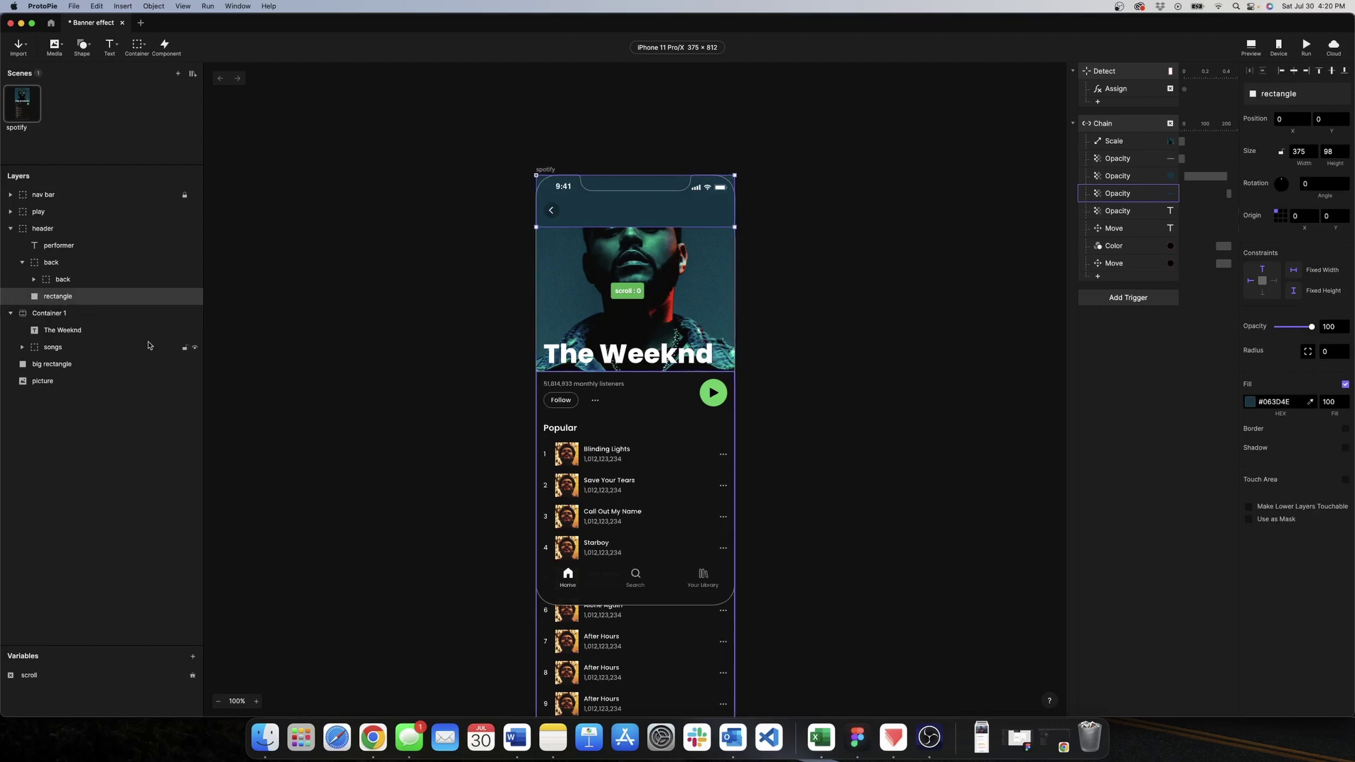
Try nesting the play layer inside Container 1 and preview how the play button scrolls behind the header.
click(52, 215)
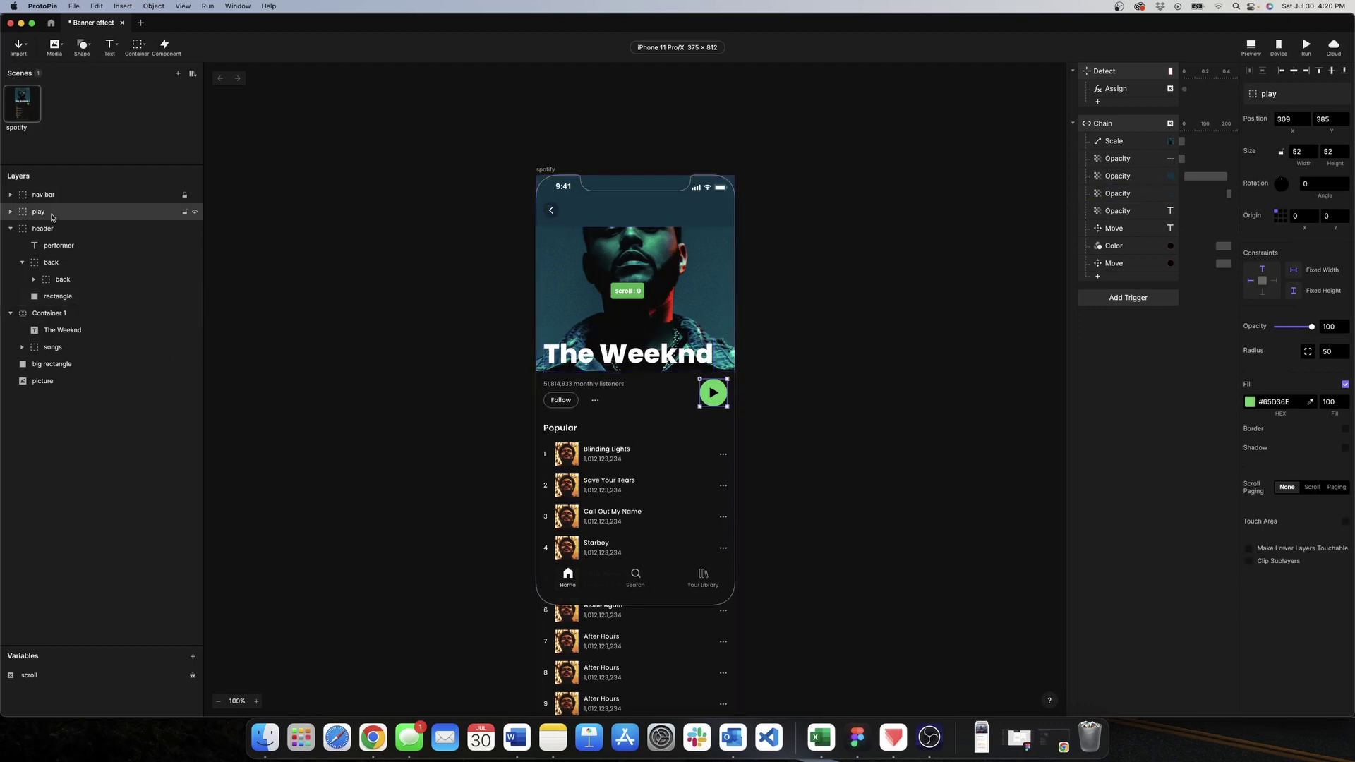
drag(52, 216, 50, 323)
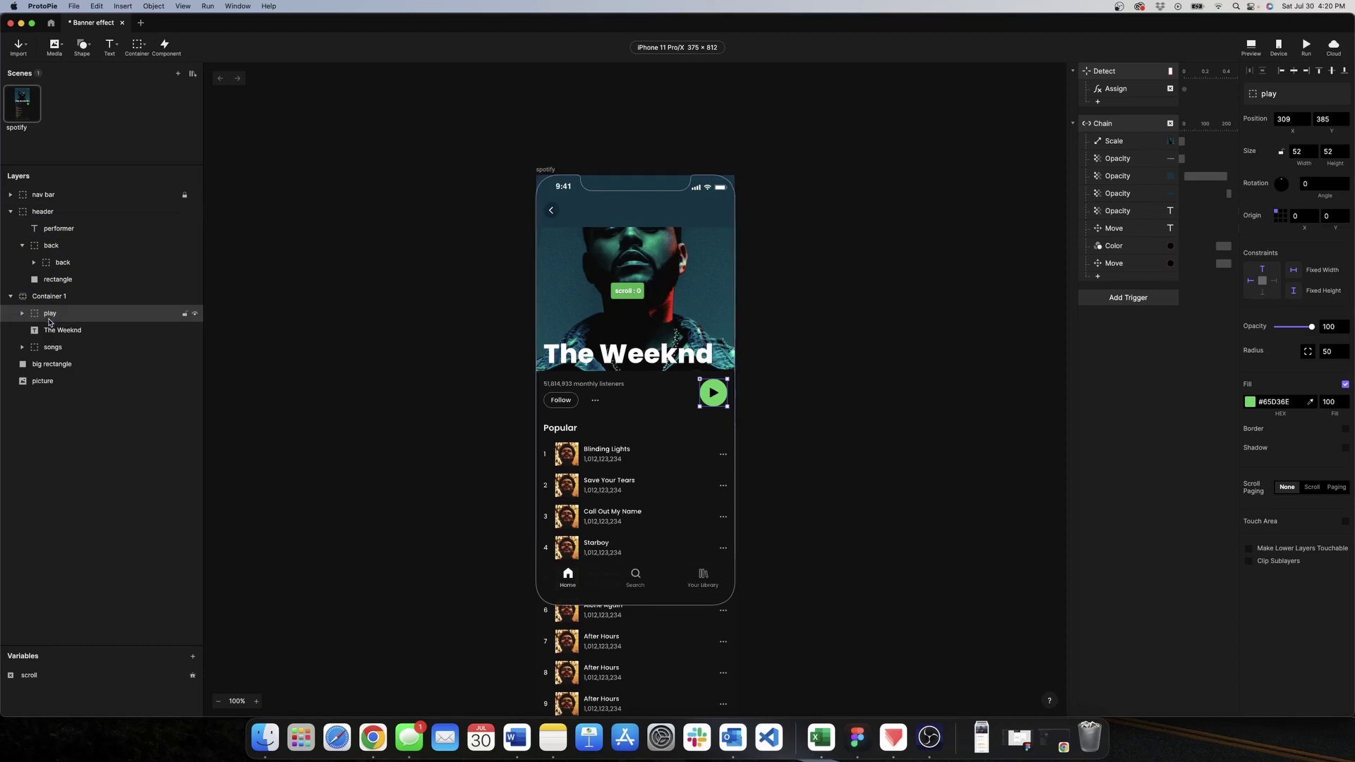
click(771, 329)
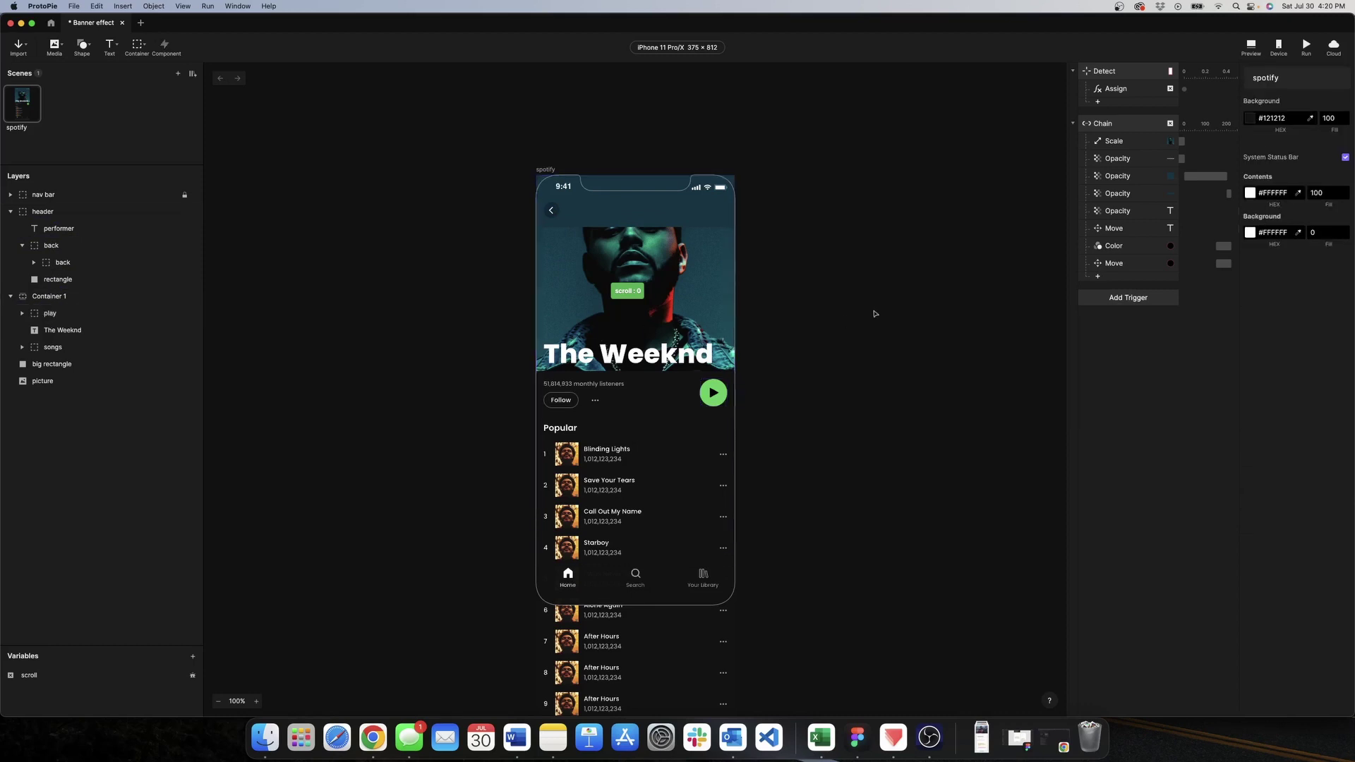
click(1251, 45)
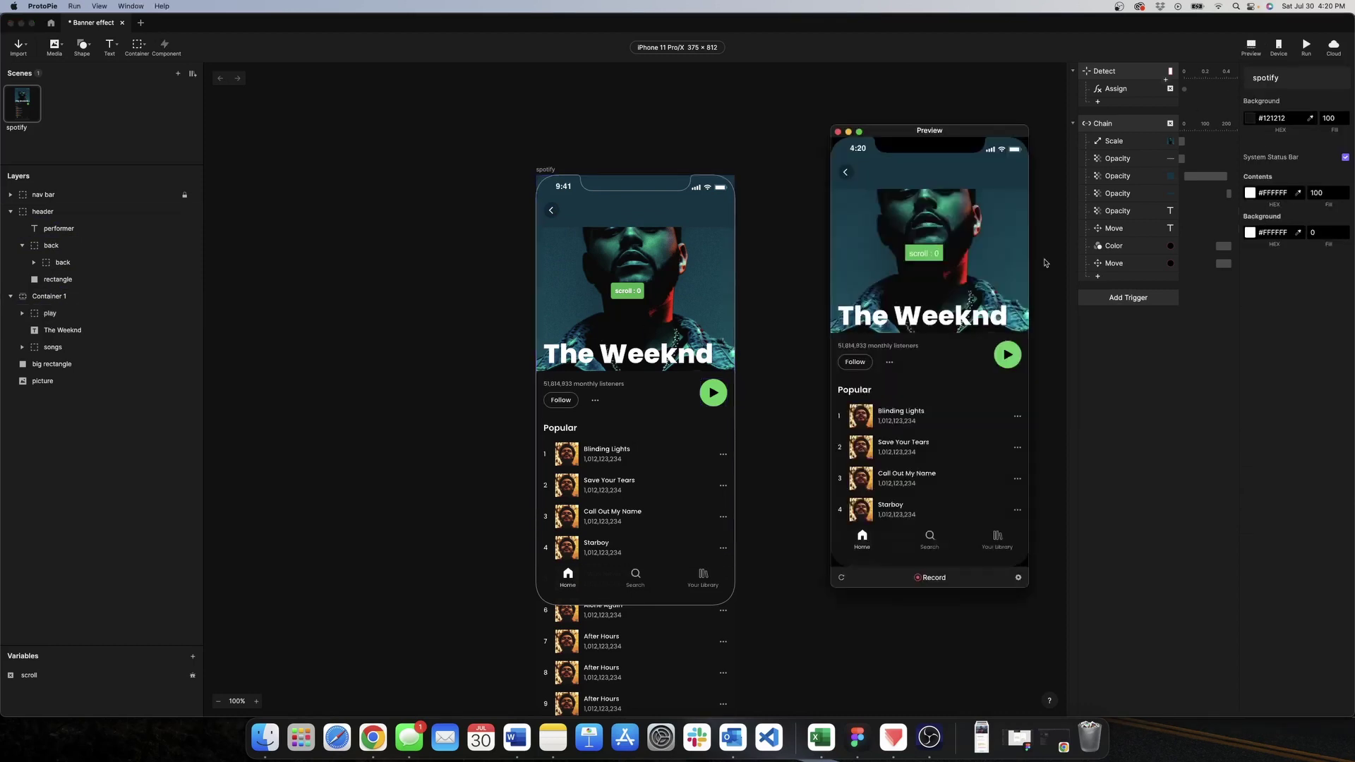
drag(931, 468, 928, 386)
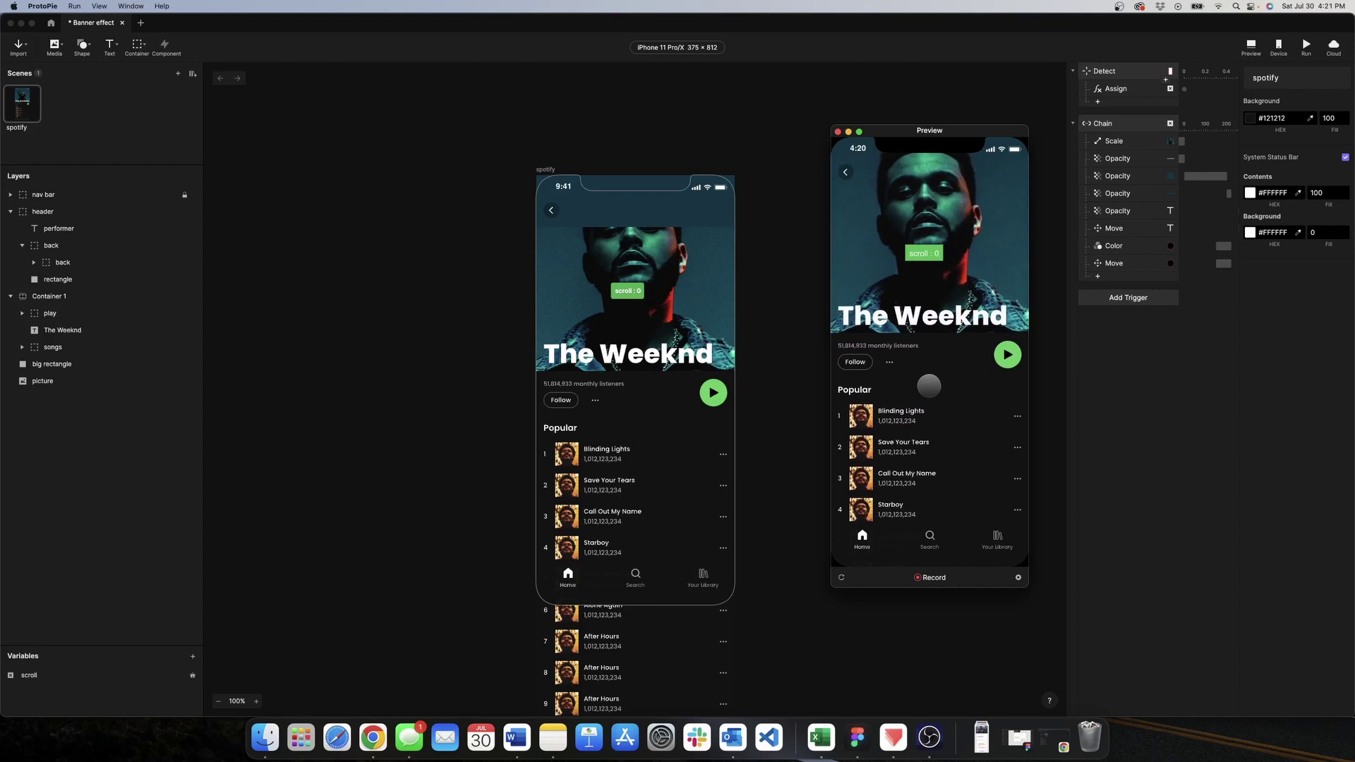
click(837, 132)
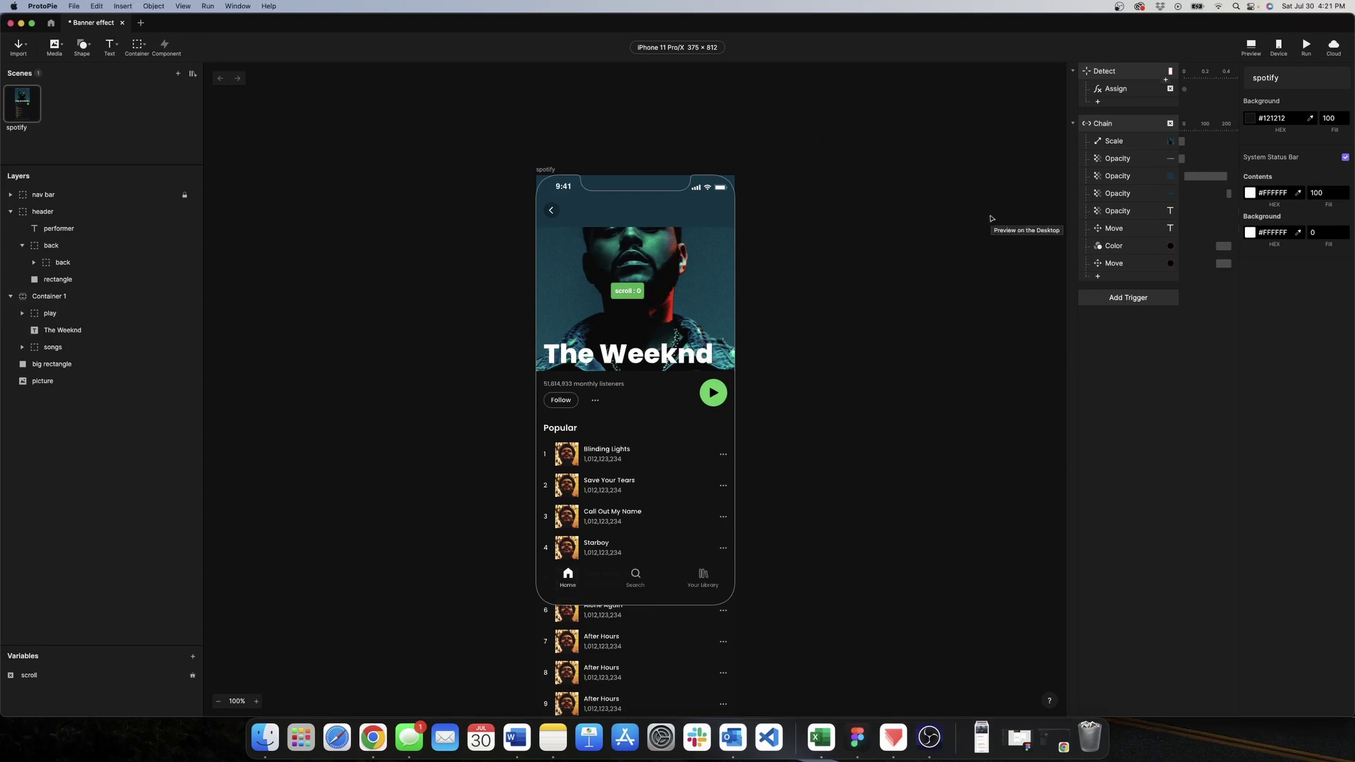
Add a Move response for the play button under the Chain trigger and move its layer out of Container 1 to above the header.
click(715, 393)
click(717, 393)
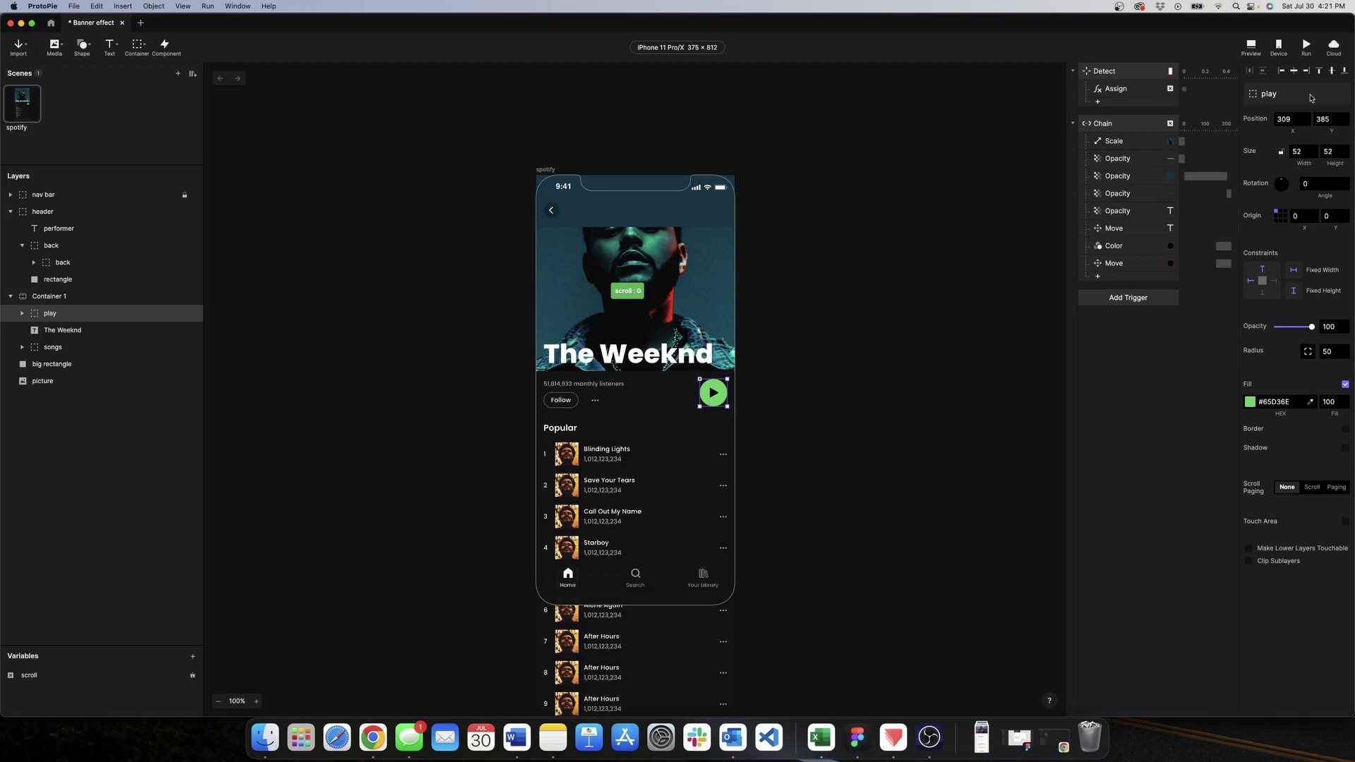
click(1097, 280)
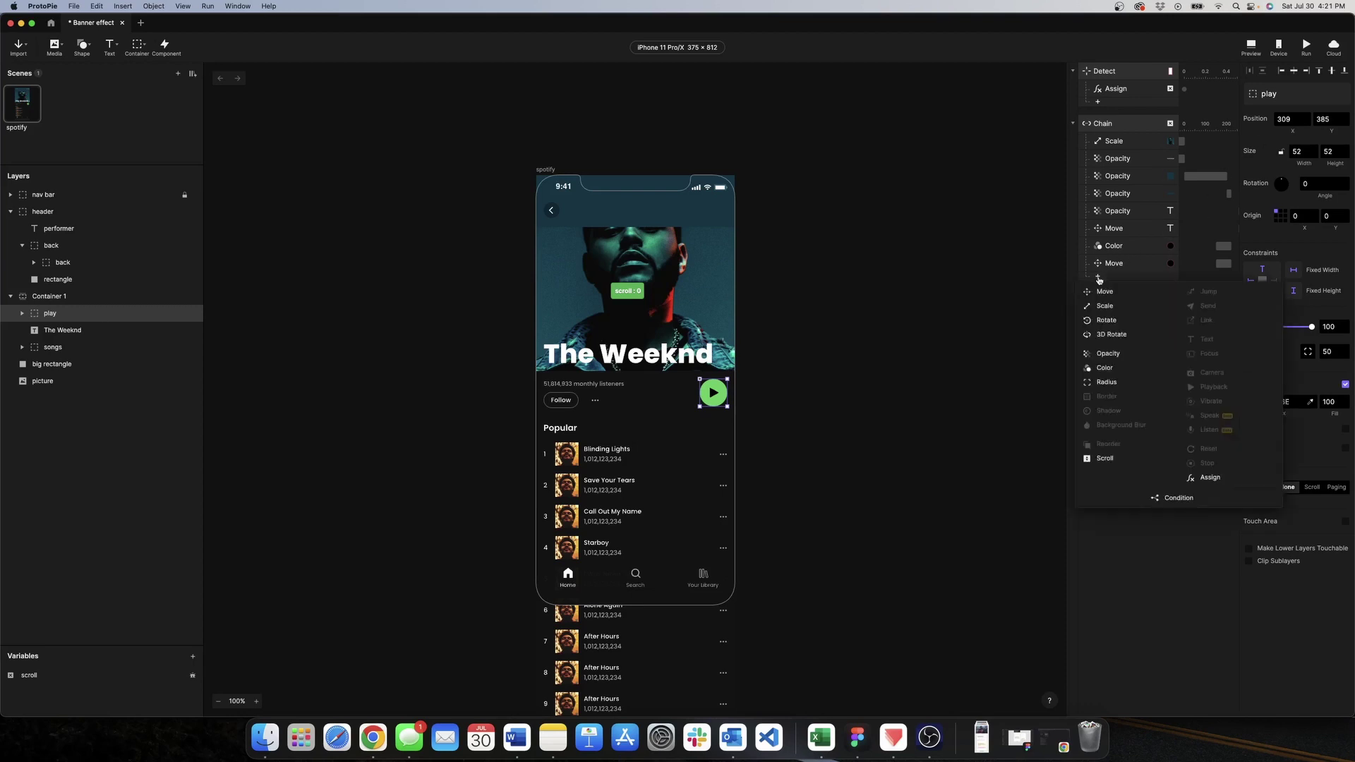
click(1103, 292)
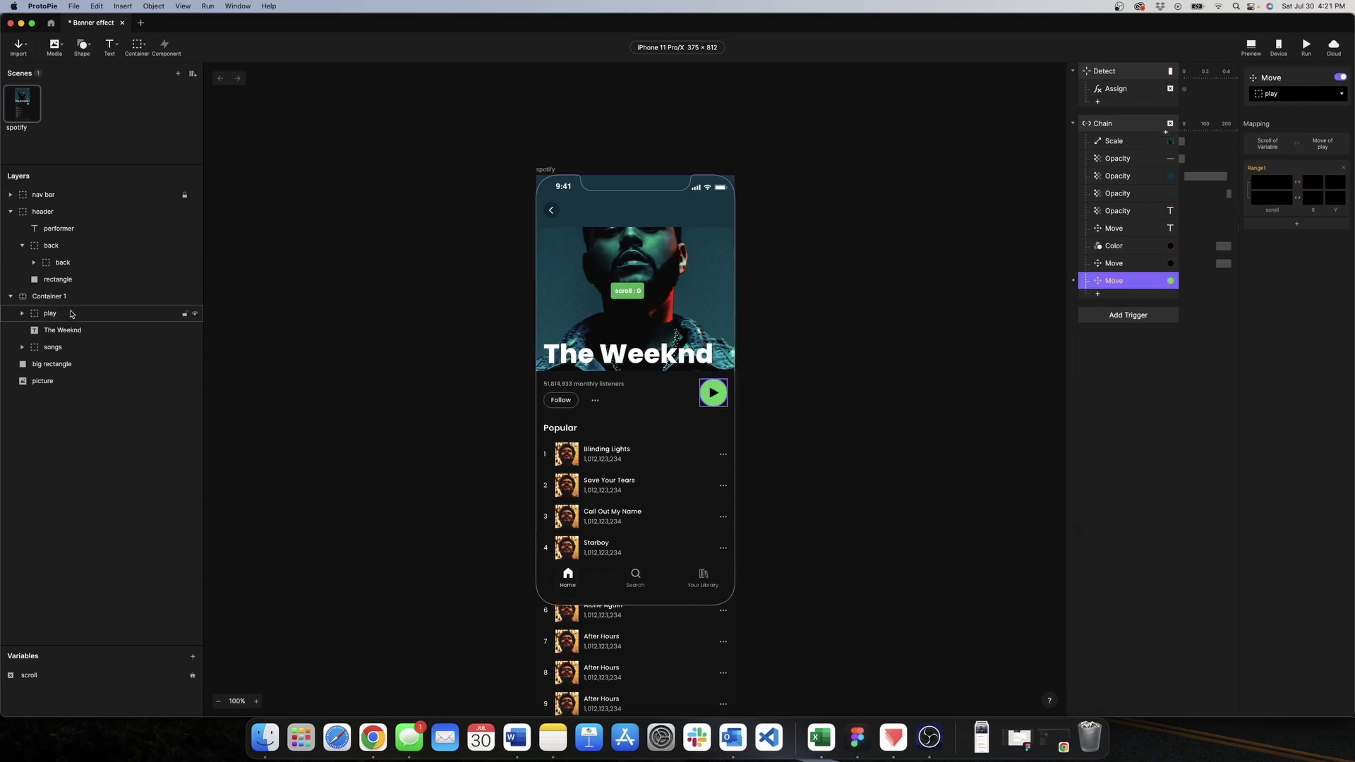
drag(69, 312, 44, 209)
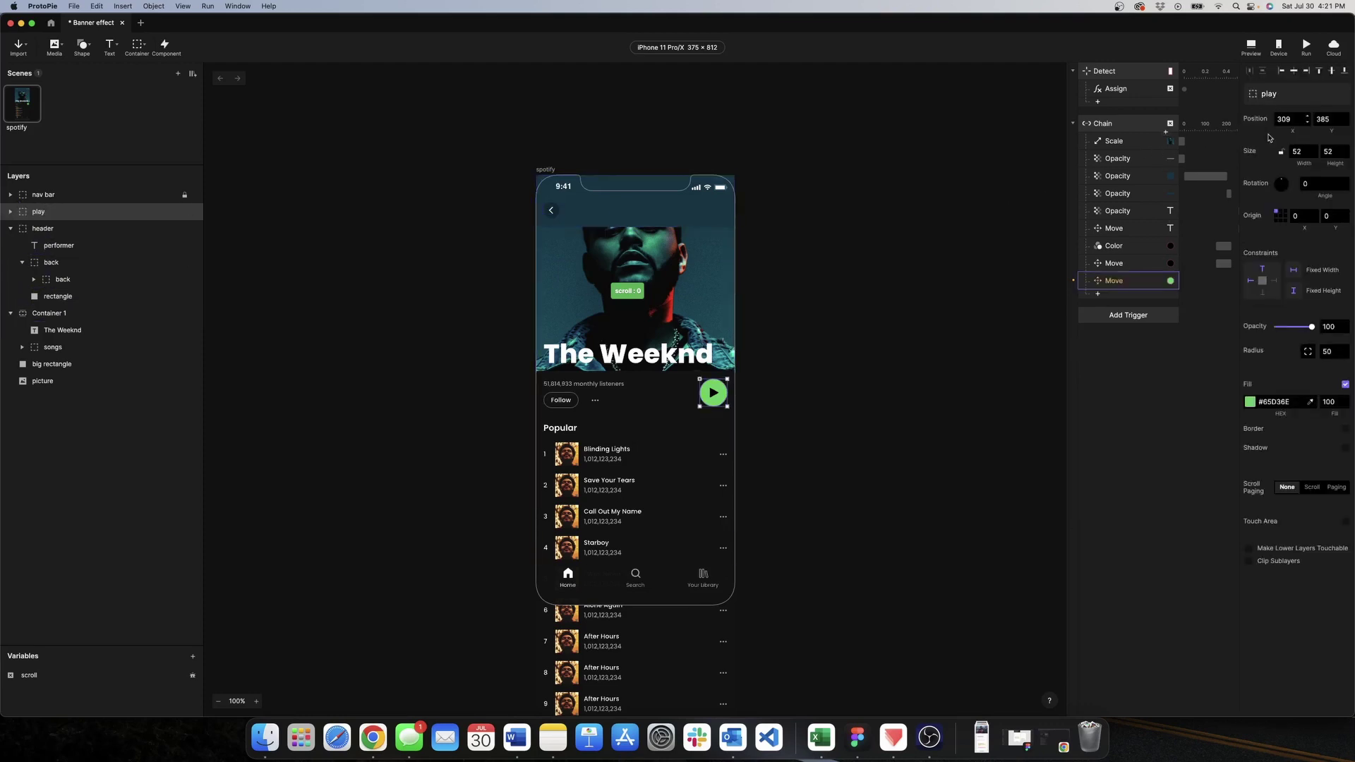
Map scroll 313 to Y 72 and scroll -300 to Y 685 in the play button's Move response, and open the preview.
click(1122, 280)
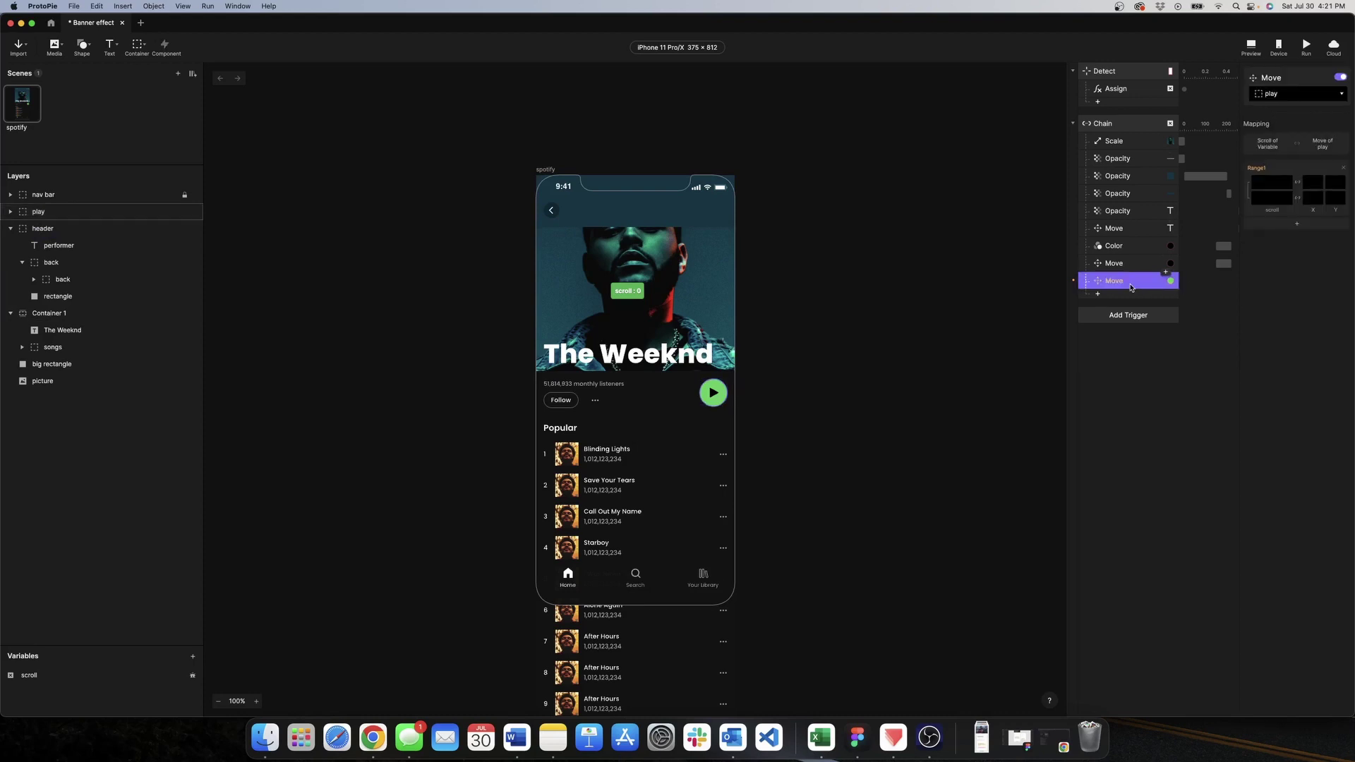
click(1266, 185)
click(1272, 197)
text(-300)
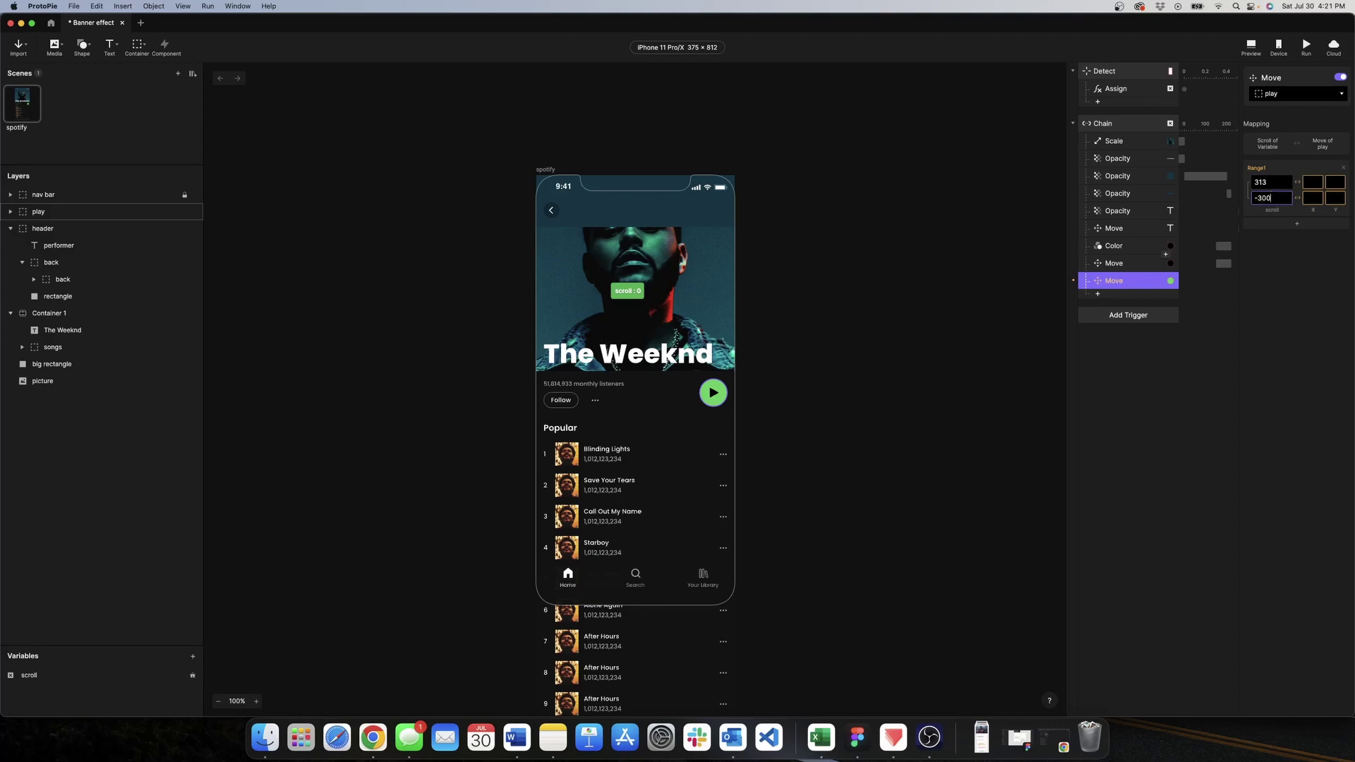
key(Return)
key(Return)
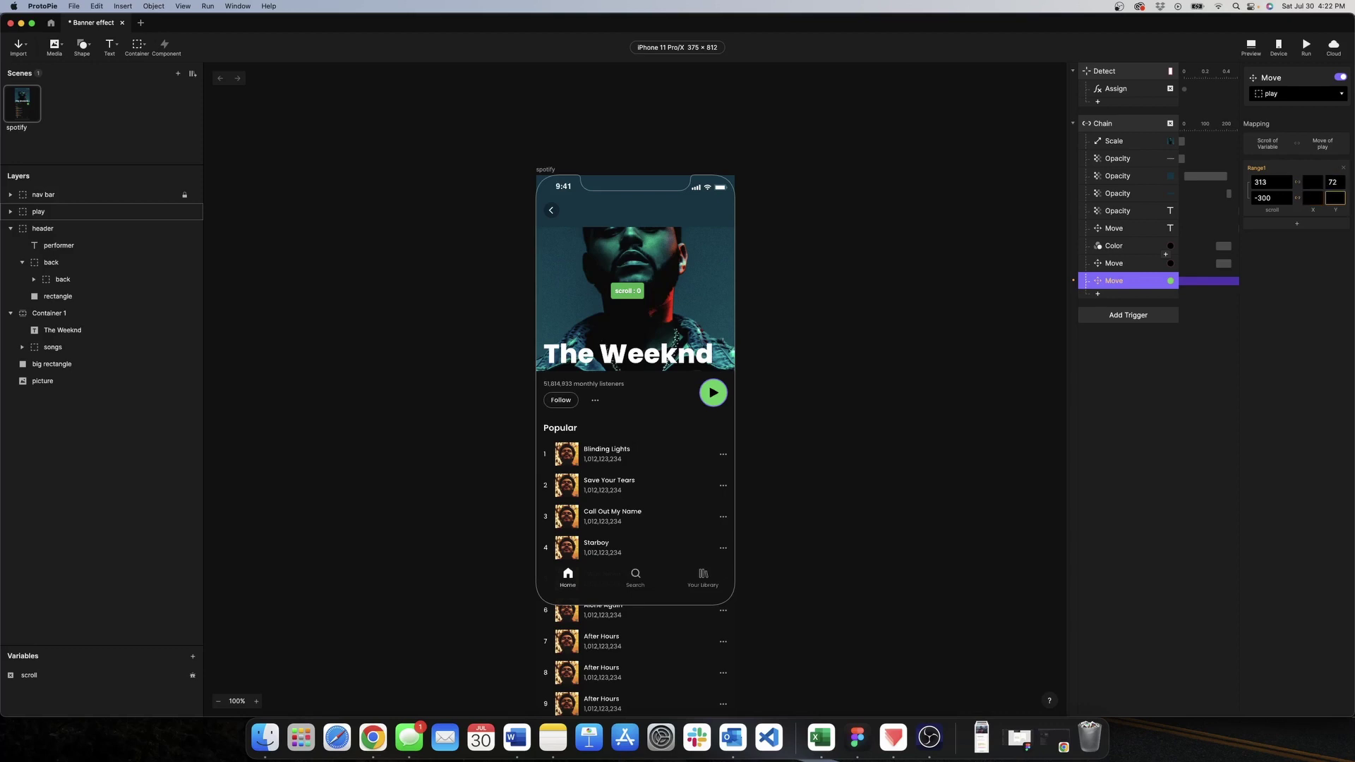
click(1330, 198)
text(85)
click(1269, 299)
click(1249, 44)
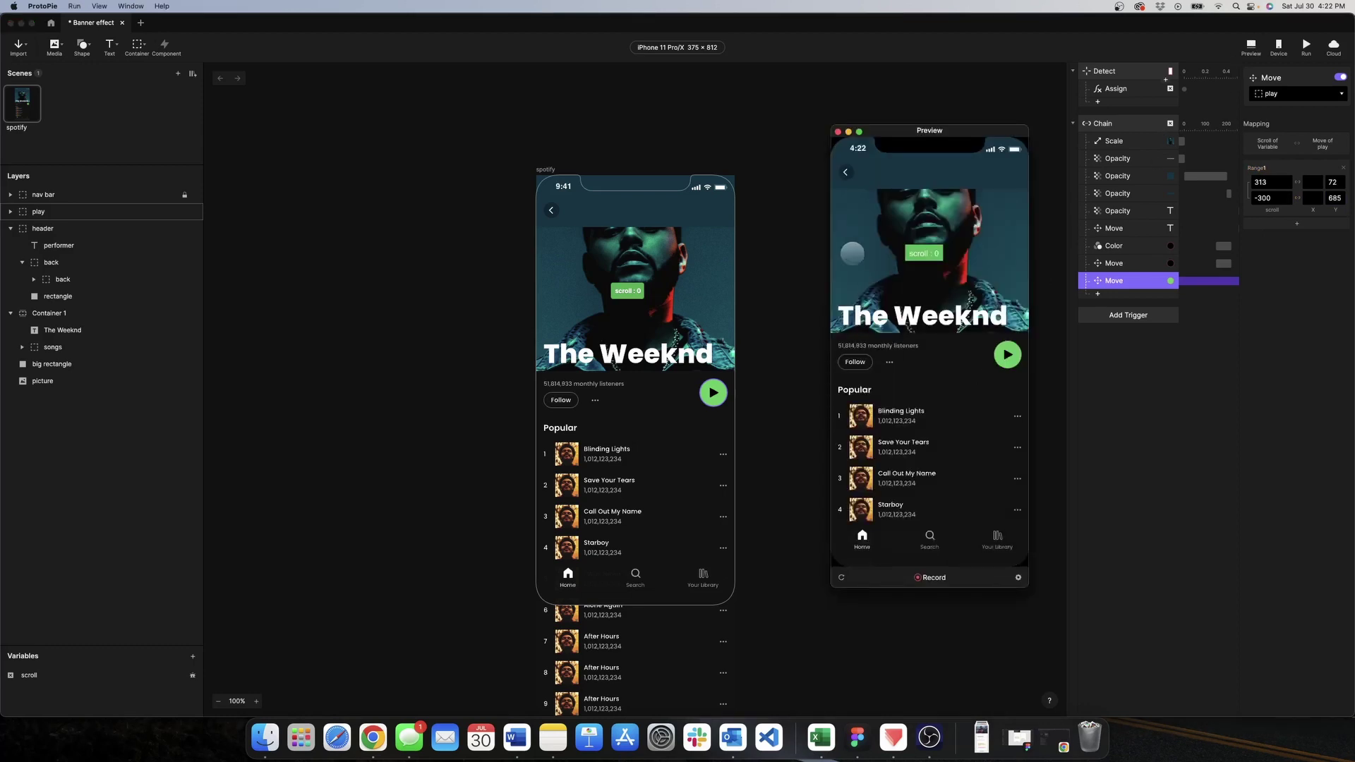
Set the opacity of the header's rectangle layer to 0 and deselect it.
click(42, 228)
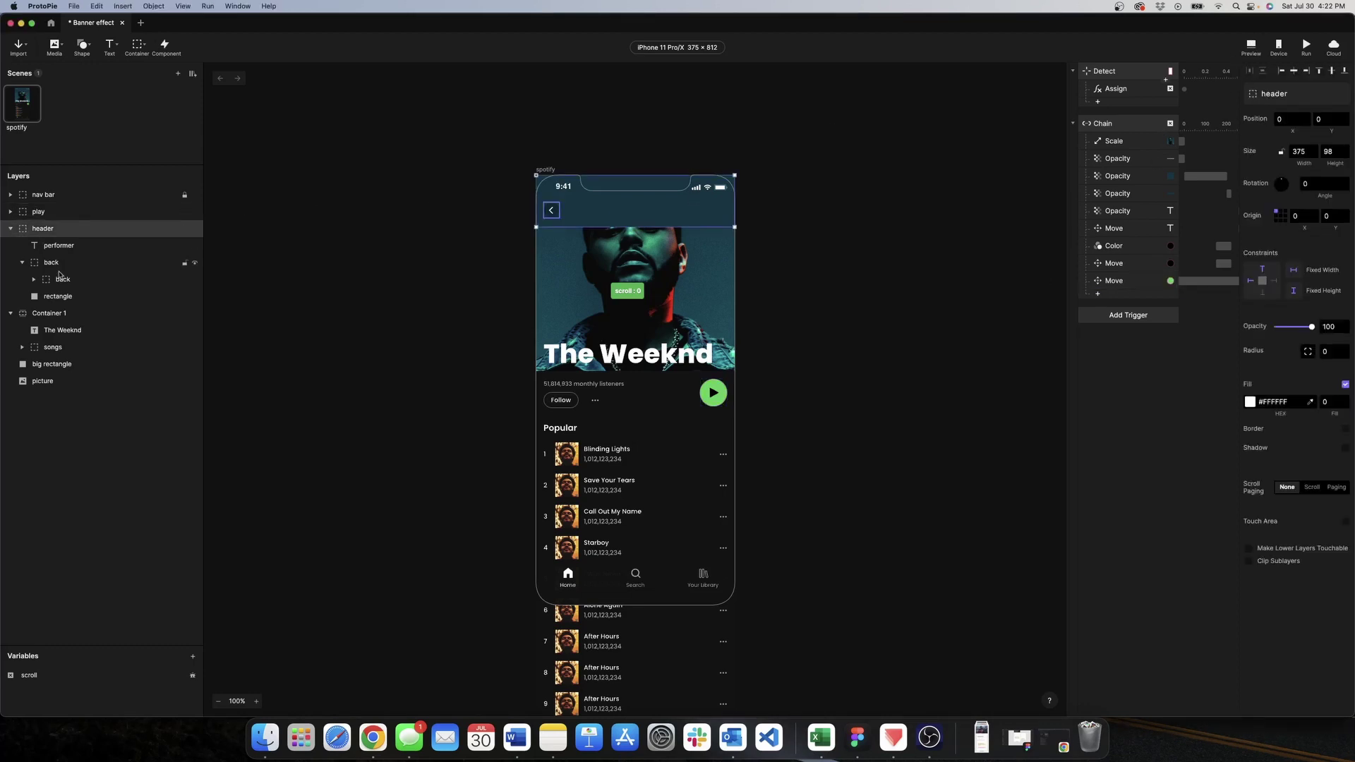
click(60, 296)
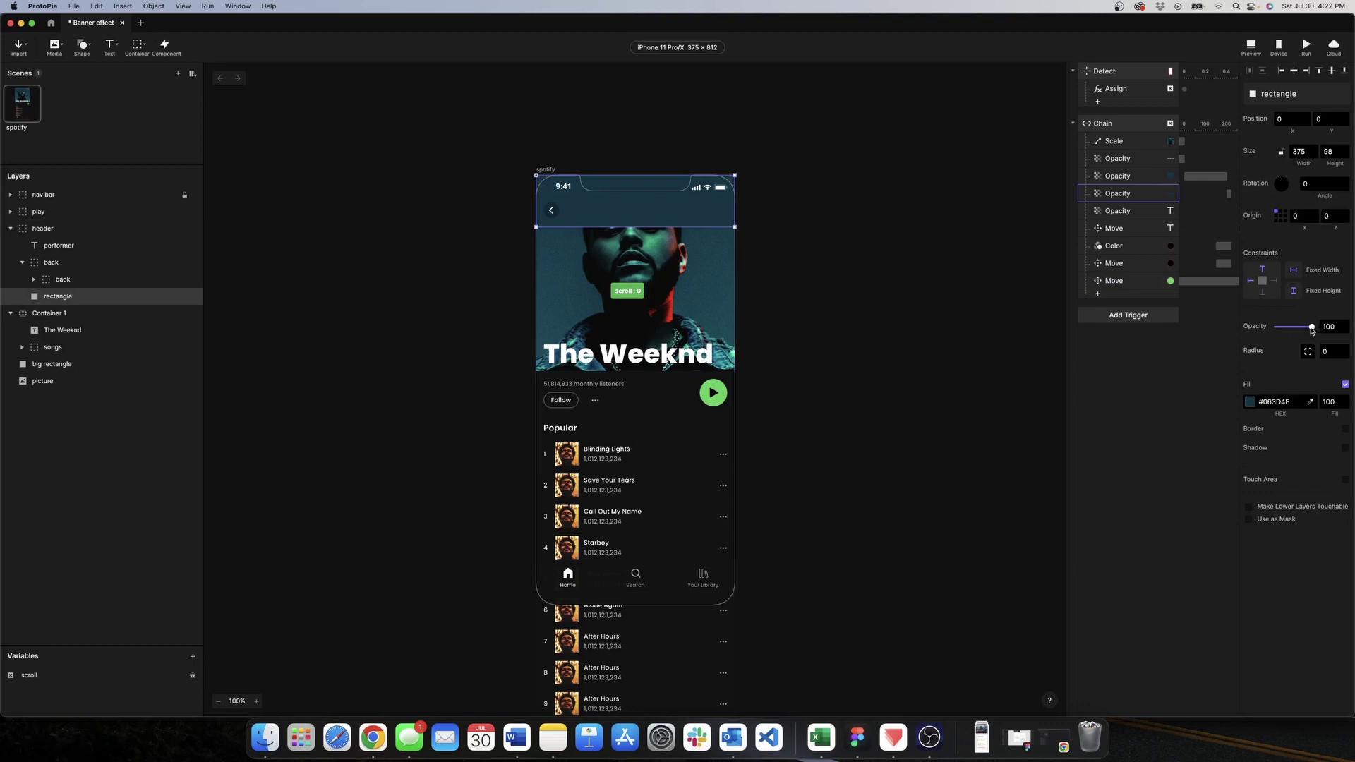
drag(1311, 329, 1274, 328)
key(Escape)
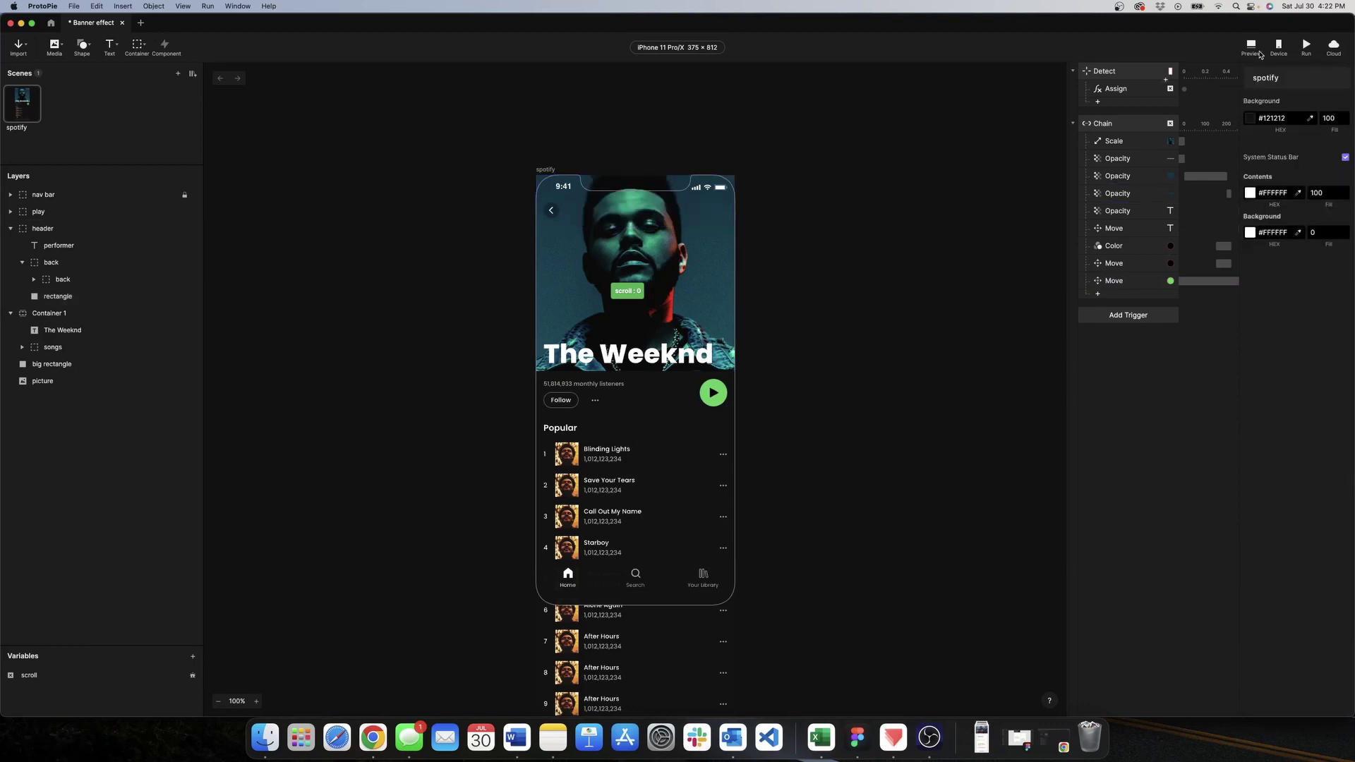
Preview the page and scroll up and down to check the play button's movement together with the banner and header effects.
click(1260, 52)
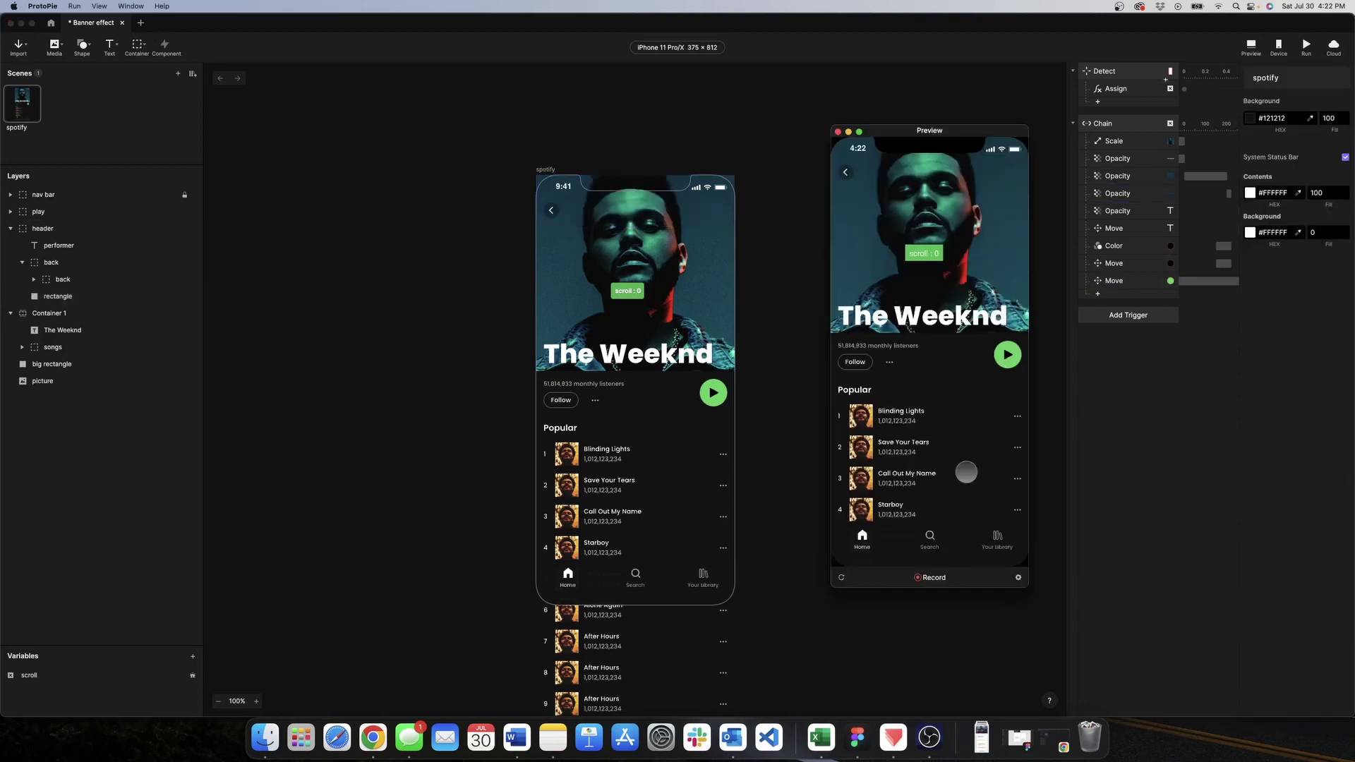
mouse_move(966, 472)
mouse_down()
mouse_move(944, 215)
mouse_move(941, 481)
mouse_up()
drag(932, 416, 932, 595)
mouse_move(929, 515)
mouse_down()
mouse_move(926, 490)
mouse_move(926, 517)
mouse_up()
drag(945, 132, 846, 136)
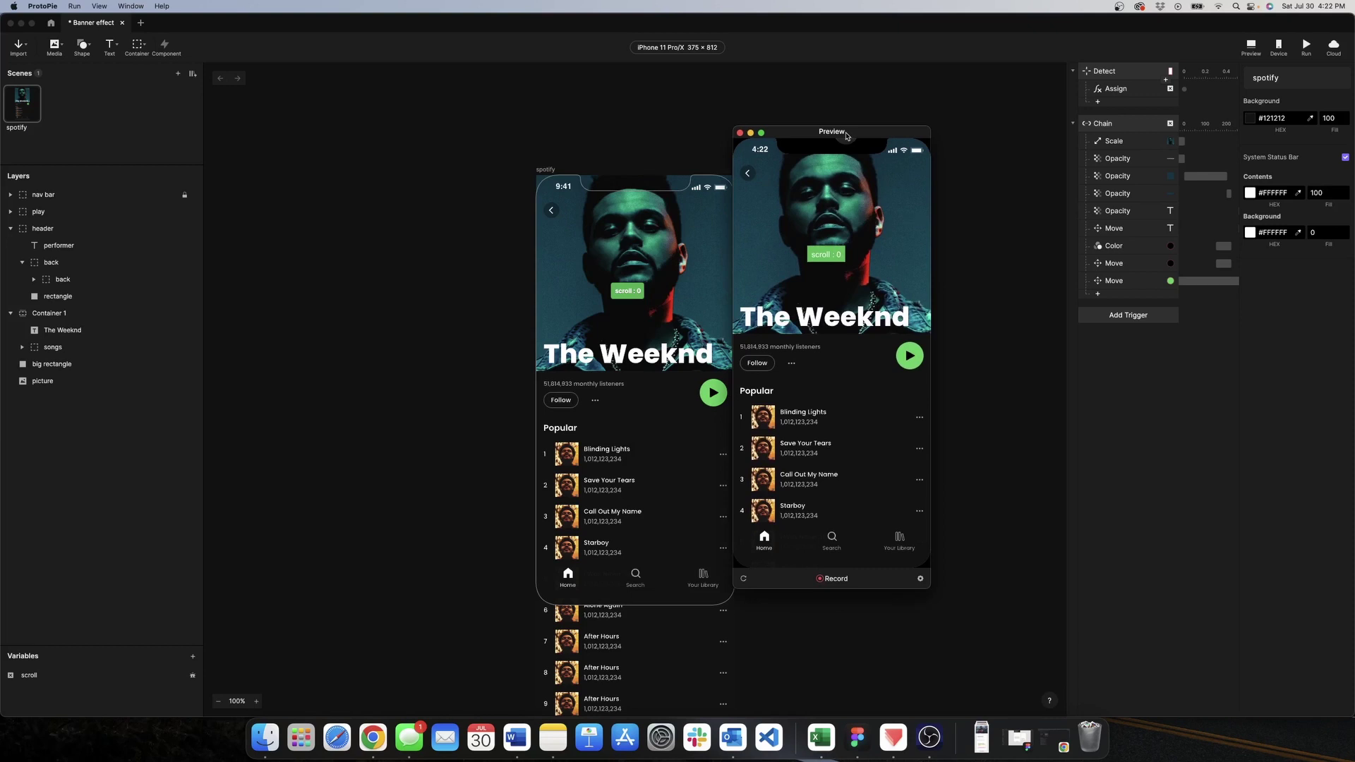
mouse_move(837, 381)
mouse_down()
mouse_move(836, 254)
mouse_move(852, 362)
mouse_up()
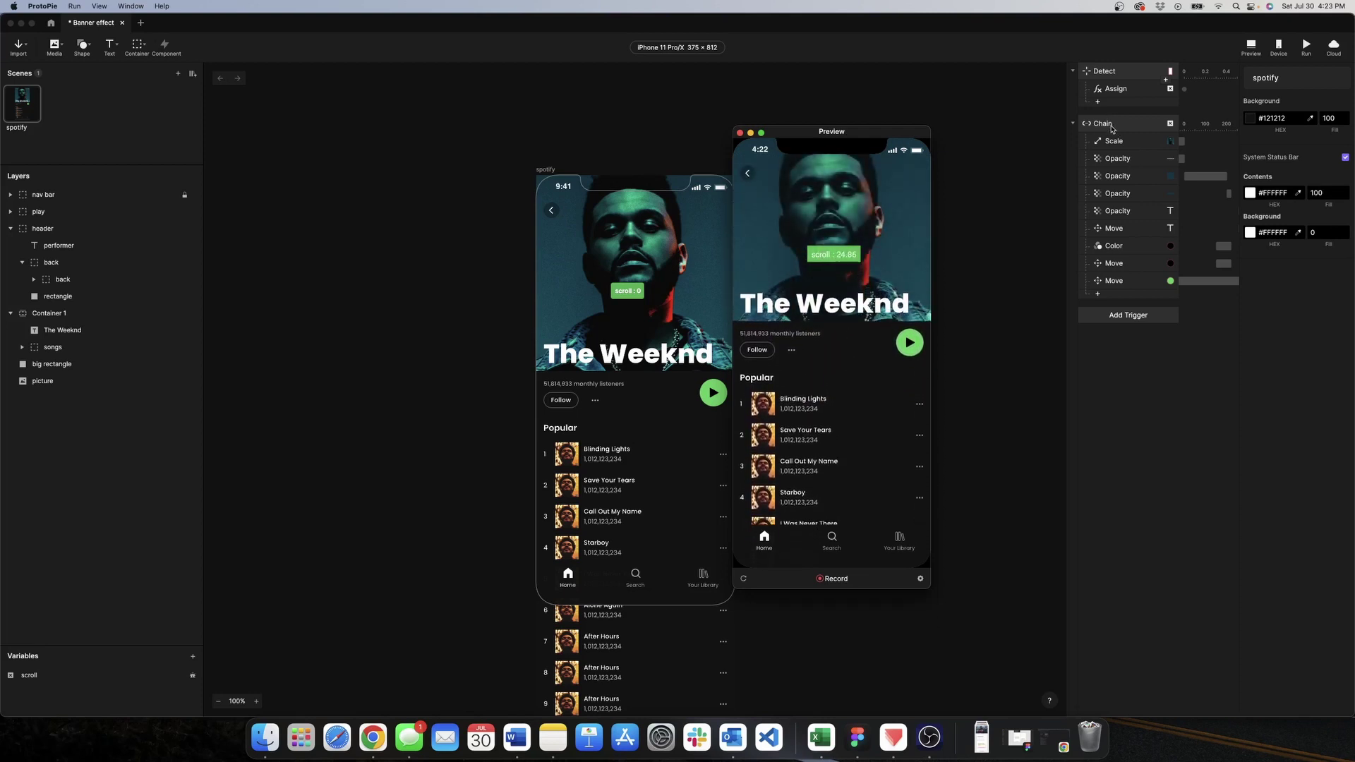